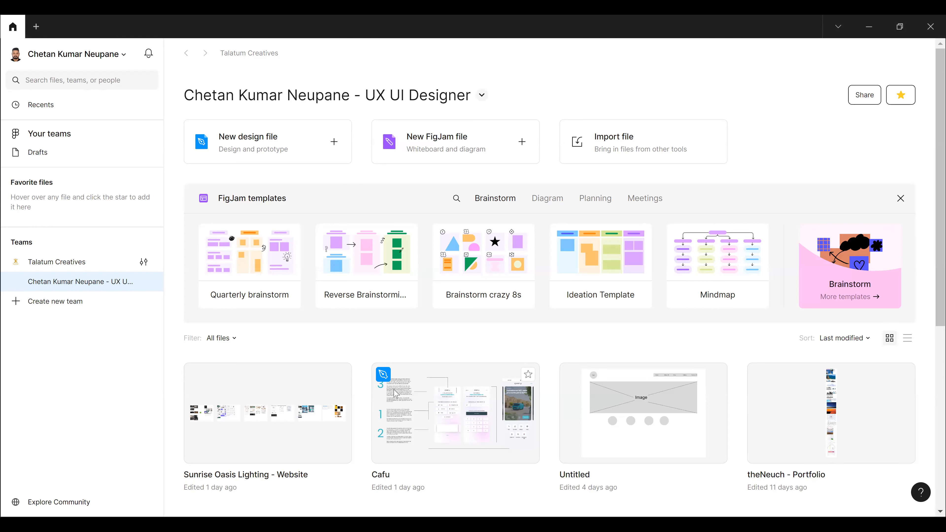
- Open the Untitled wireframe file and delete the Wireframe - 1 frame with all its content
double_click(649, 415)
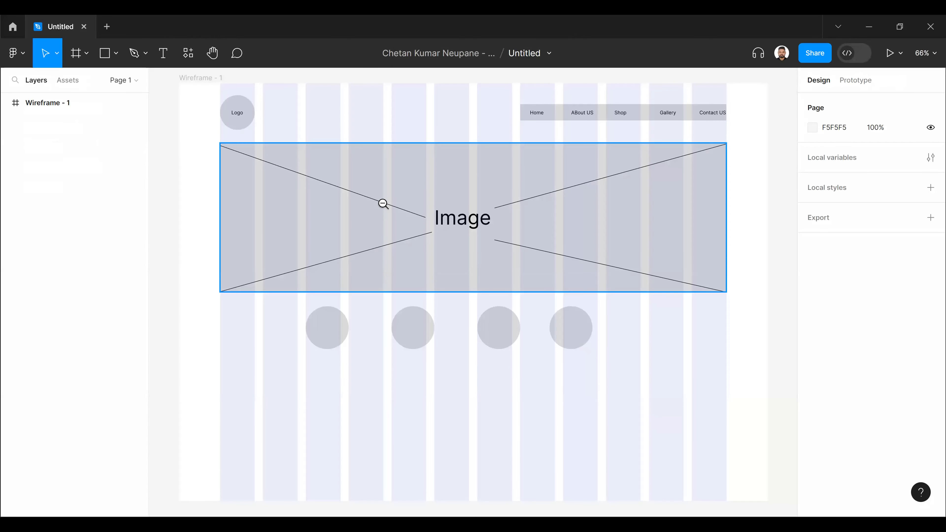
key(minus)
scroll(320, 164, up, 2)
click(309, 168)
key(Delete)
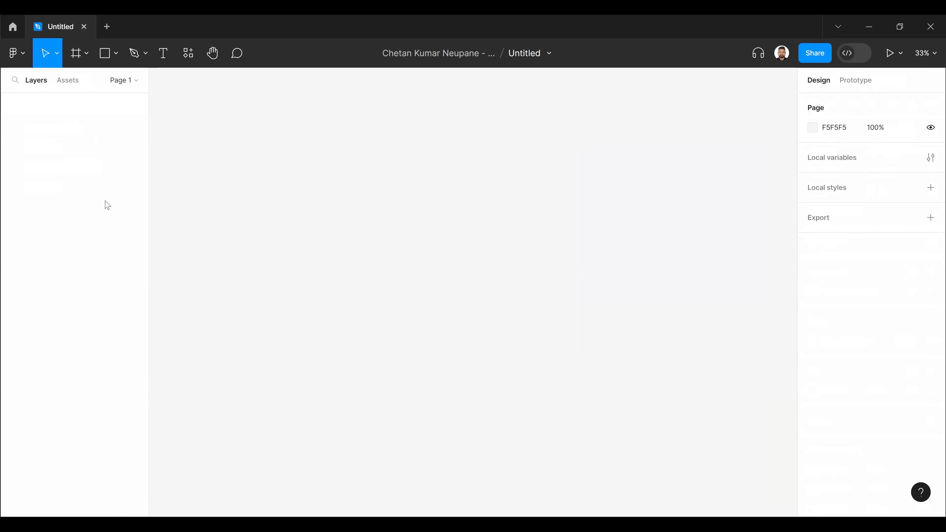
- Examine the options offered for the Move, Frame, shape and Pen tools
click(76, 51)
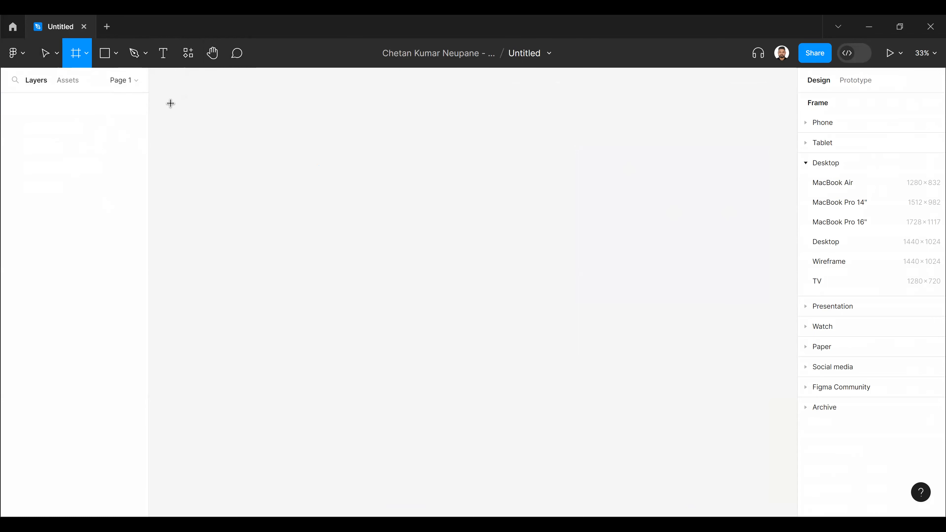
click(56, 55)
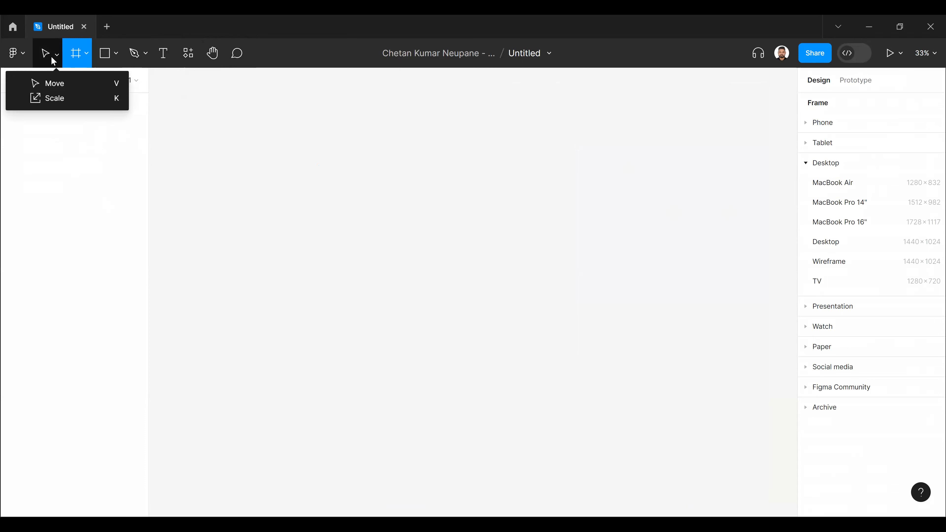
click(81, 54)
click(85, 55)
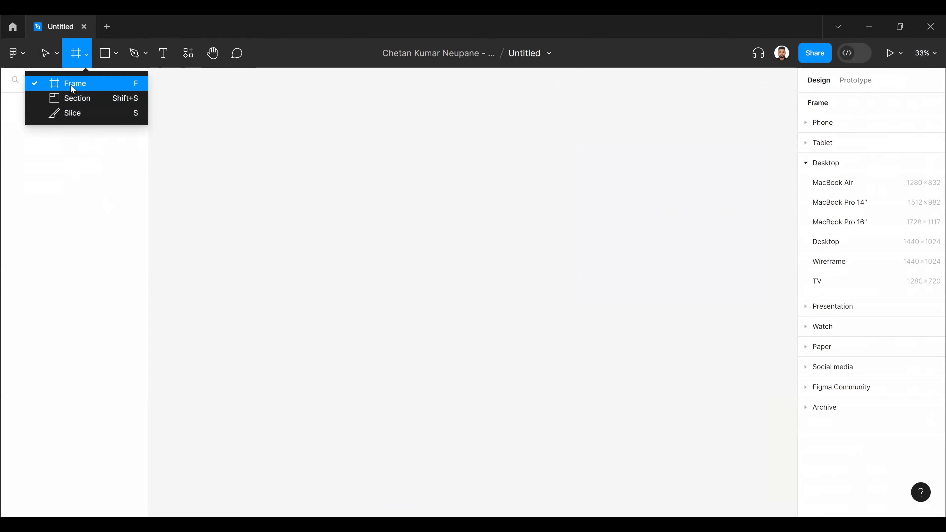
click(117, 55)
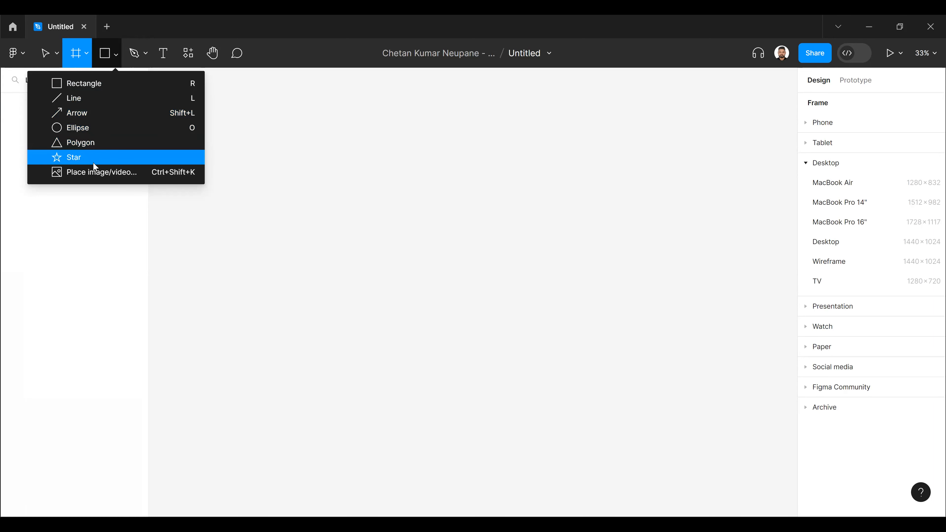
click(140, 56)
click(145, 56)
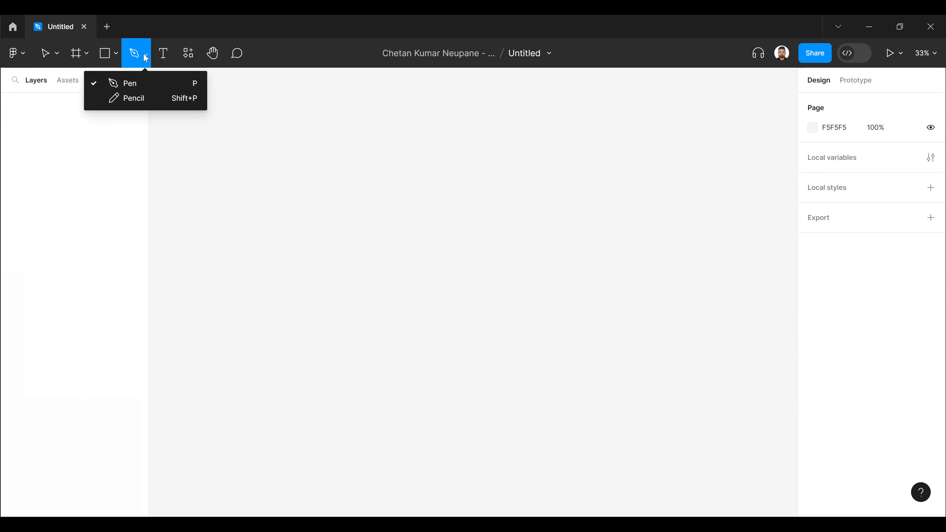
- Try out the Text, Resources, Hand and Comment tools without adding anything, ending on the Move tool
click(162, 54)
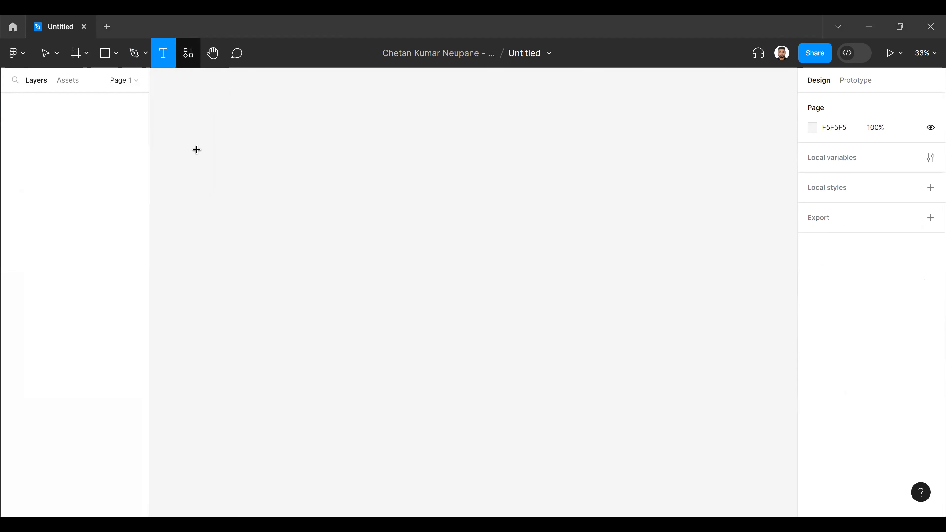
key(shift+i)
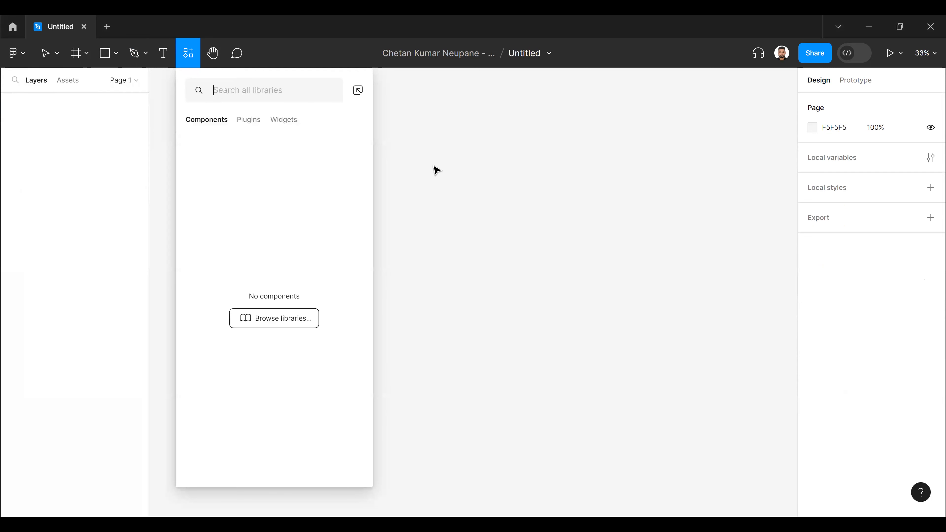
key(Escape)
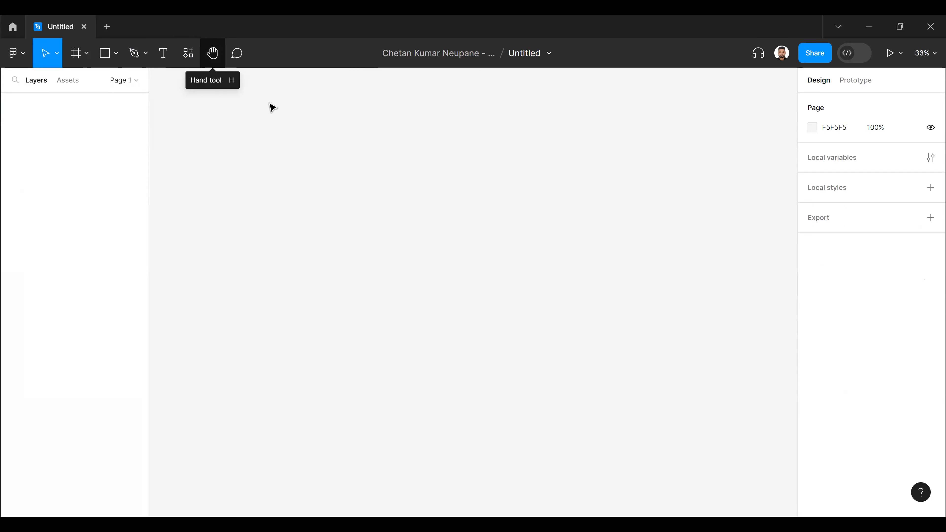
key(h)
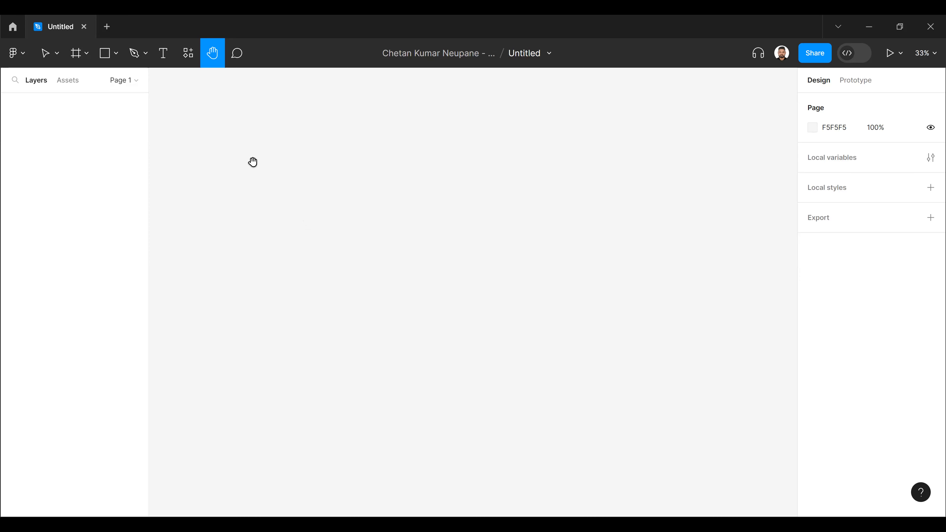
key(c)
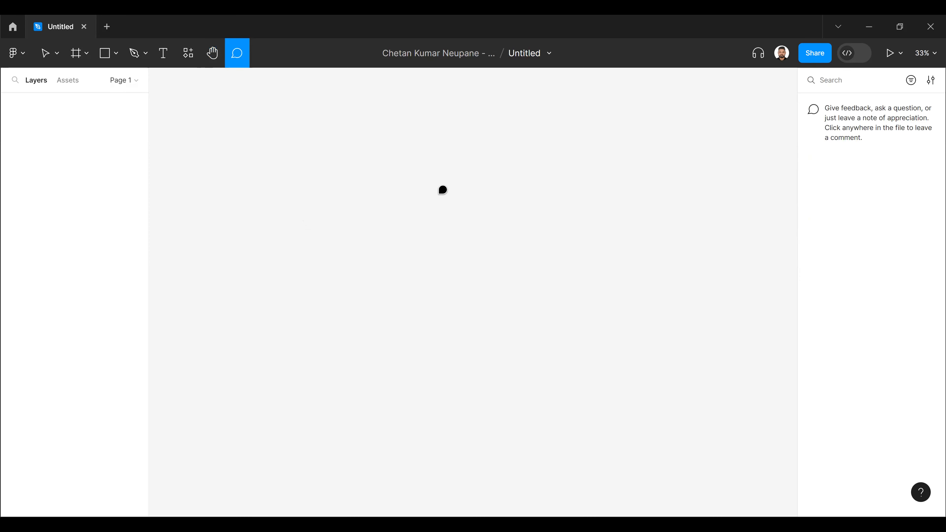
click(439, 193)
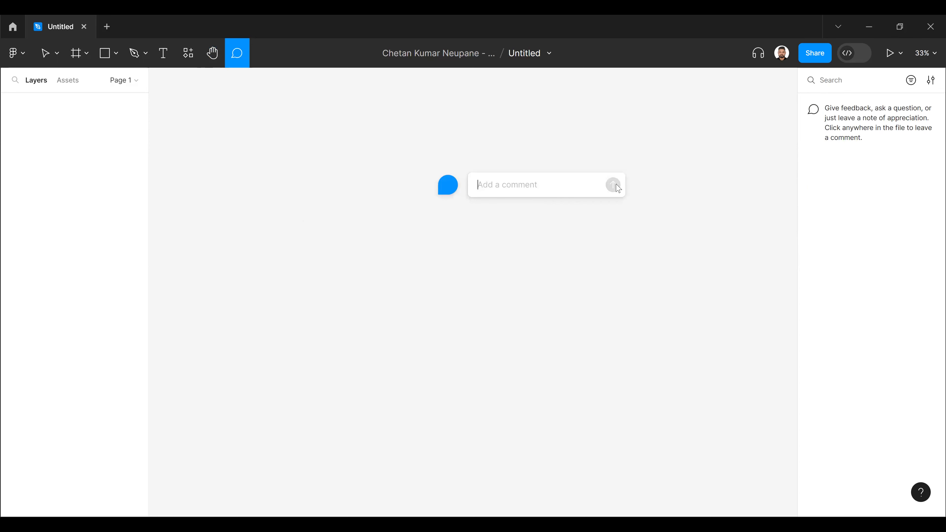
key(Escape)
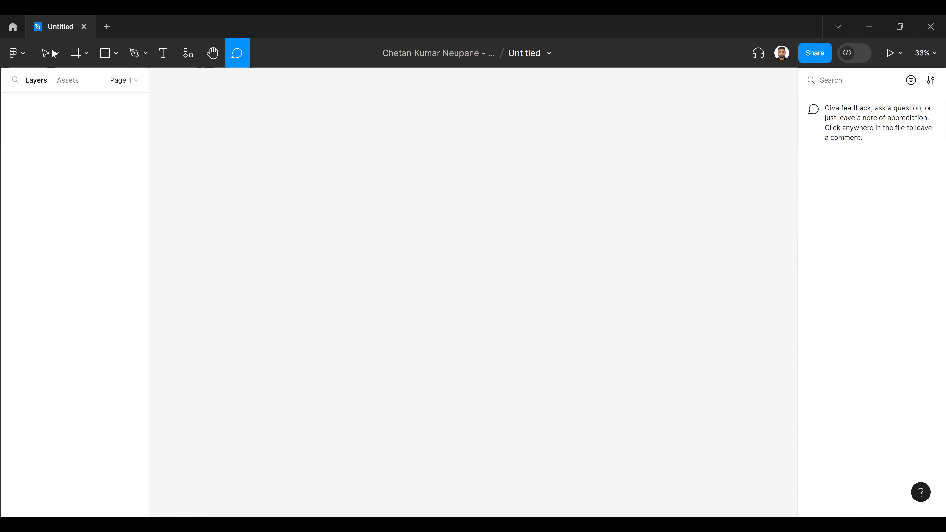
click(54, 57)
click(47, 83)
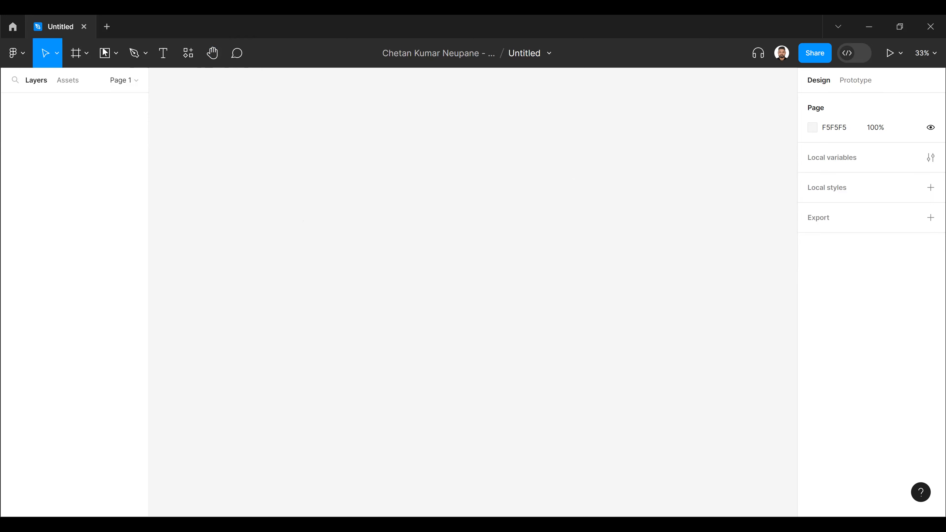
- Create a new design file in the current team project
click(107, 27)
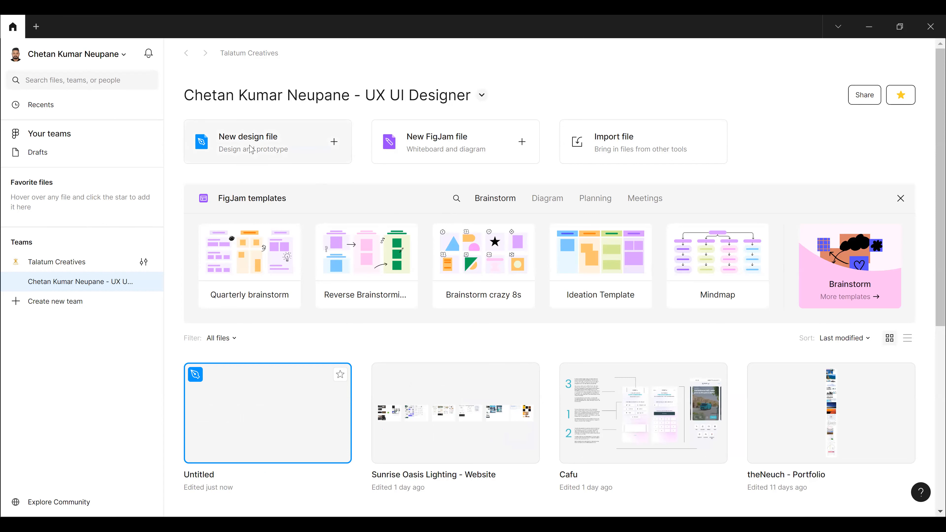
click(260, 145)
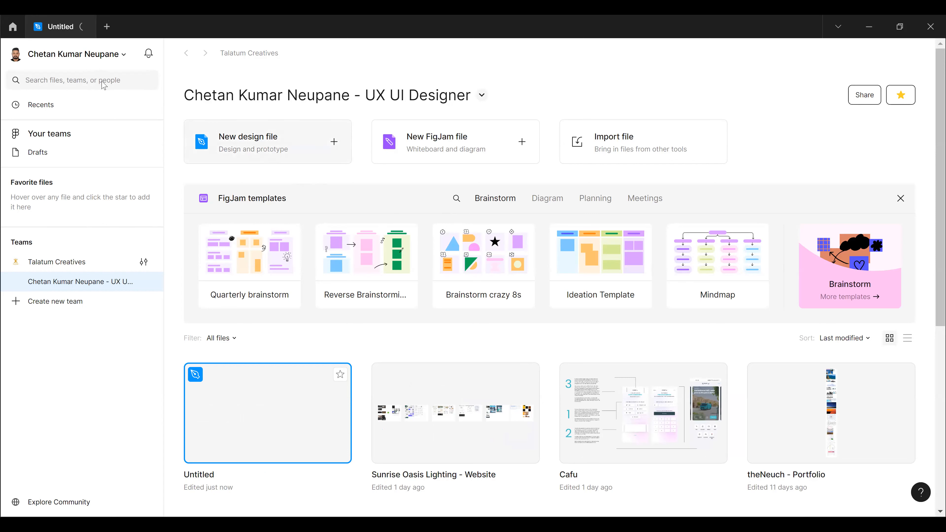
click(62, 36)
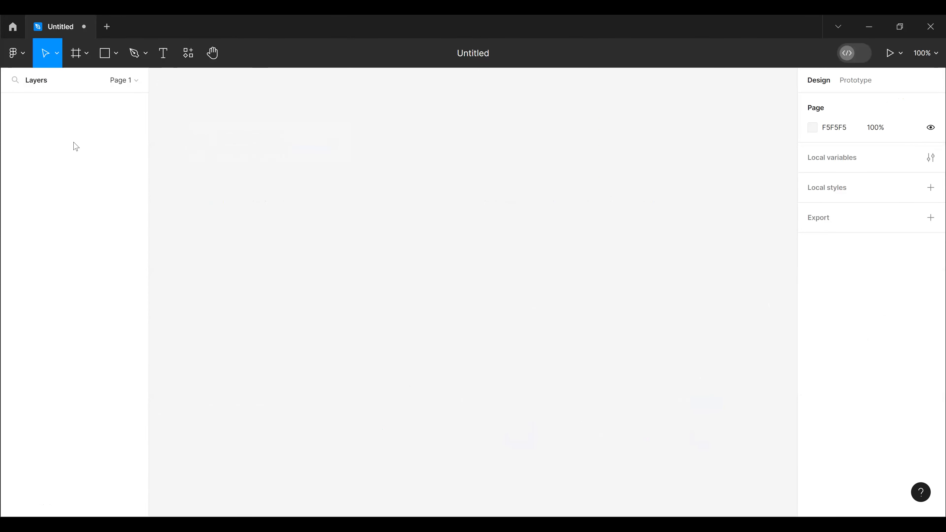
- Examine the main menu's Arrange commands, Dev Mode and the Present and Preview options
click(27, 55)
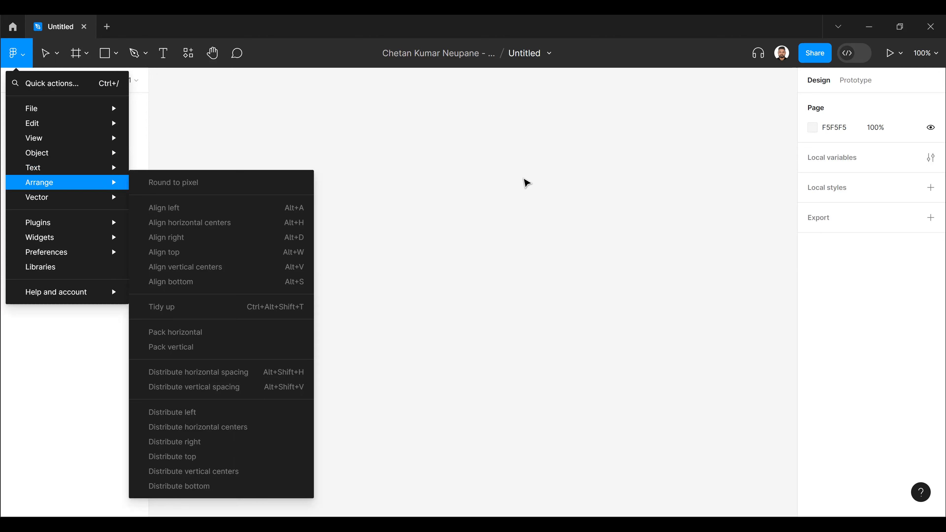
click(524, 180)
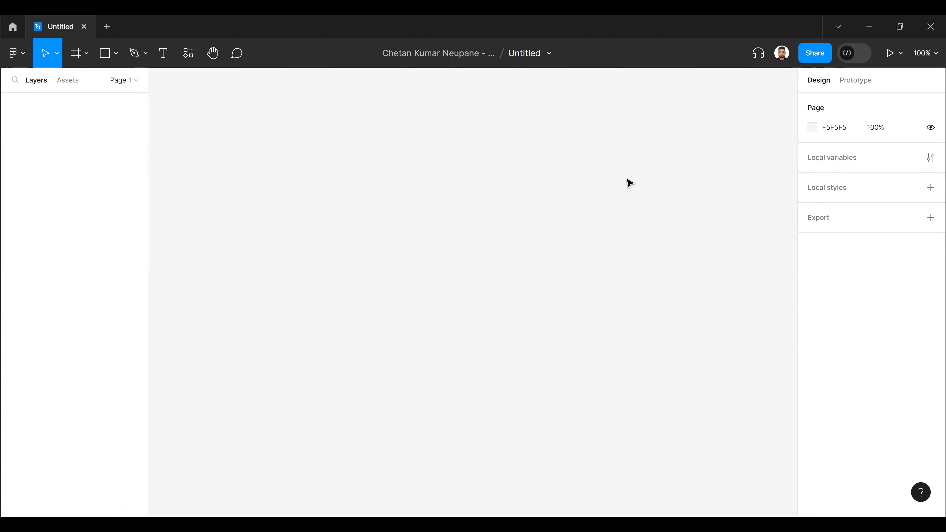
click(857, 56)
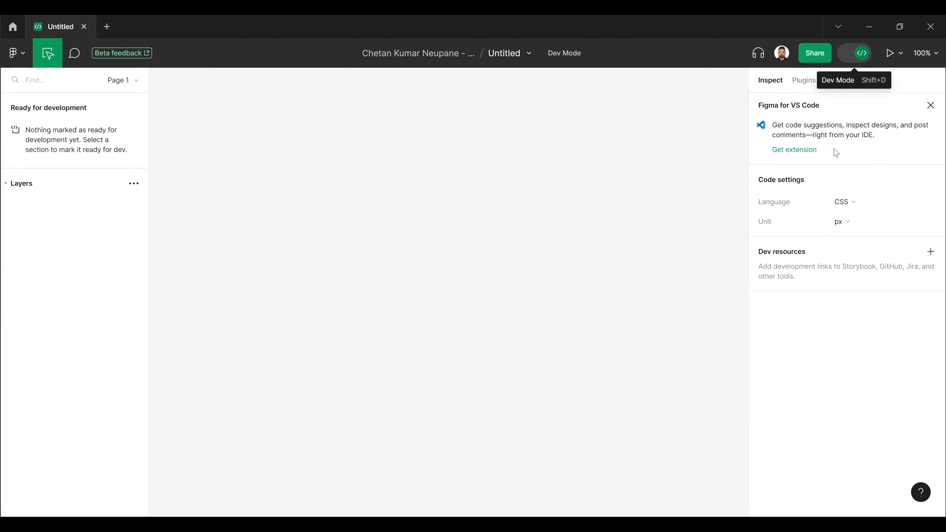
key(shift+d)
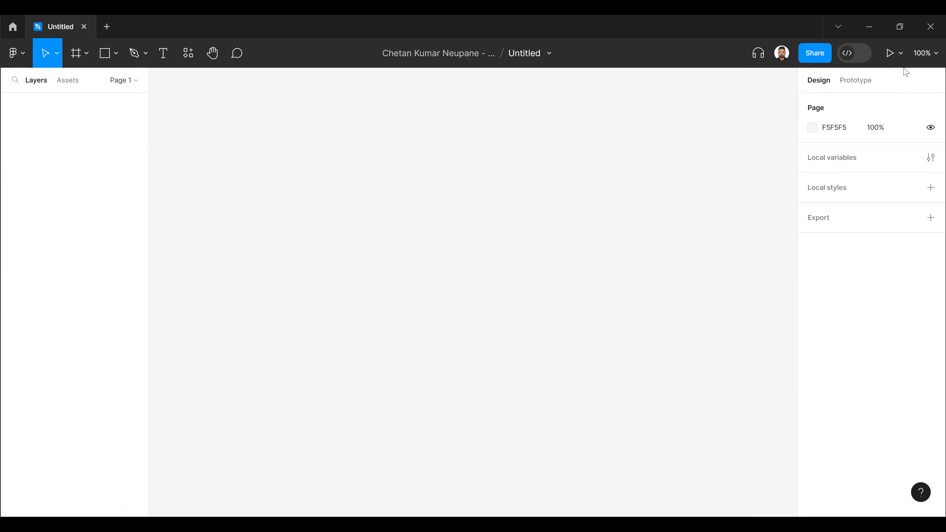
click(900, 53)
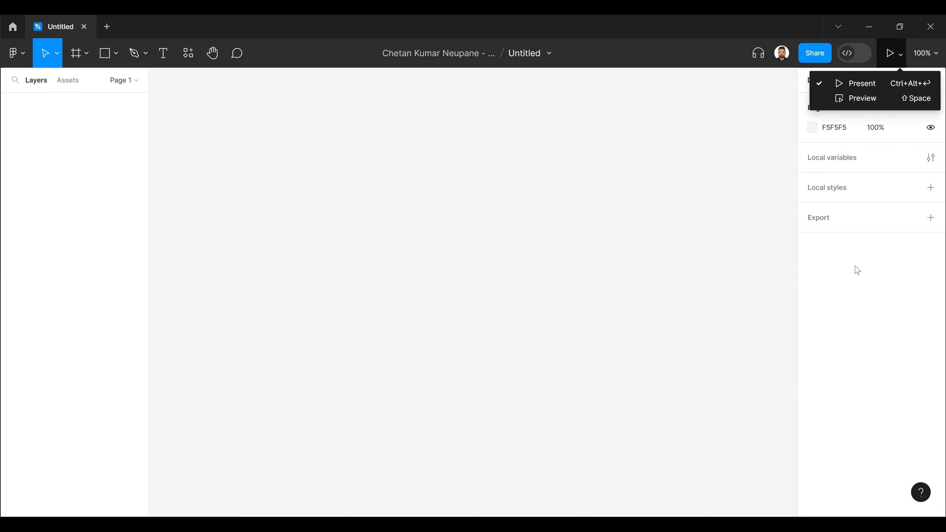
click(855, 265)
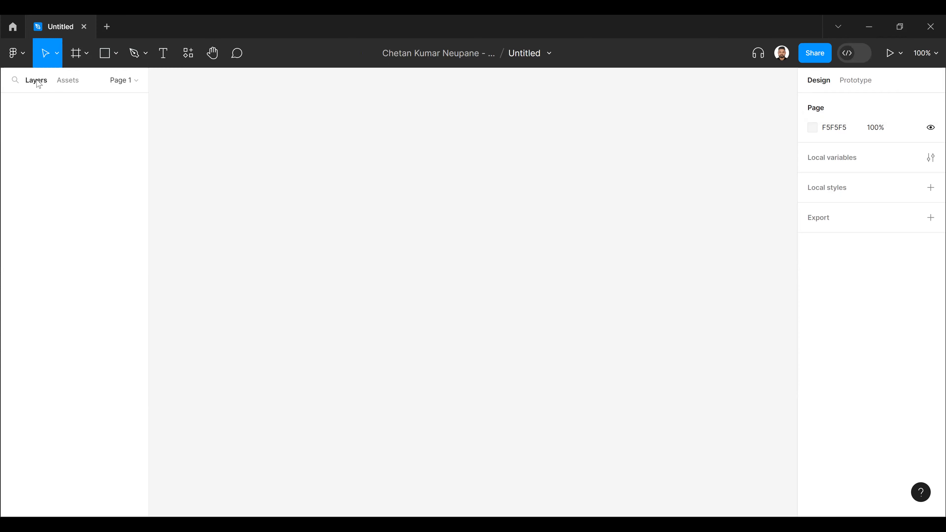
- Rename the file's only page as Mobile Wireframe
click(127, 82)
right_click(40, 125)
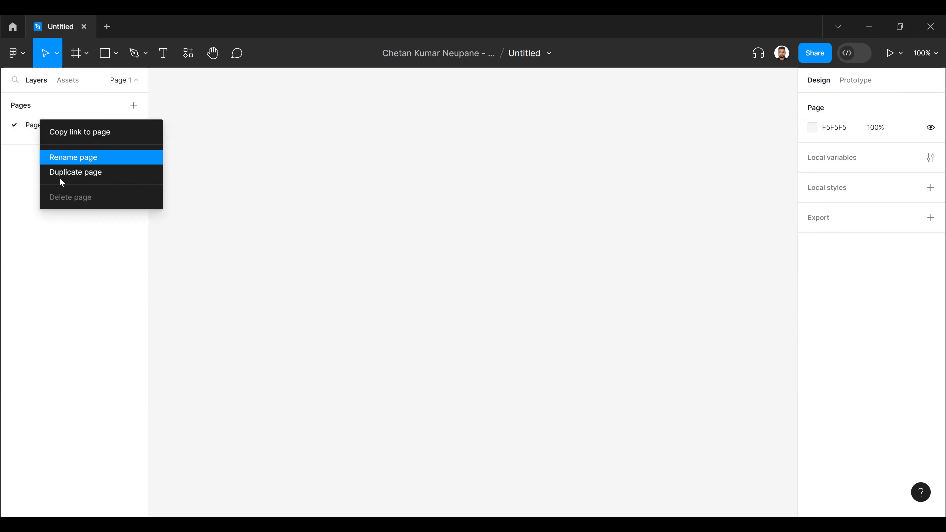
click(75, 161)
text(Mobil)
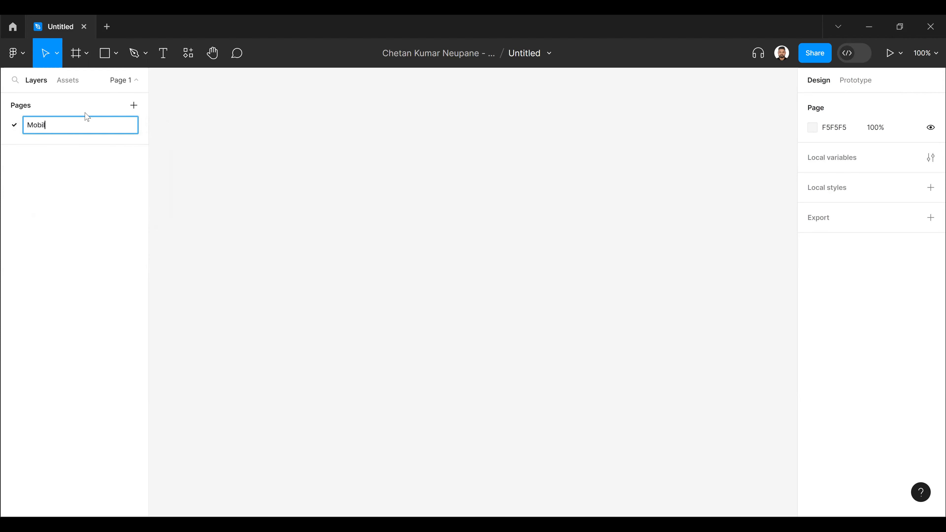
text(e Wireframe)
key(Return)
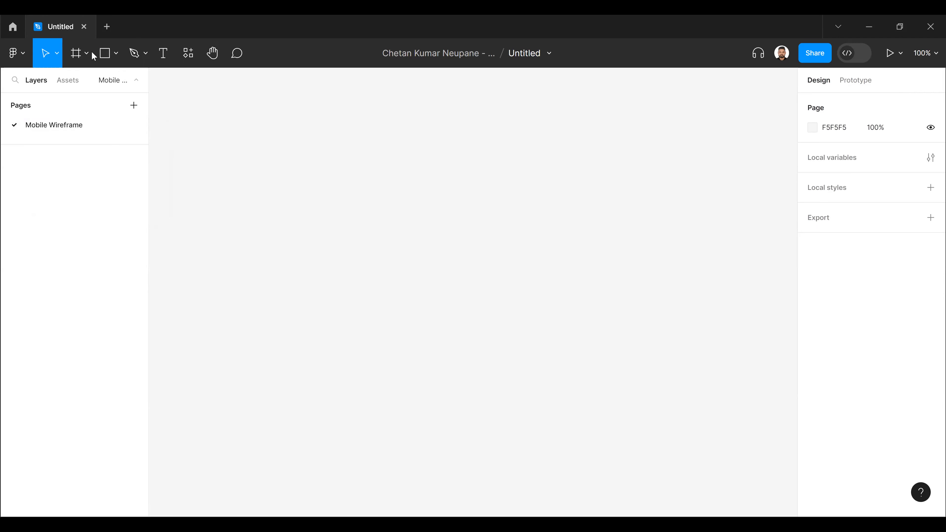
- Add an iPhone 14 frame of 390 × 844 from the phone presets to the Mobile Wireframe page
key(f)
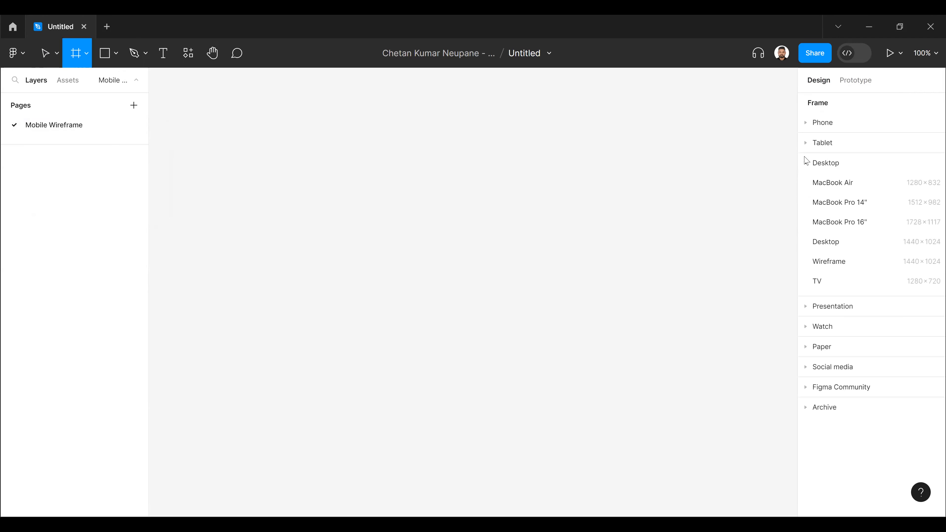
click(806, 123)
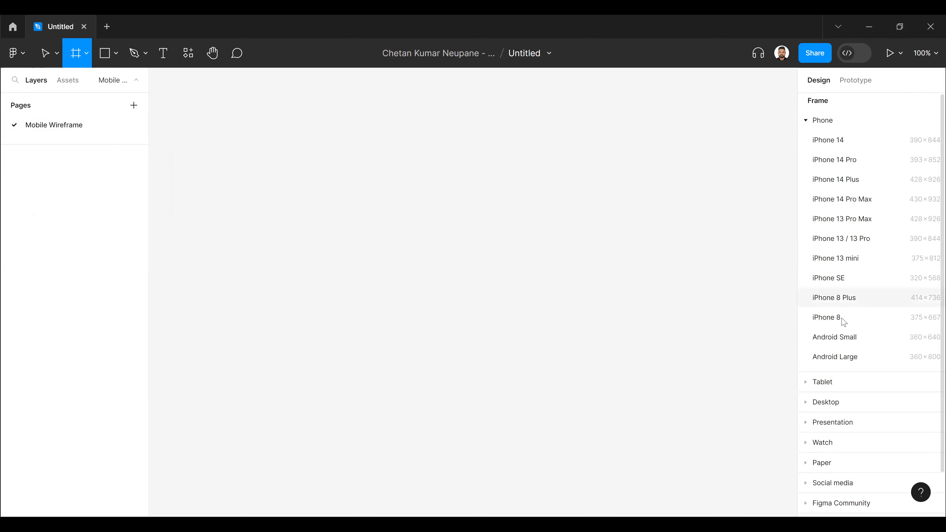
scroll(841, 318, down, 2)
scroll(843, 247, up, 2)
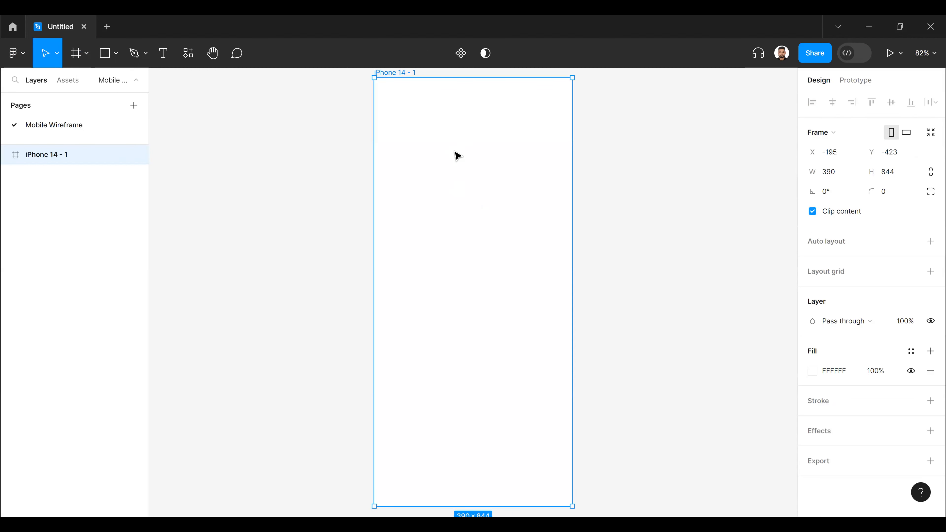
scroll(471, 157, down, 3)
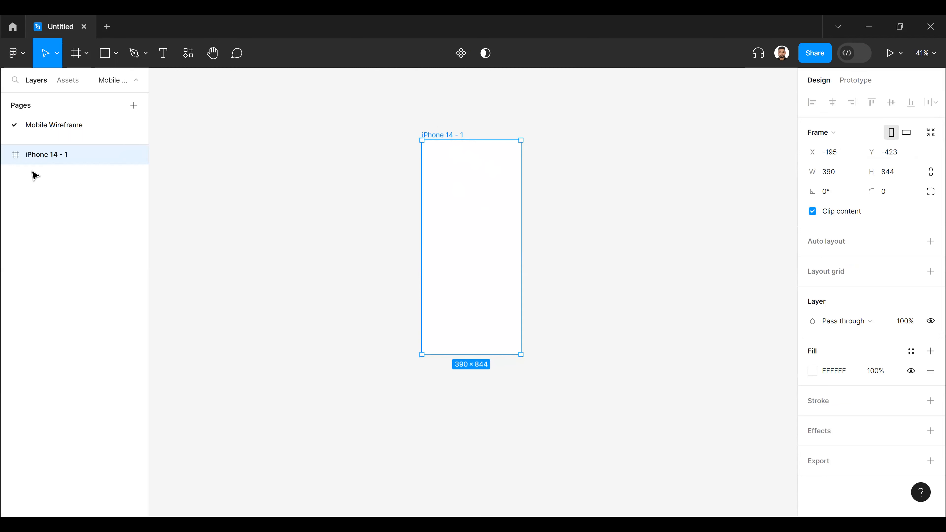
- Rename the iPhone 14 frame as User Profile
double_click(72, 159)
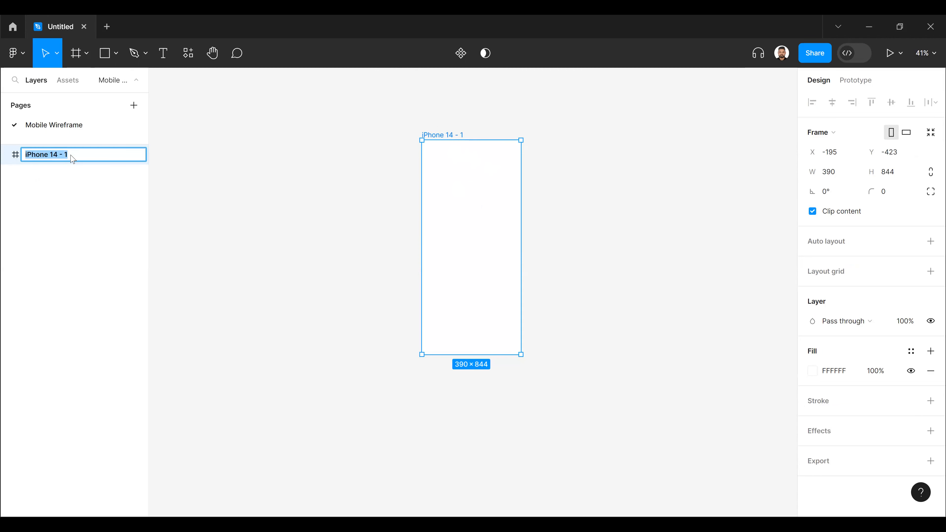
text(User Profile)
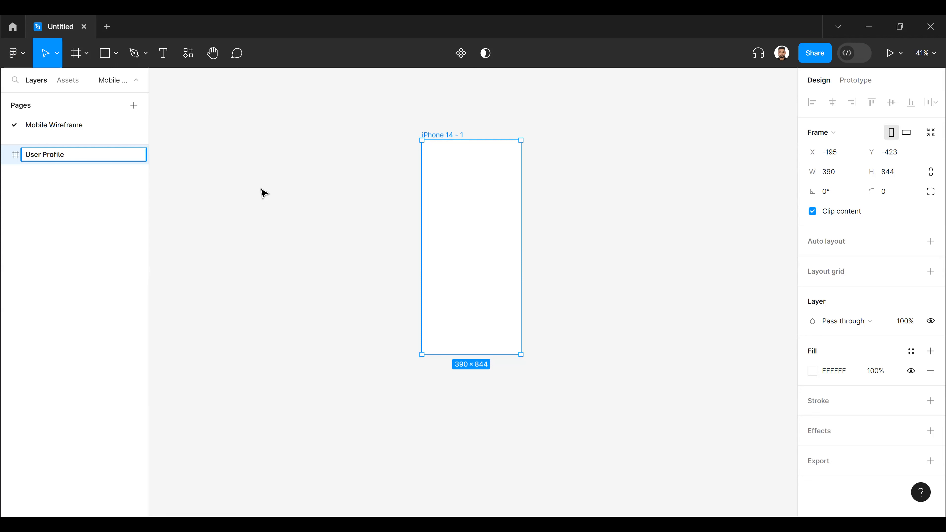
click(448, 135)
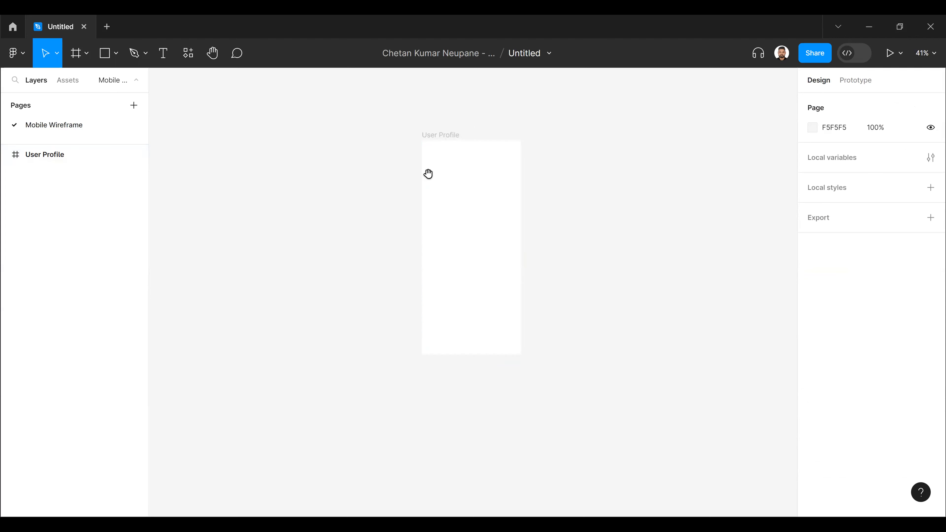
key(ctrl+plus)
key(ctrl+plus)
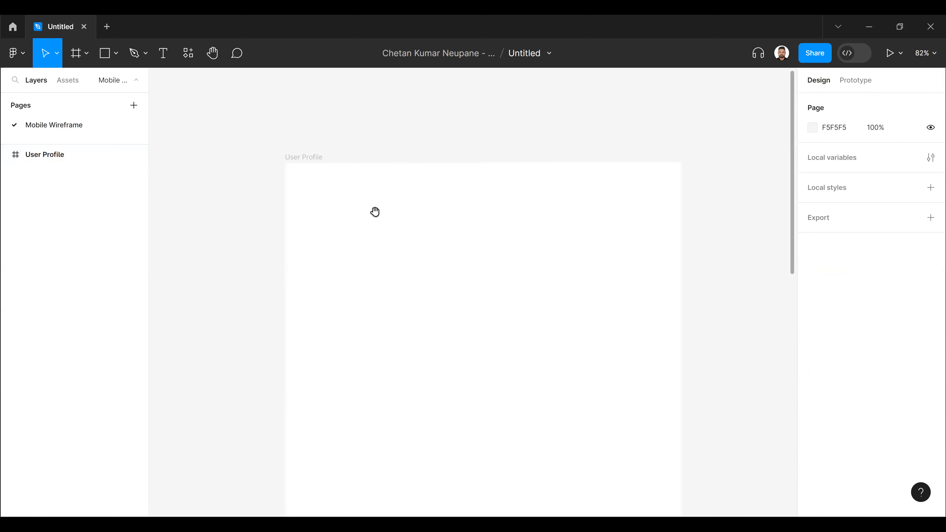
- Add a 100 × 100 rectangle near the top of the User Profile frame and select it
key(ctrl+plus)
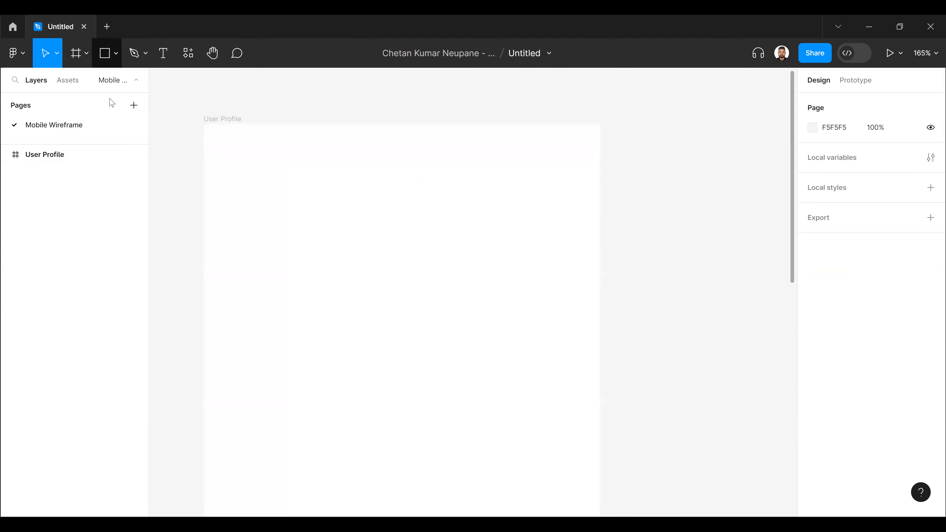
click(116, 54)
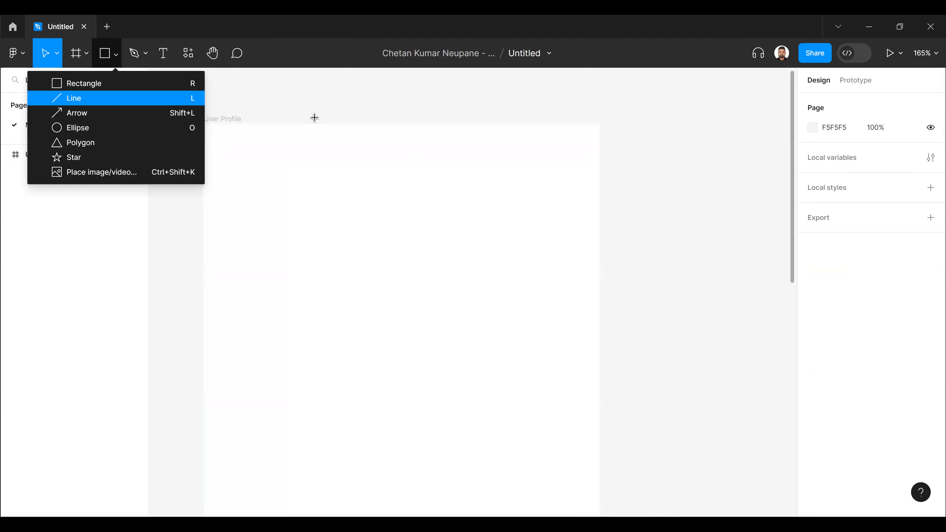
key(Up)
key(Return)
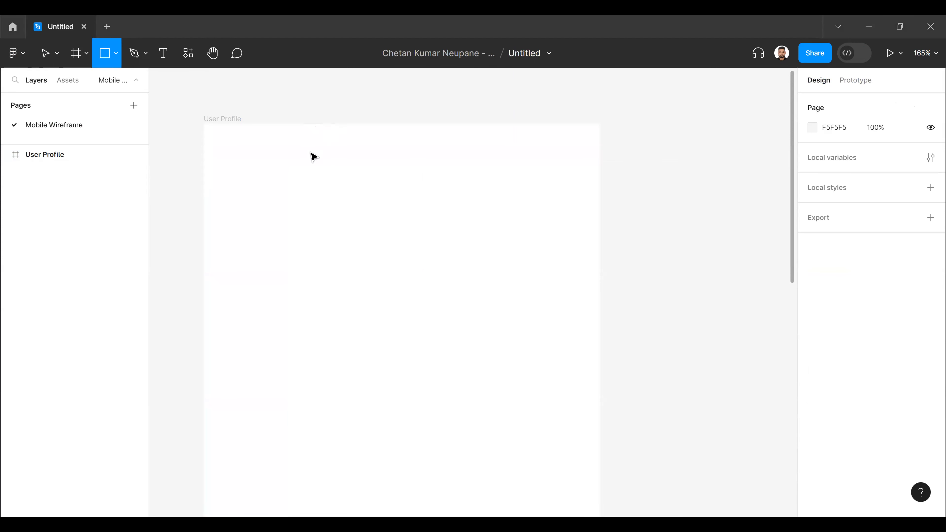
click(320, 134)
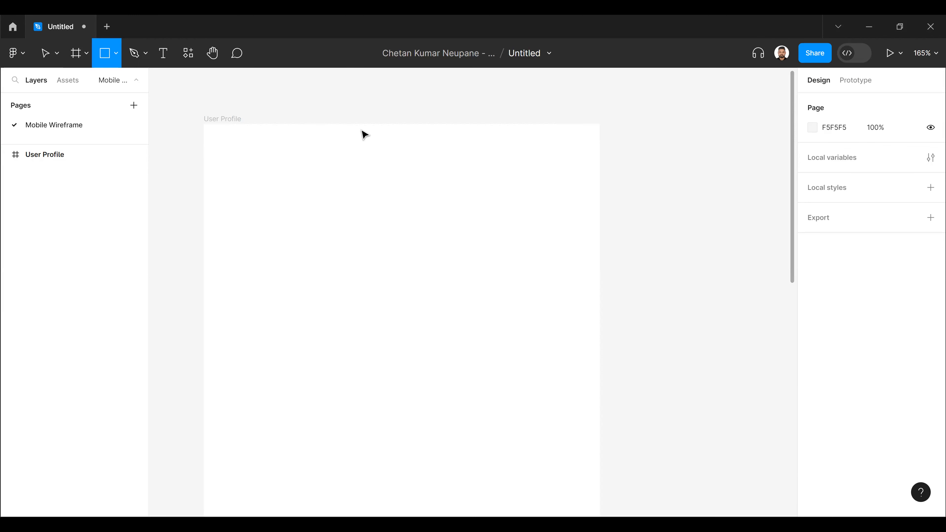
click(347, 245)
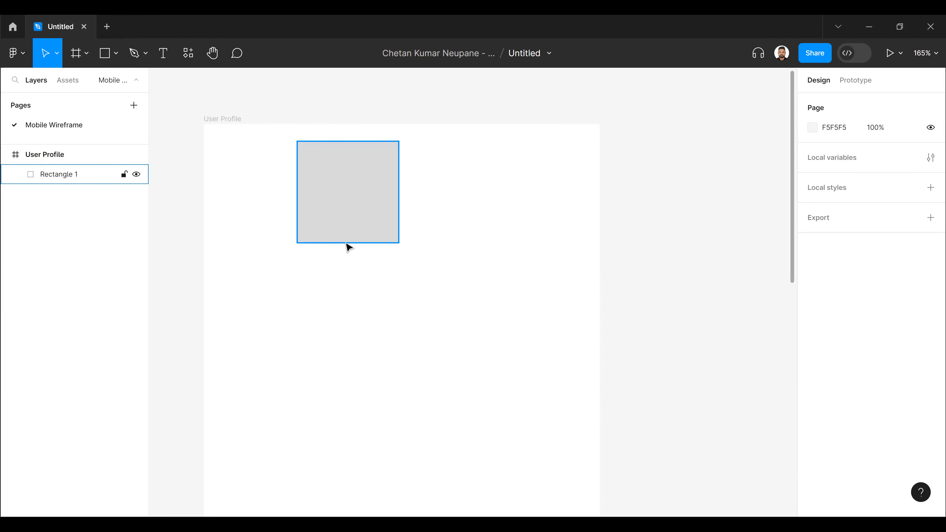
click(345, 242)
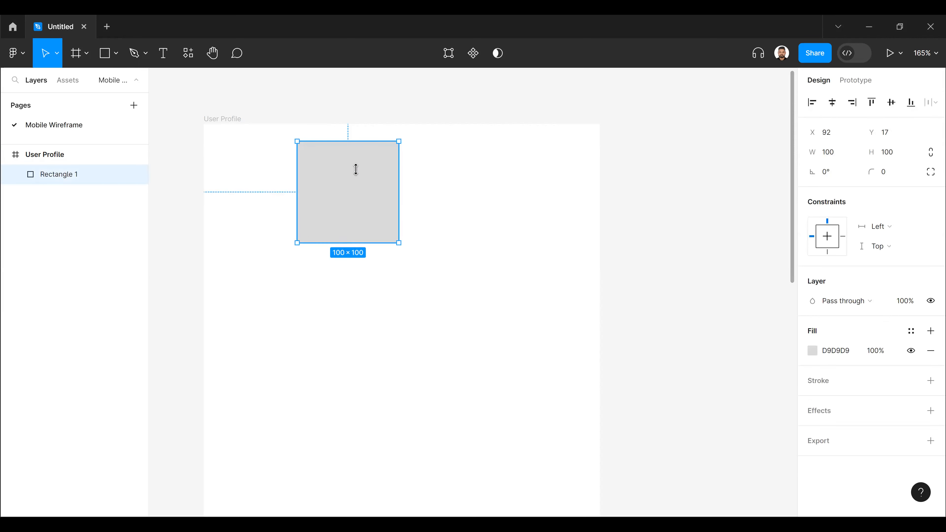
- Shrink the rectangle to a flat bar about 23 high, keeping its width of 100
drag(355, 164, 358, 160)
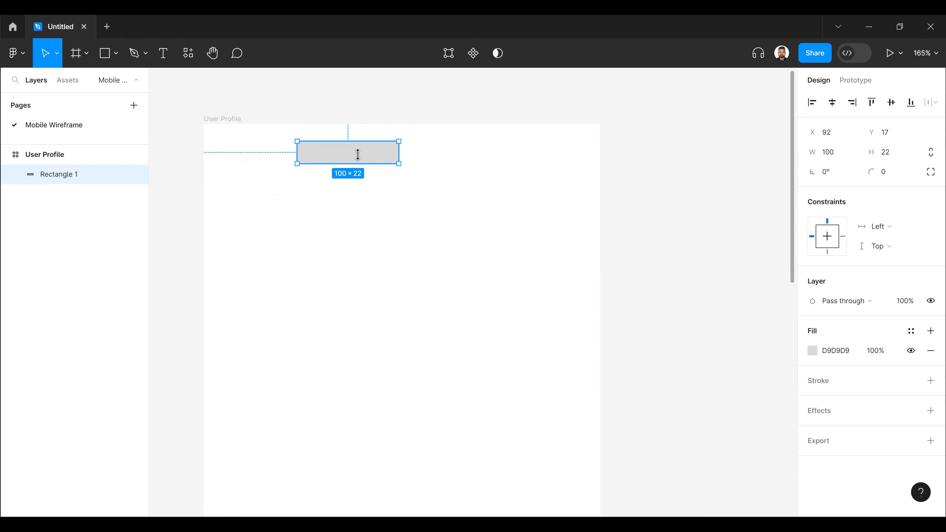
drag(359, 163, 359, 156)
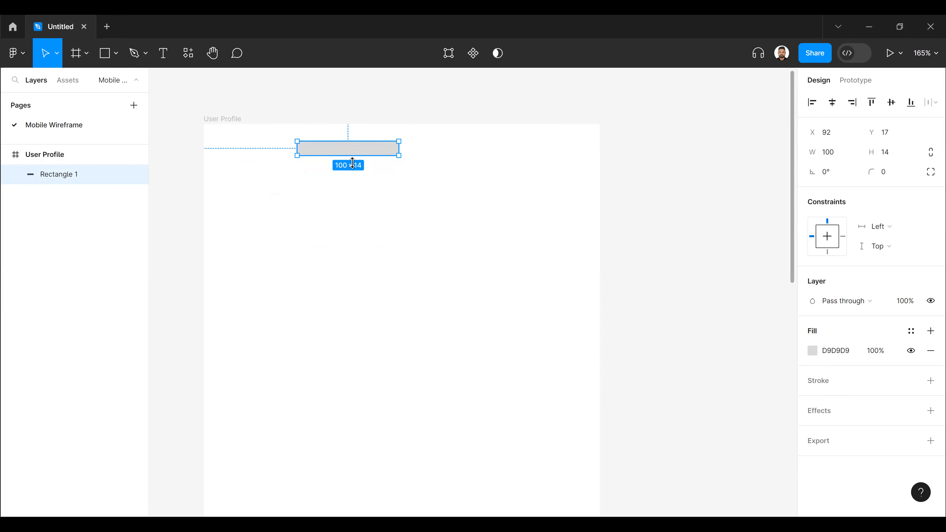
drag(352, 157, 352, 164)
key(ctrl+Down)
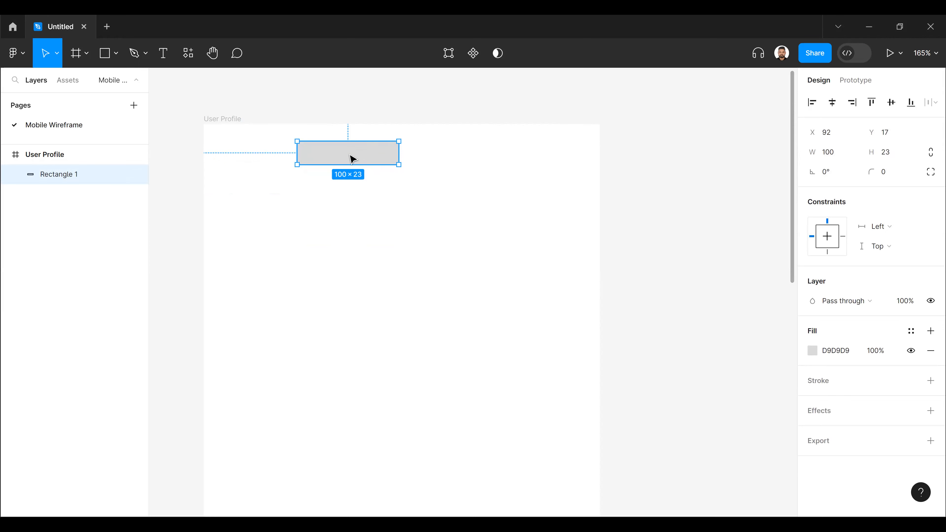
- Move the bar against the frame's top edge at about X 139, Y 0 and adjust its height to 24
key(Escape)
drag(350, 151, 396, 148)
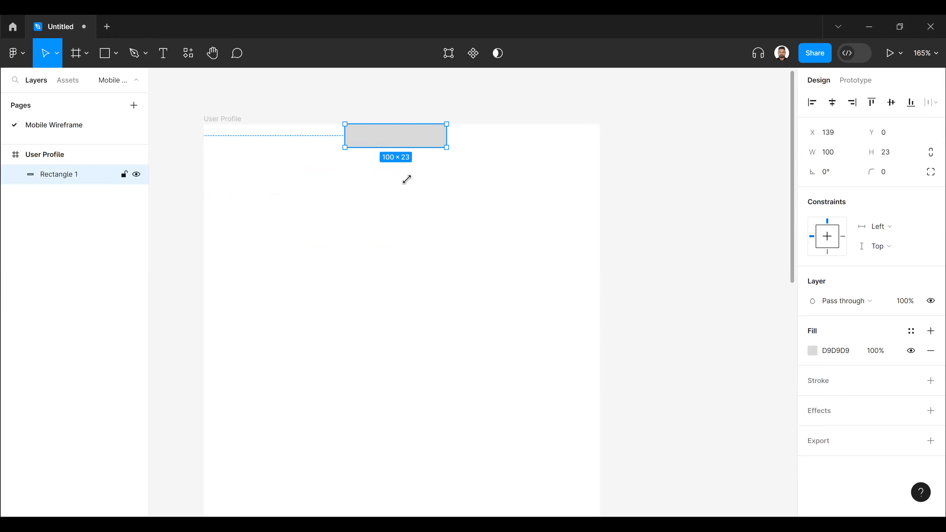
mouse_move(345, 136)
mouse_down()
mouse_move(395, 135)
mouse_move(346, 134)
mouse_up()
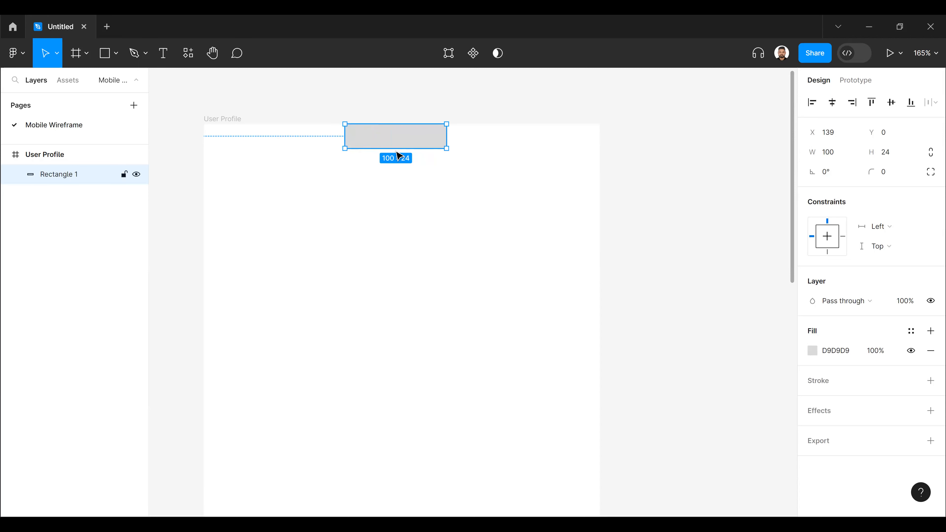
key(Escape)
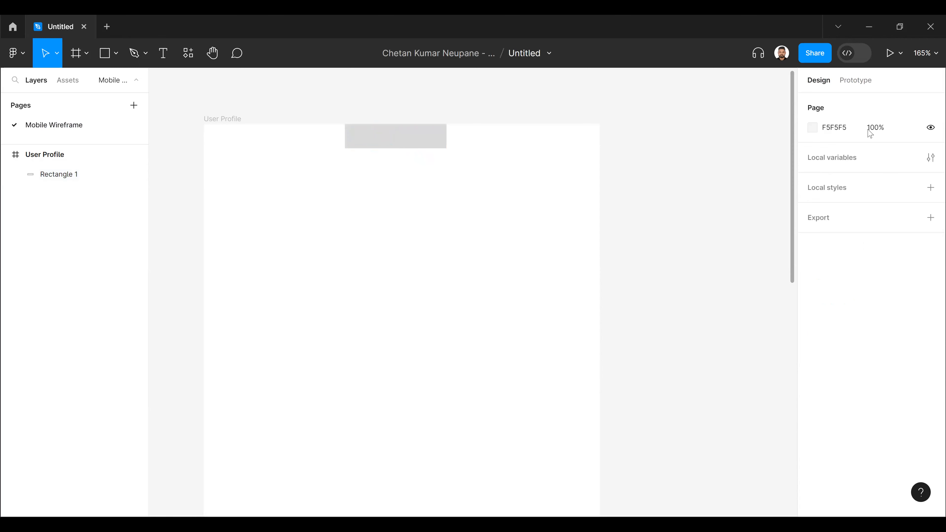
- Try rotating the bar at the frame's top edge to -15° and reset its rotation to 0°
click(400, 138)
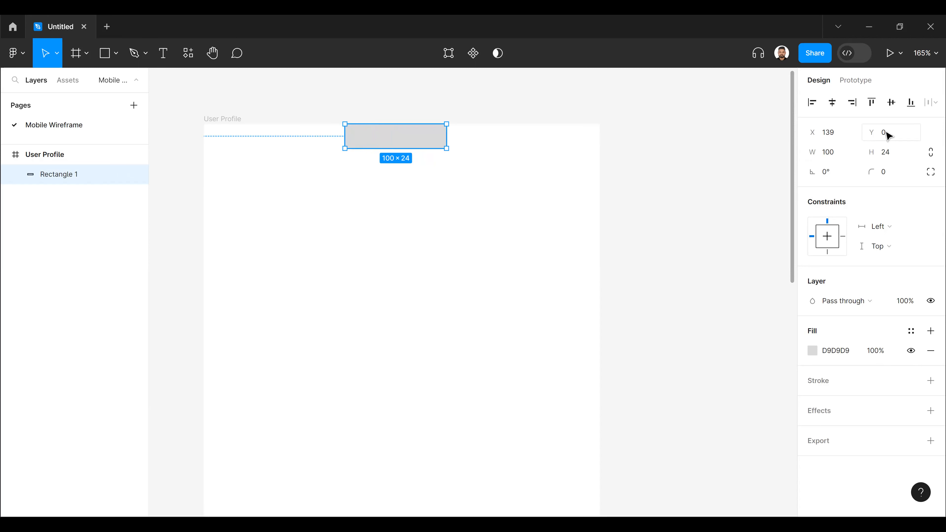
click(817, 175)
drag(817, 175, 832, 176)
click(832, 177)
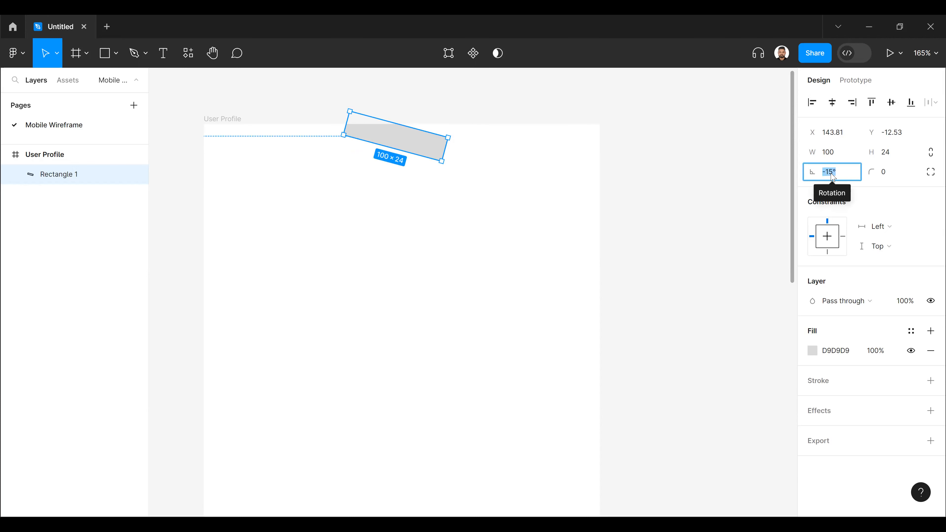
text(0)
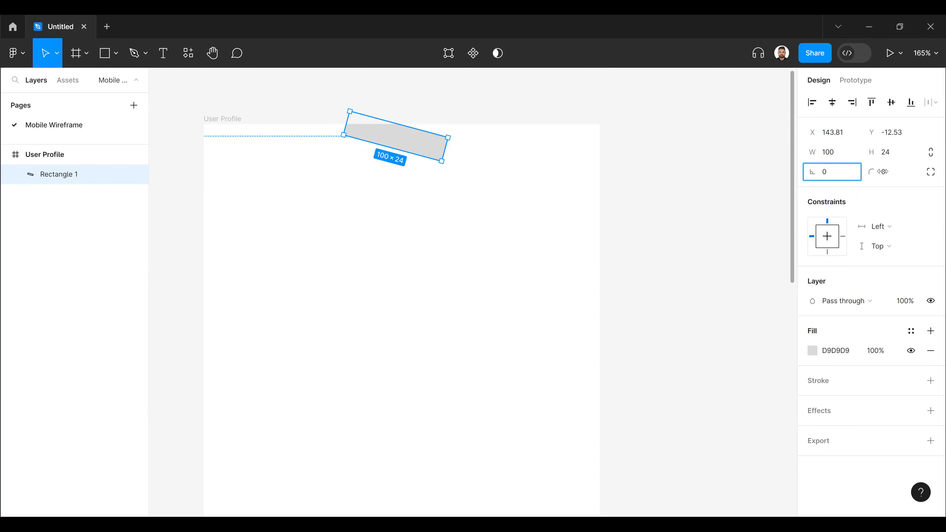
key(Return)
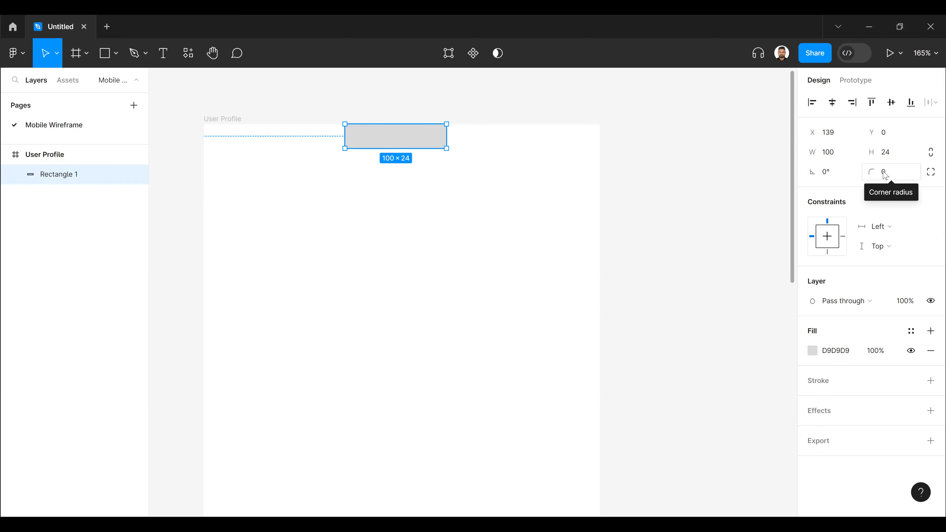
- Set the corner radius of the bar at the frame's top edge to 5
click(885, 174)
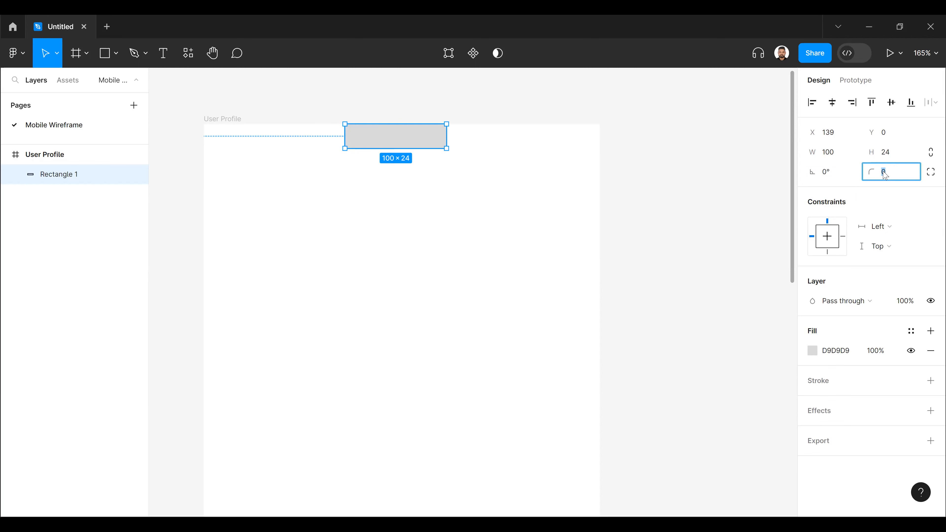
text(5)
click(458, 183)
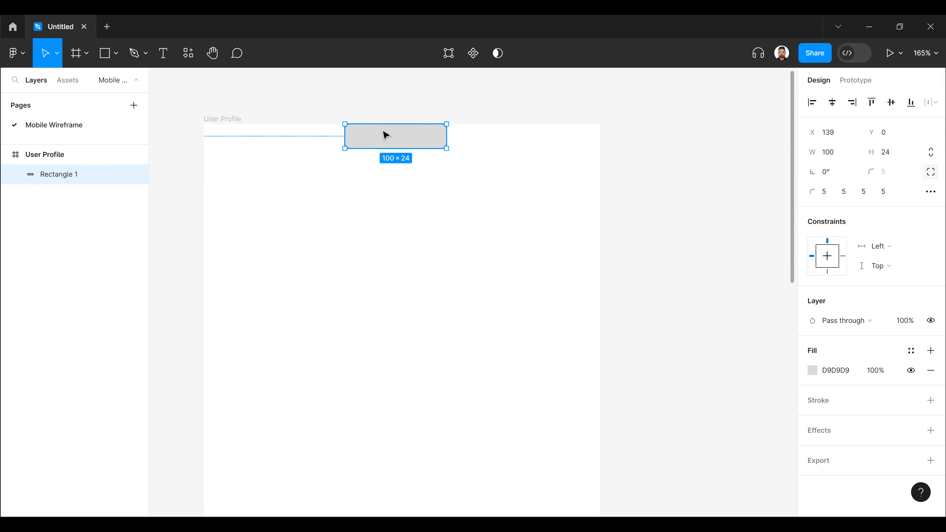
- Set the bar's top left and top right corner radii individually to 0, and deselect it
click(825, 193)
text(0)
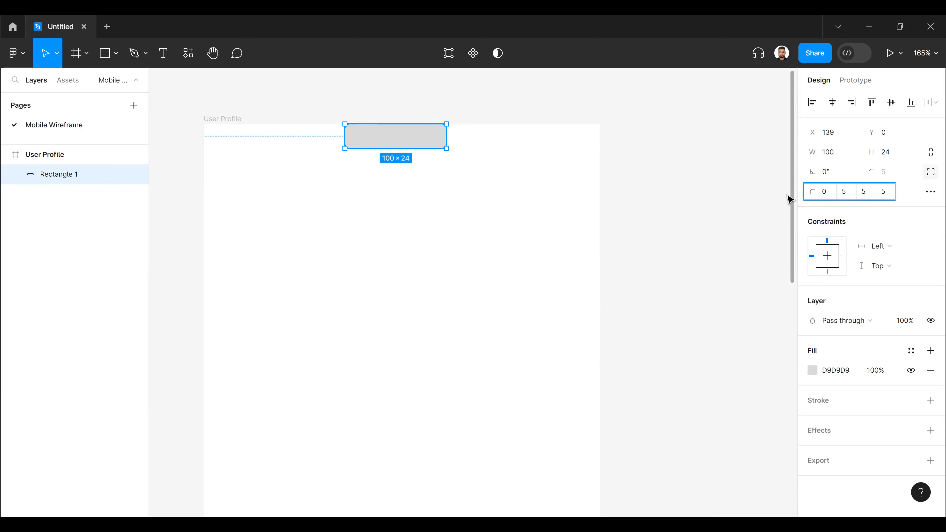
key(Return)
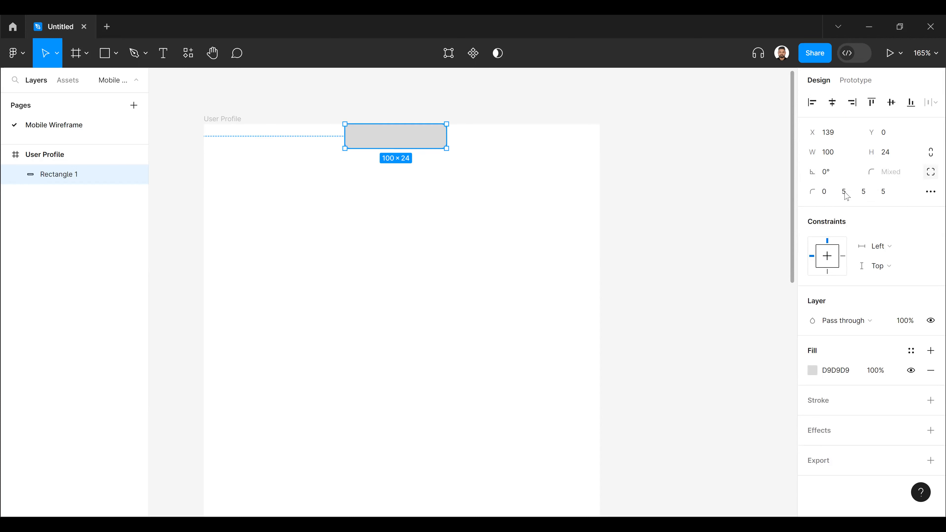
click(845, 193)
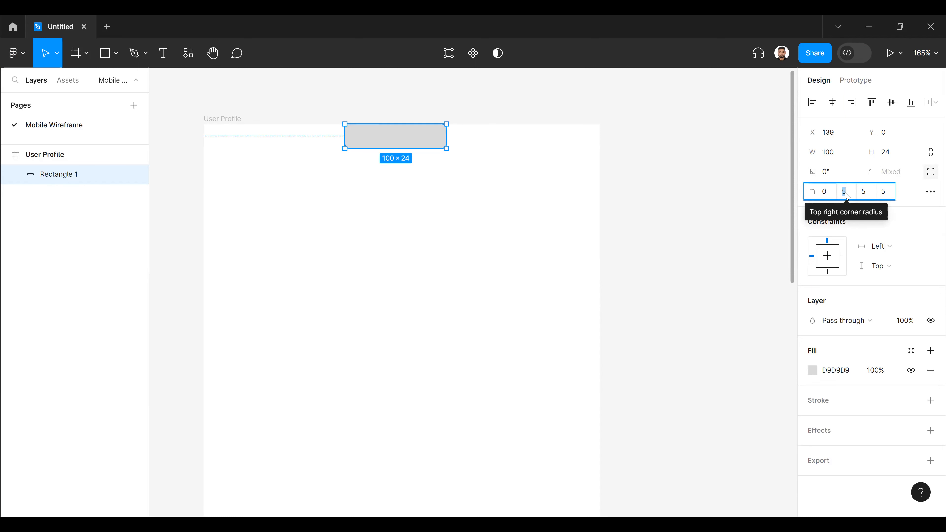
text(0)
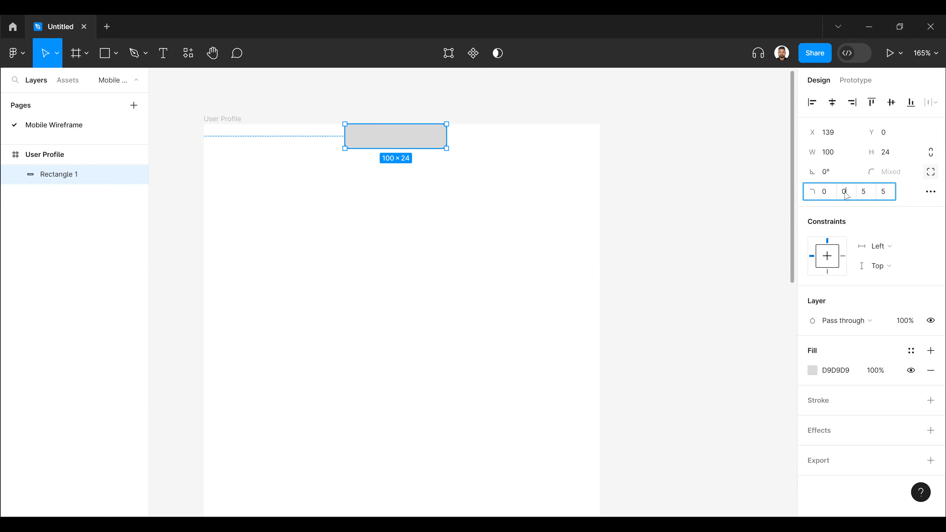
key(Return)
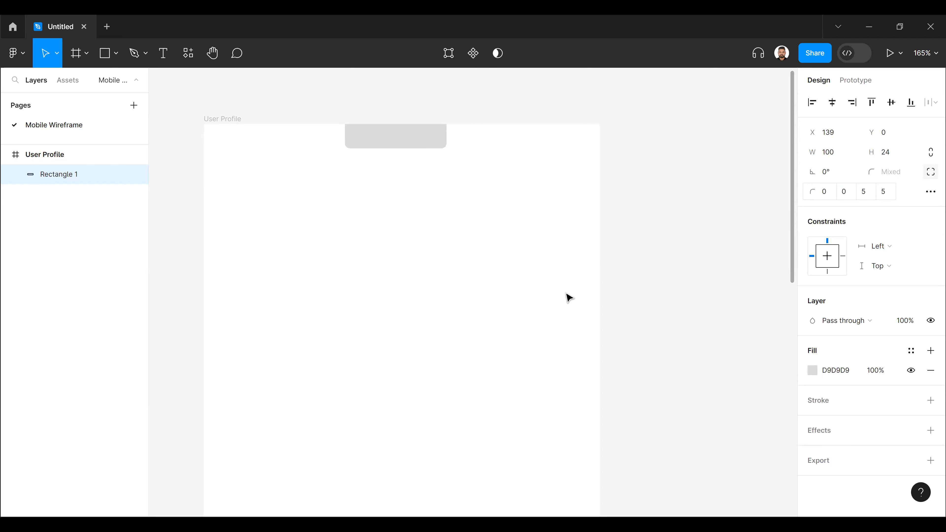
click(463, 140)
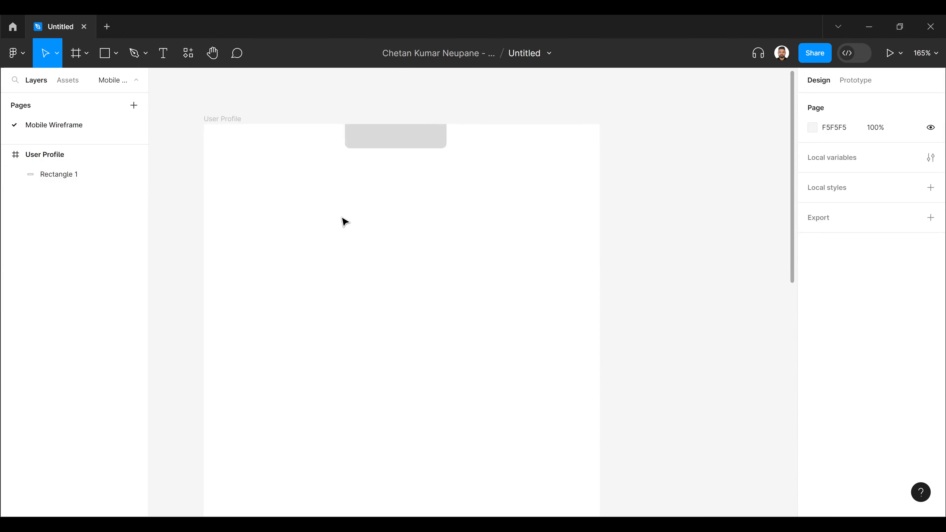
- Add a second rectangle inside the User Profile frame below the top bar and size it to about 100 × 31
click(117, 57)
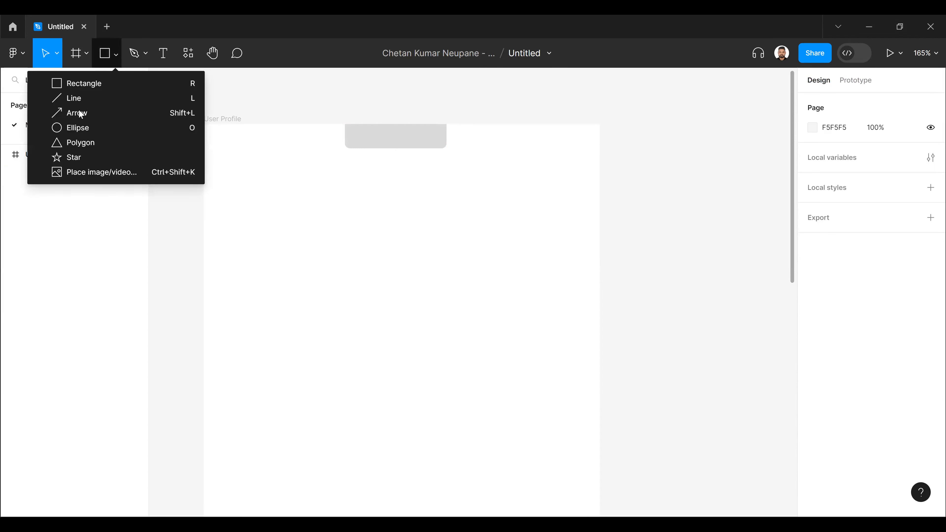
click(110, 116)
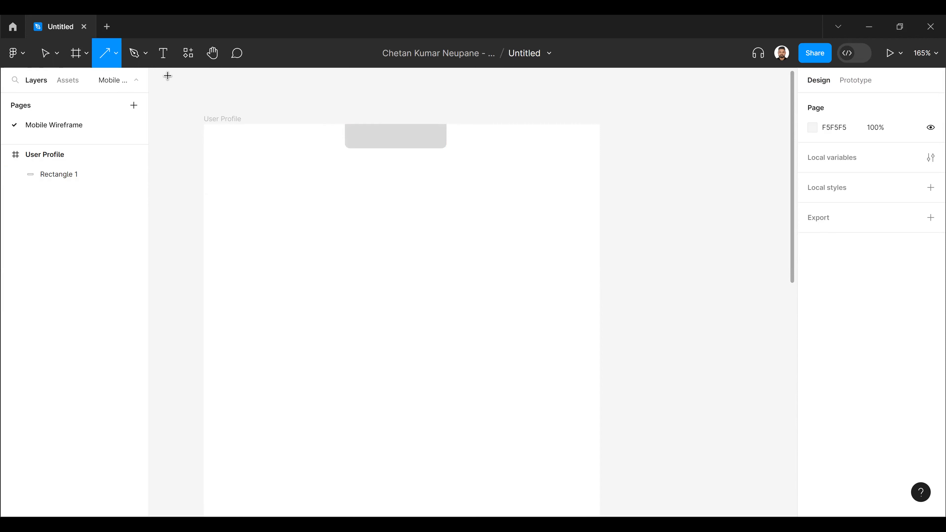
click(117, 55)
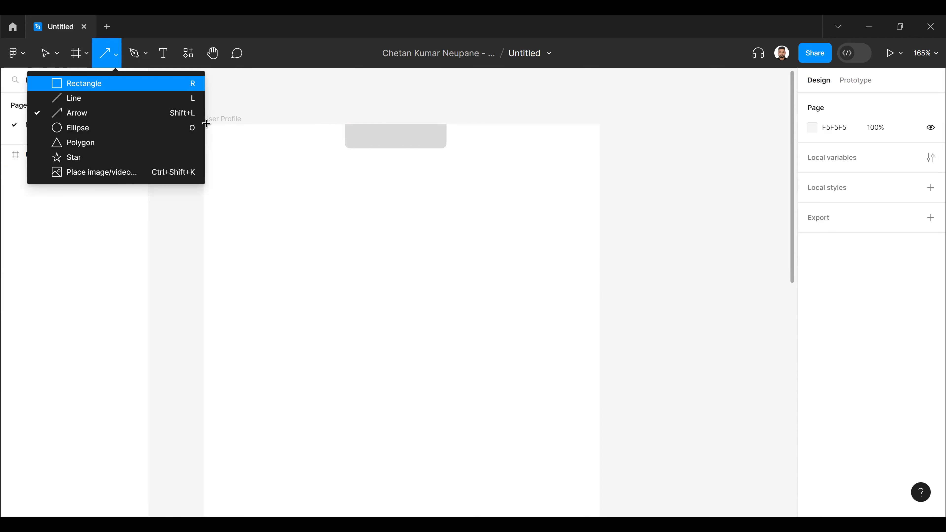
key(r)
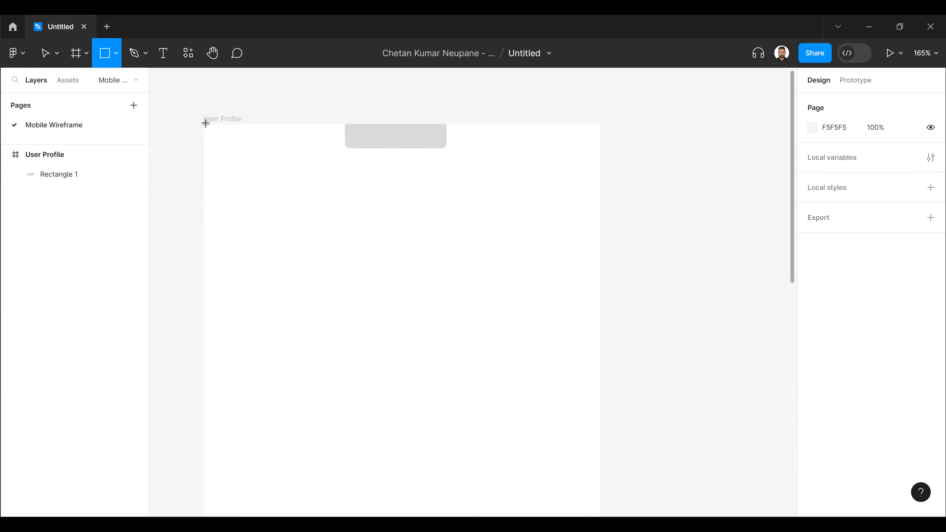
click(257, 174)
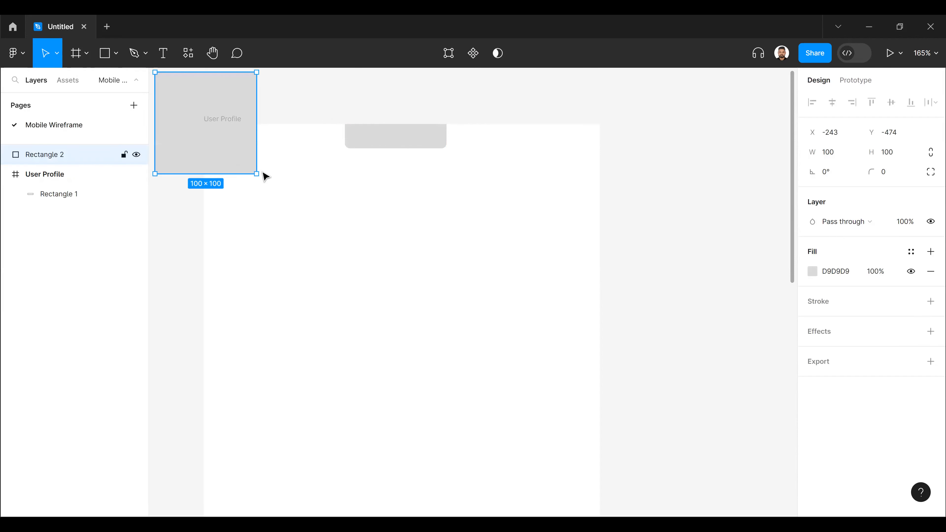
mouse_move(292, 196)
mouse_down()
mouse_move(328, 231)
mouse_move(317, 243)
mouse_up()
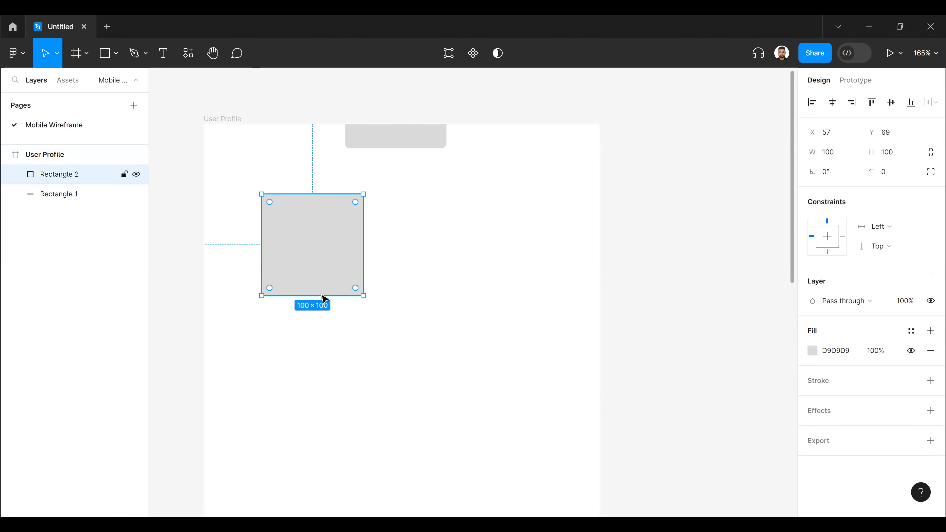
drag(327, 224, 330, 217)
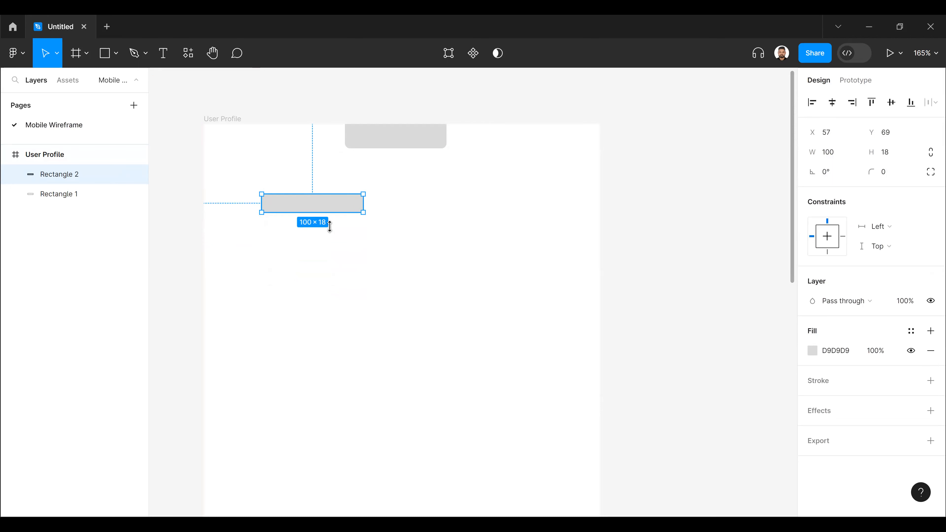
drag(329, 225, 331, 225)
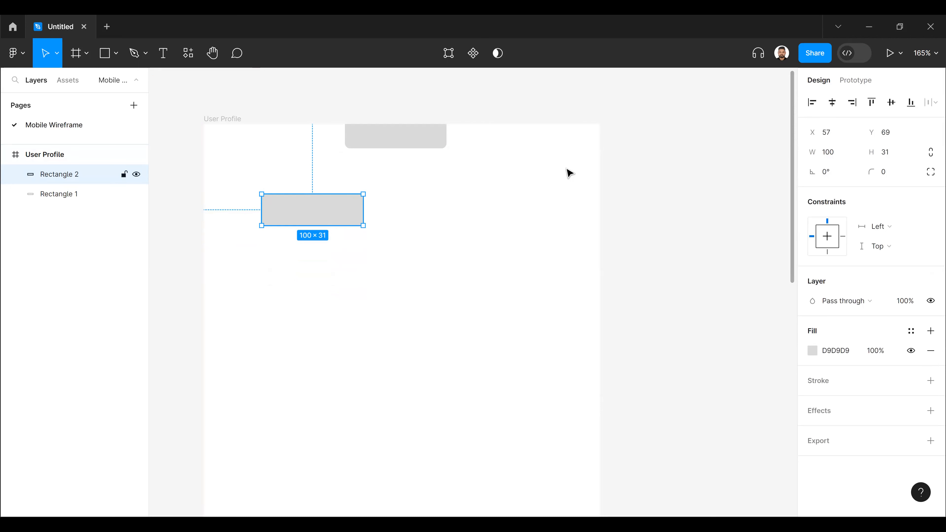
- Position the second rectangle near the frame's upper right corner at X 280, Y 32
drag(333, 200, 537, 170)
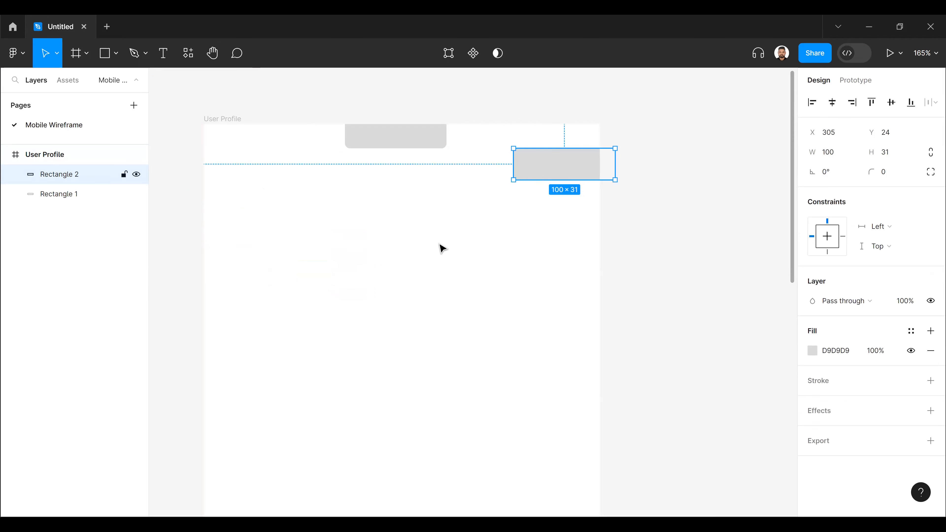
drag(538, 170, 522, 177)
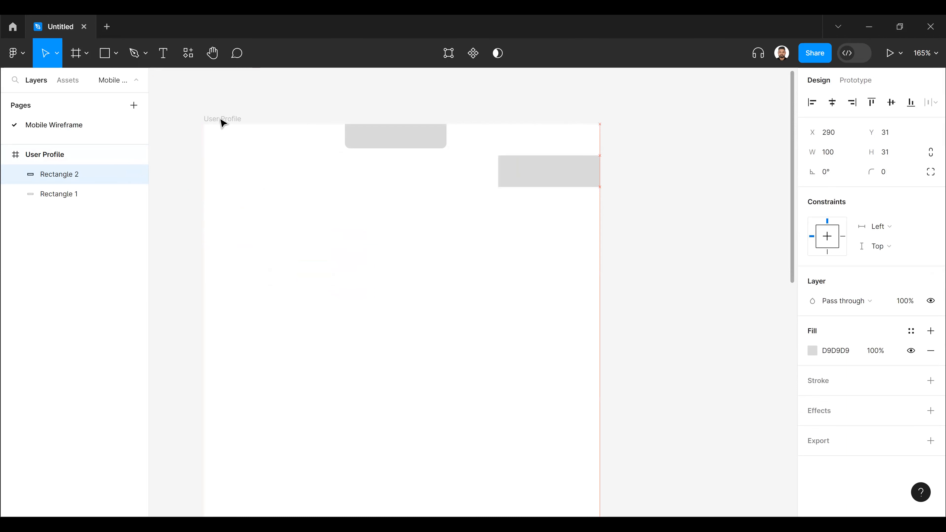
key(shift+Left)
key(shift+Left)
key(Down)
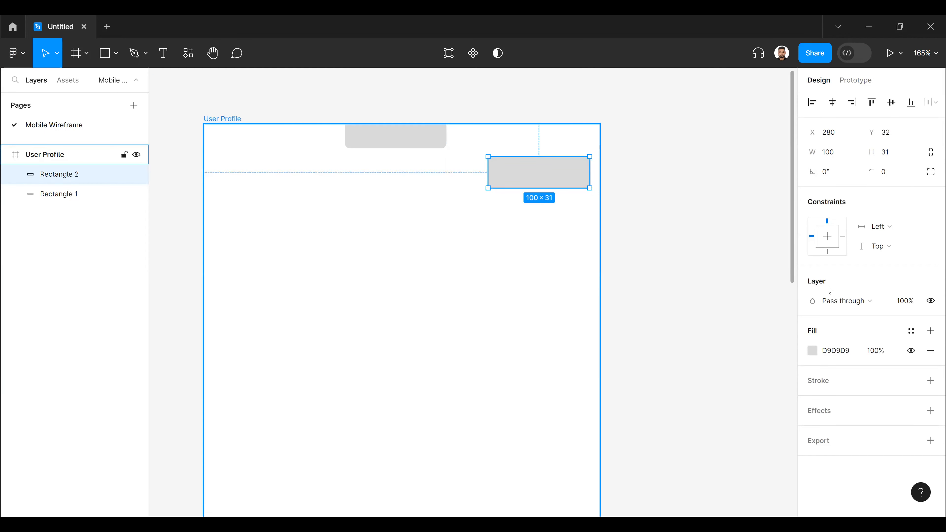
- Add a 10px layout grid to the User Profile frame and remove the duplicate grid
key(Escape)
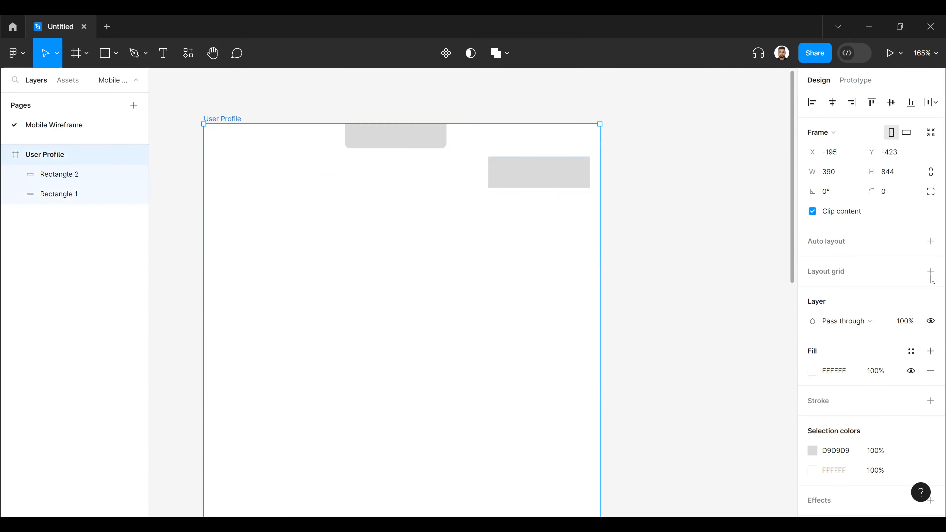
click(929, 272)
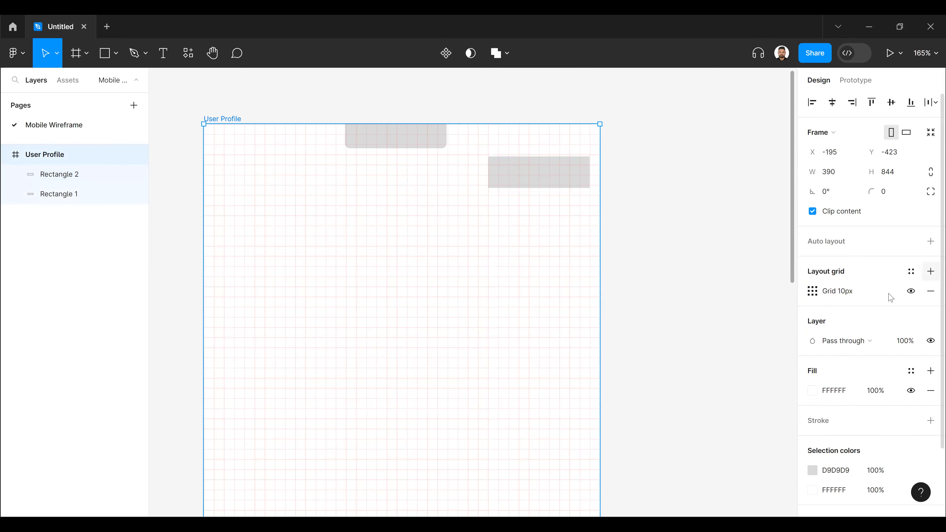
click(930, 272)
click(816, 298)
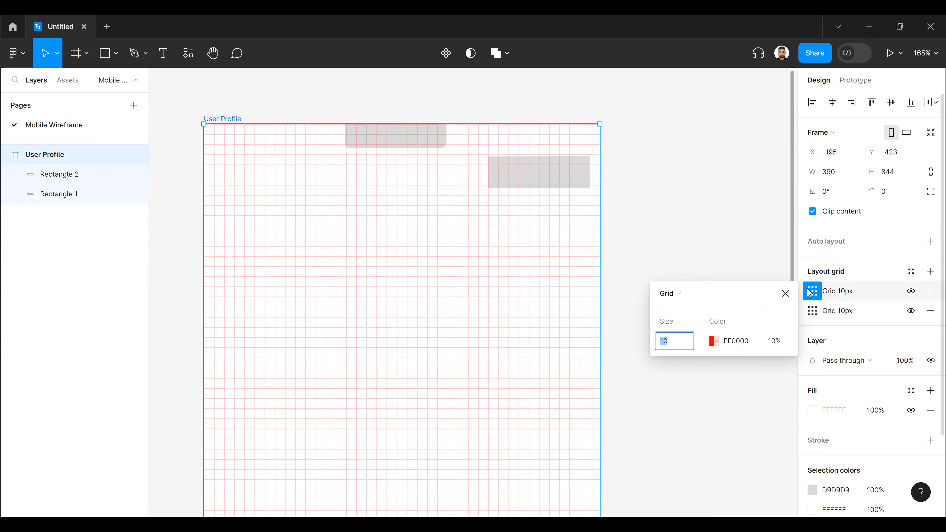
click(931, 312)
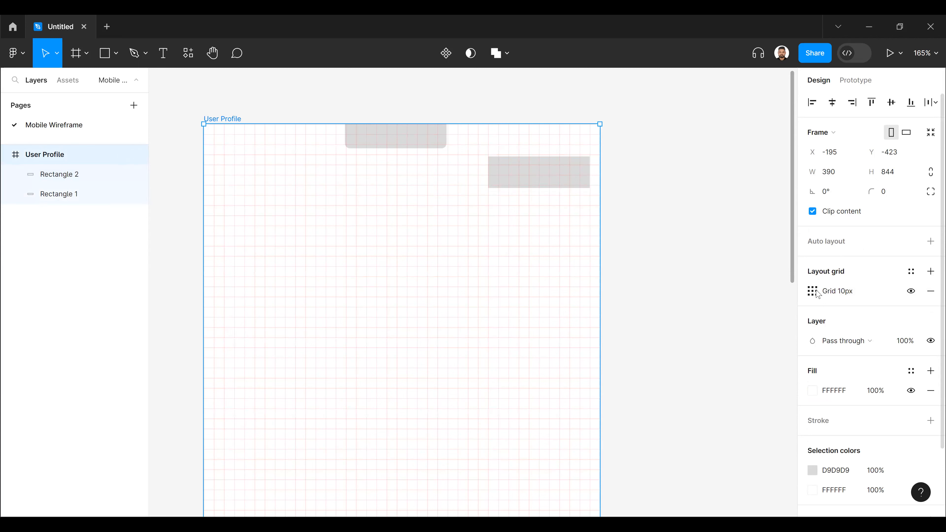
- Change the frame's layout grid to columns with a margin of 20, and deselect the frame
click(816, 293)
click(679, 295)
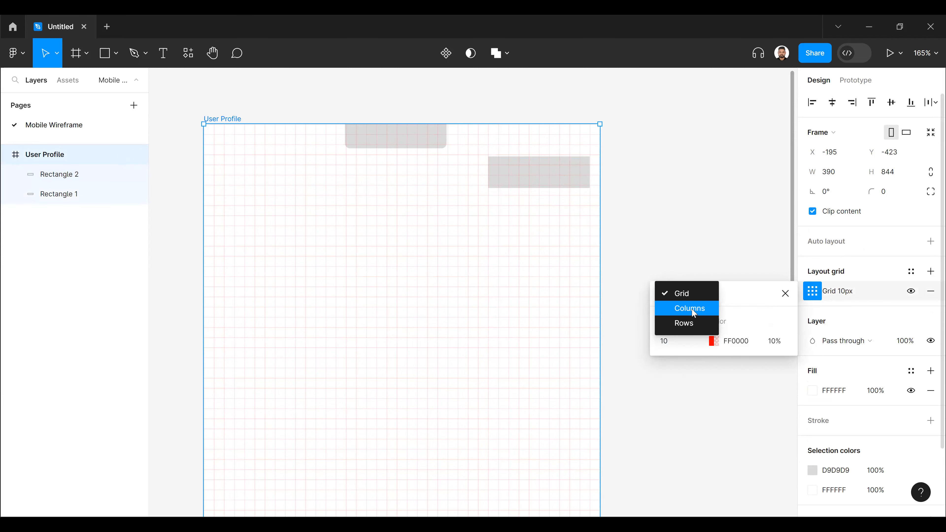
click(689, 308)
click(669, 343)
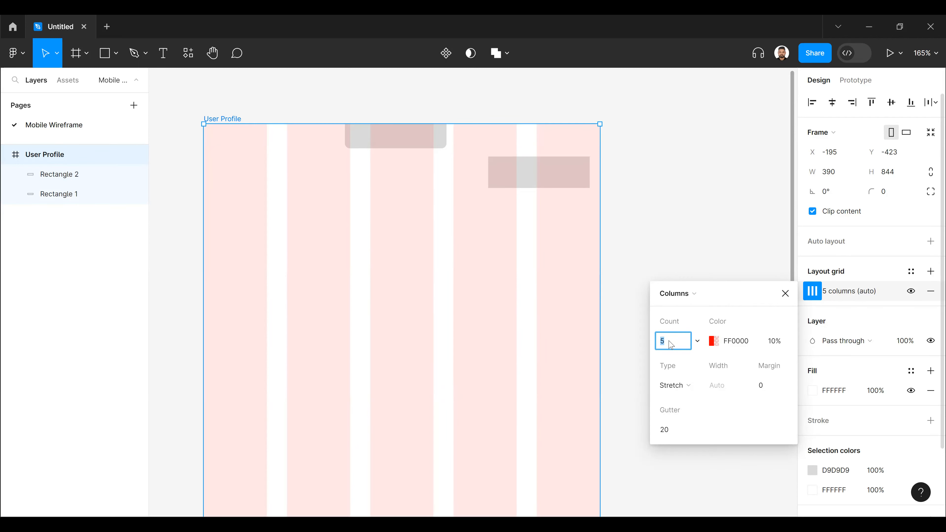
click(763, 390)
text(20)
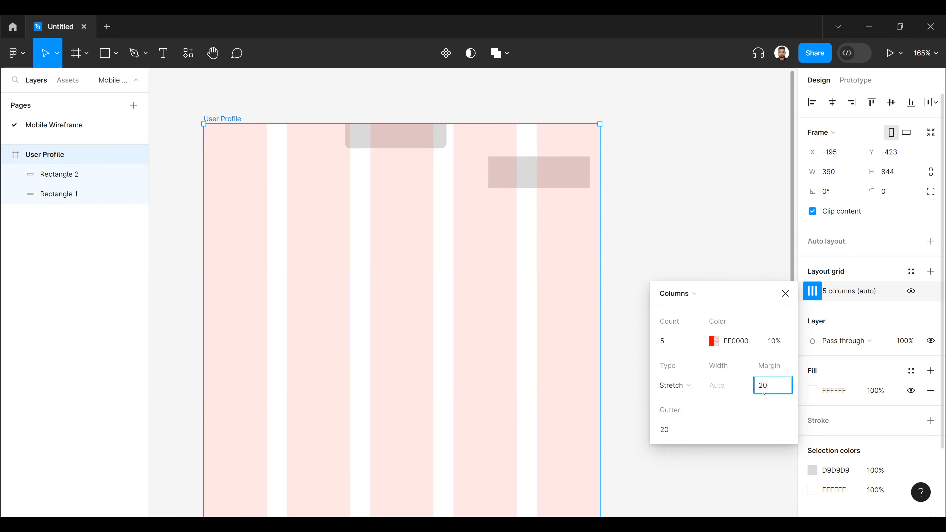
key(Return)
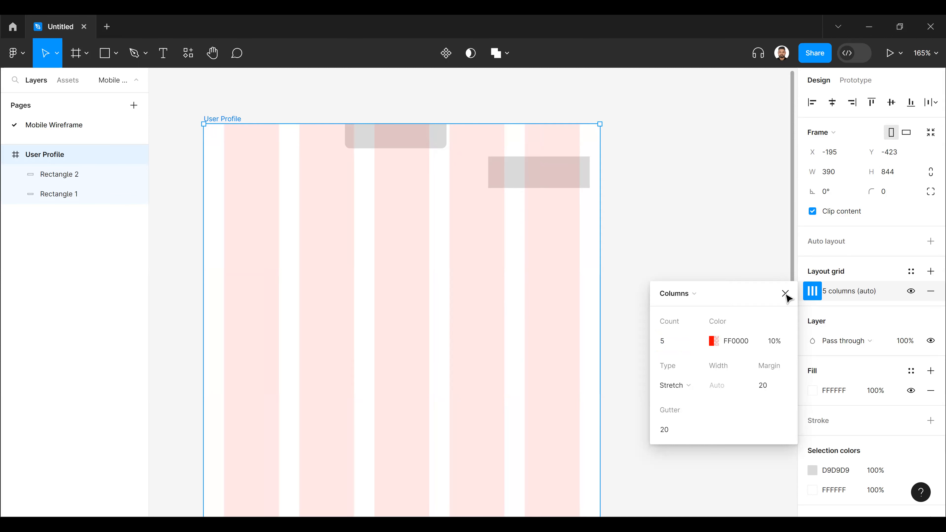
key(Escape)
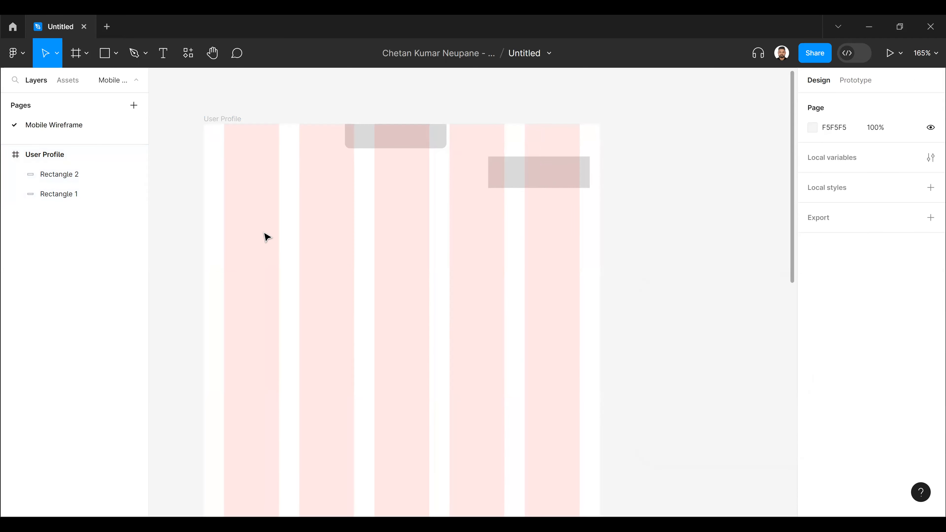
- Narrow Rectangle 2 to about 87 wide and move it to X 283, Y 31, flush with the last column's outer edge
click(108, 175)
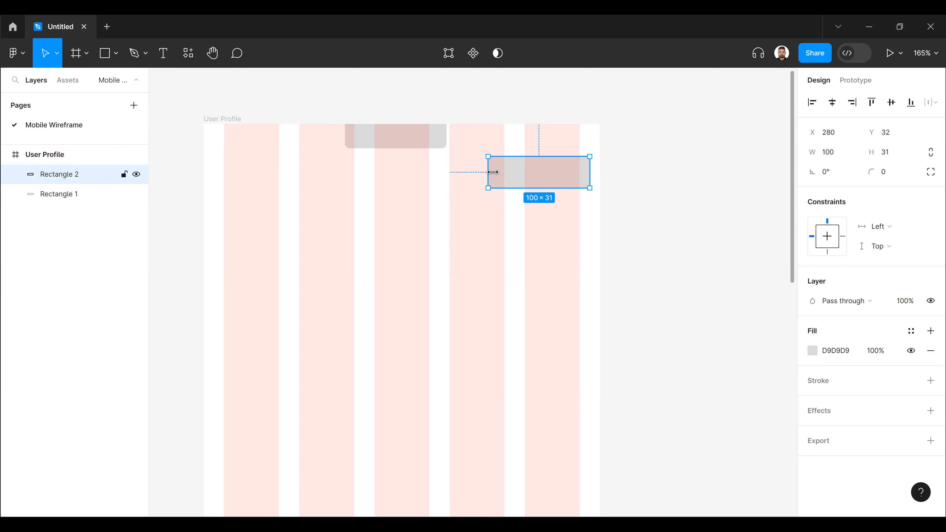
drag(487, 171, 500, 171)
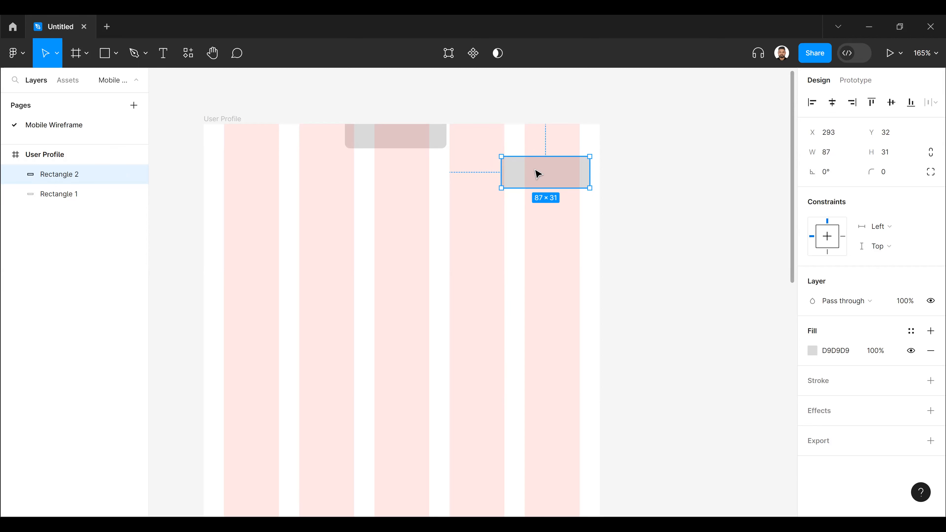
mouse_move(536, 170)
mouse_down()
mouse_move(536, 251)
mouse_move(549, 171)
mouse_up()
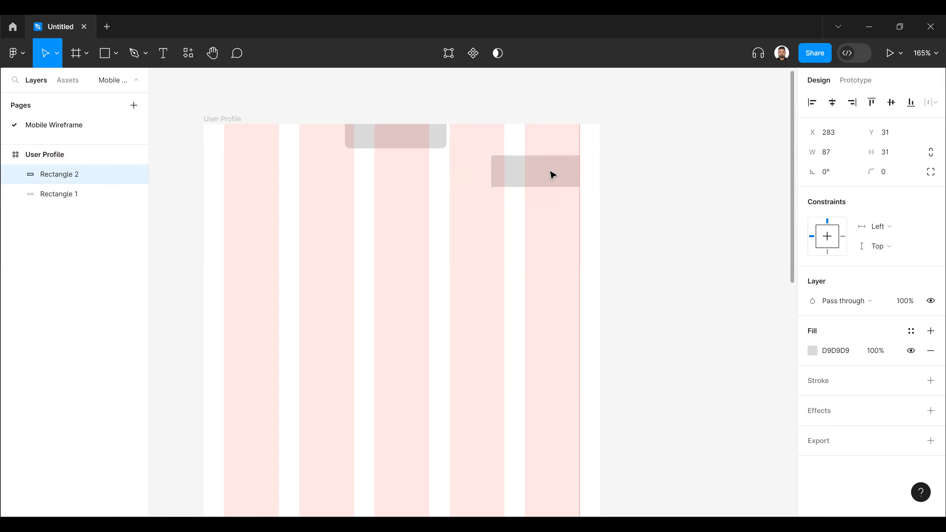
click(284, 194)
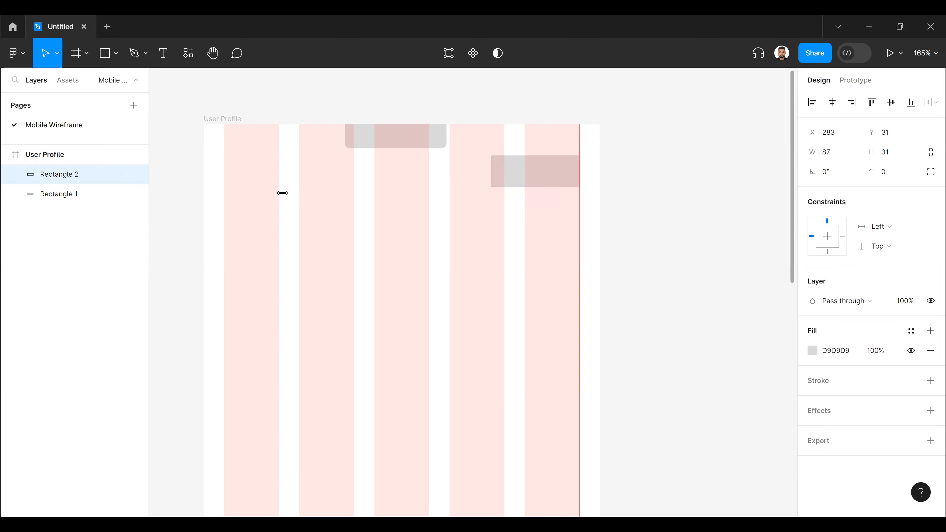
key(ctrl+z)
- Show the rulers around the canvas
click(21, 55)
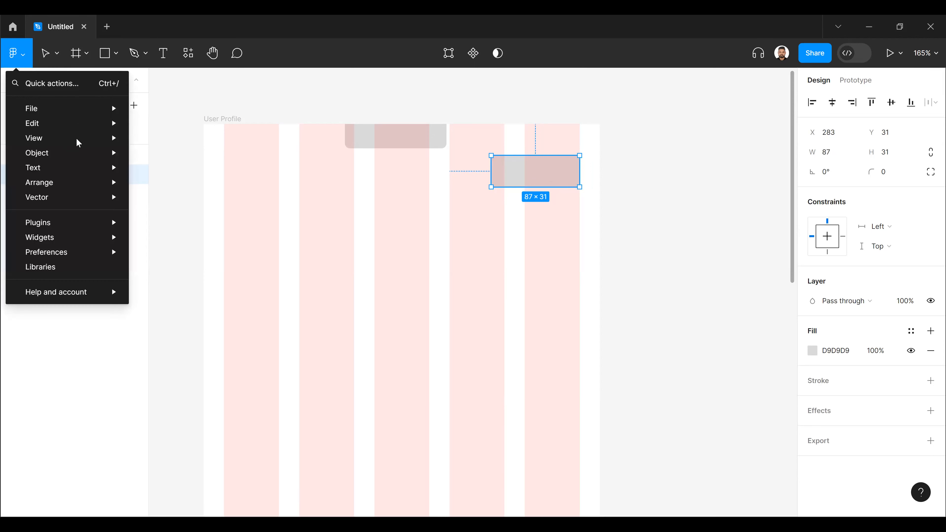
mouse_move(108, 140)
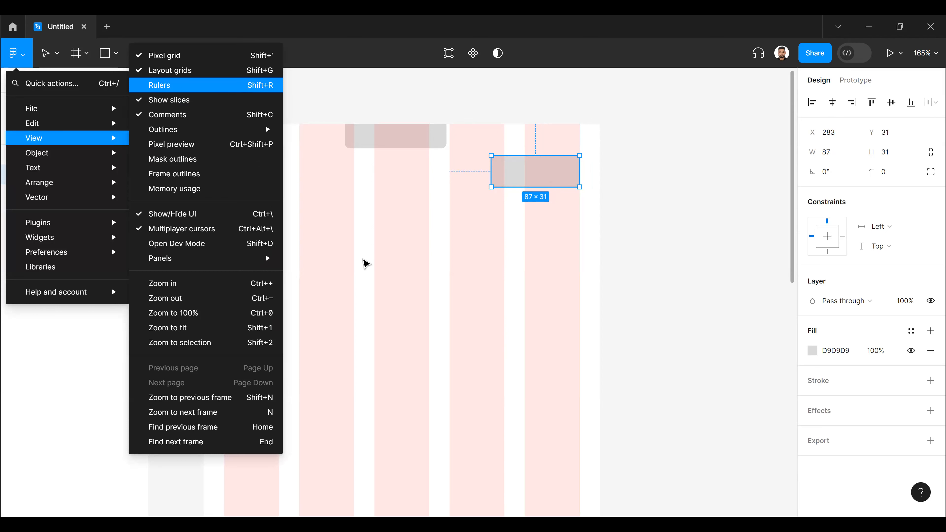
key(shift+r)
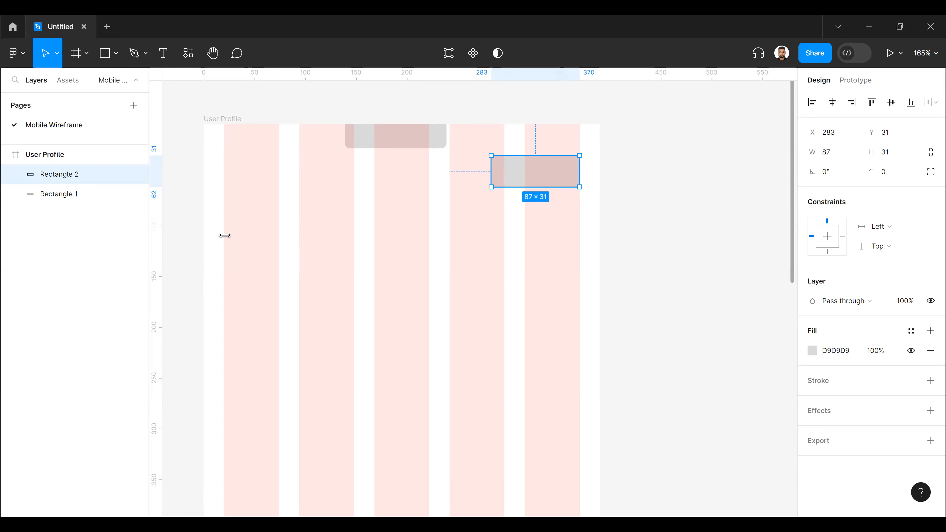
- Place vertical guides at 20 and 370 on the User Profile frame, and hide the frame's column grid
drag(156, 235, 225, 235)
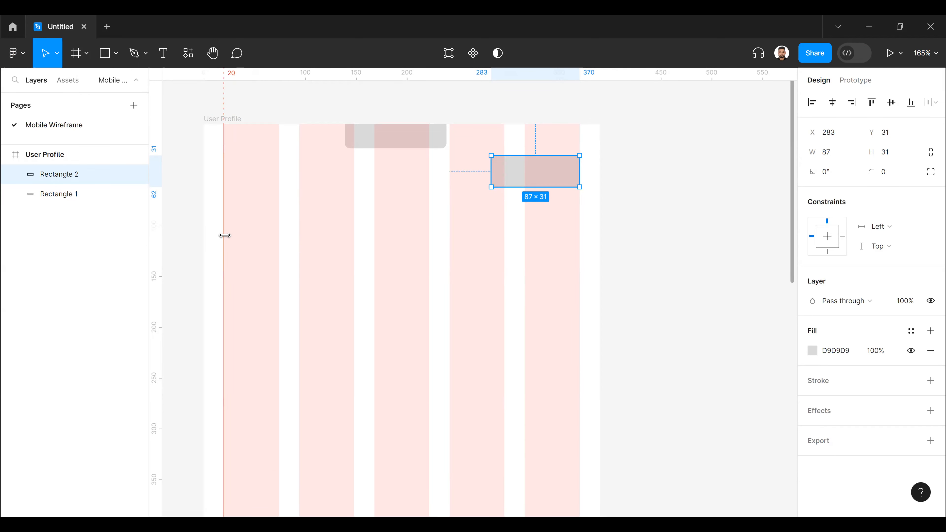
click(163, 247)
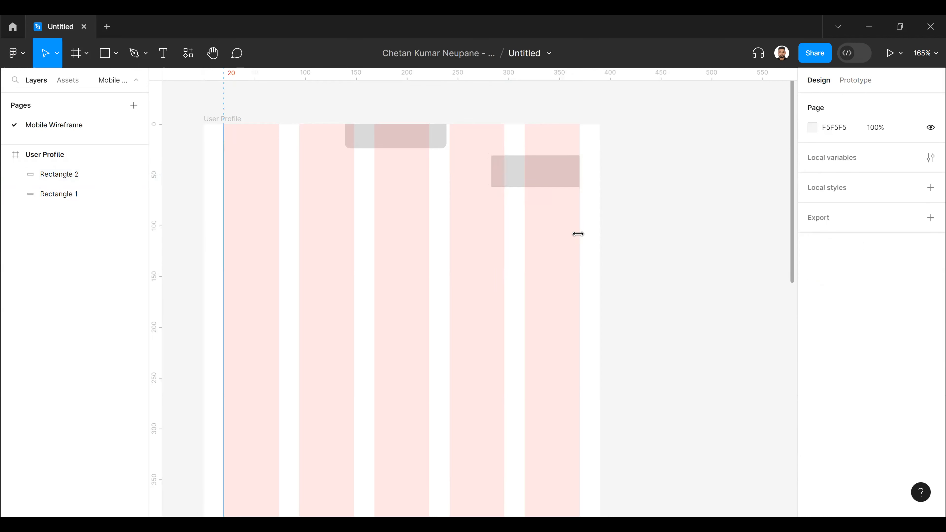
drag(155, 235, 578, 234)
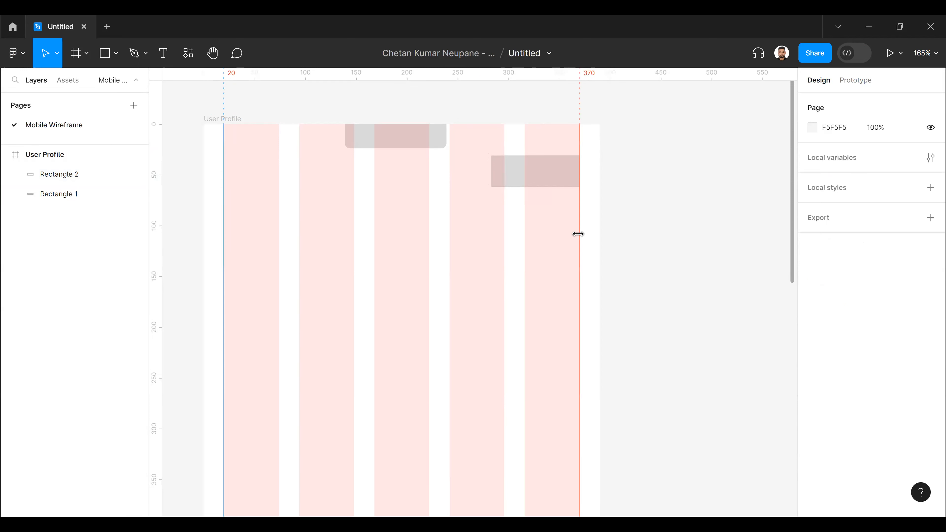
drag(577, 233, 577, 234)
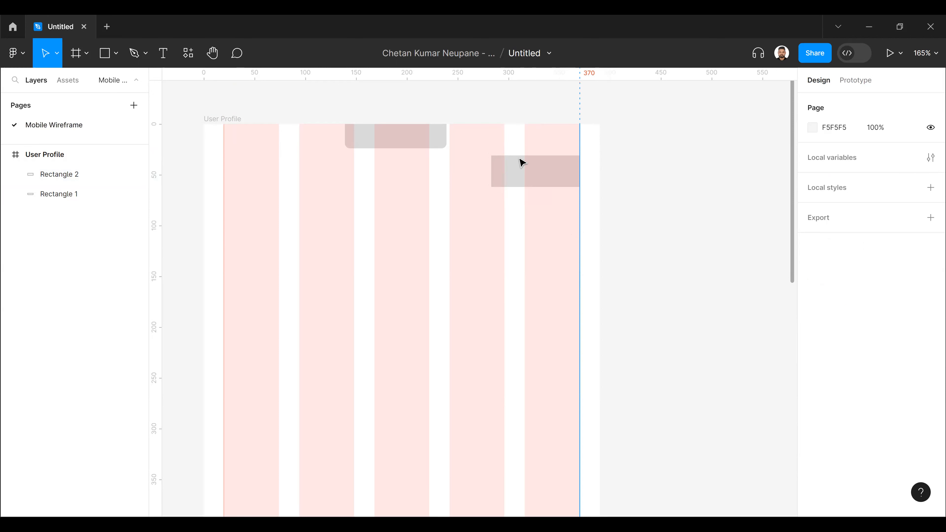
click(357, 325)
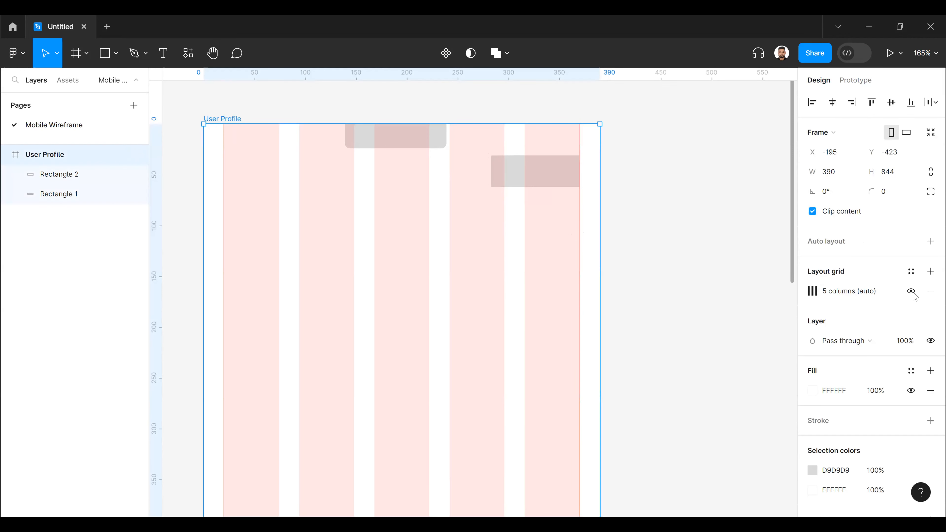
click(910, 292)
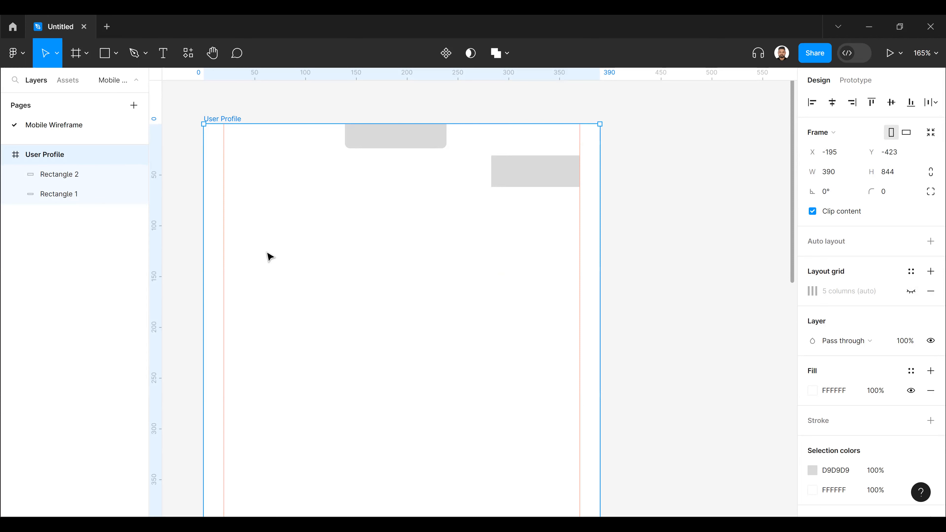
- Duplicate Rectangle 2 across to the frame's opposite side at about X 9, keeping it level at Y 31
click(533, 177)
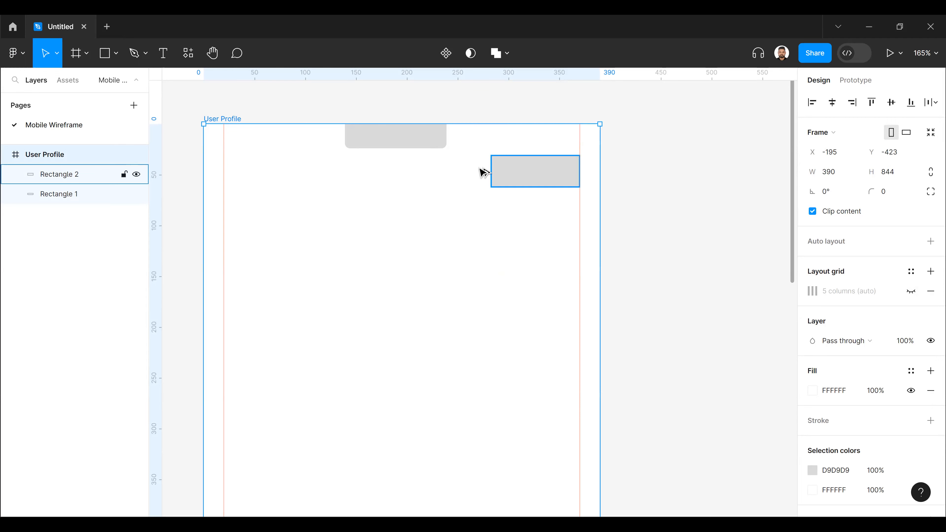
drag(293, 176, 262, 174)
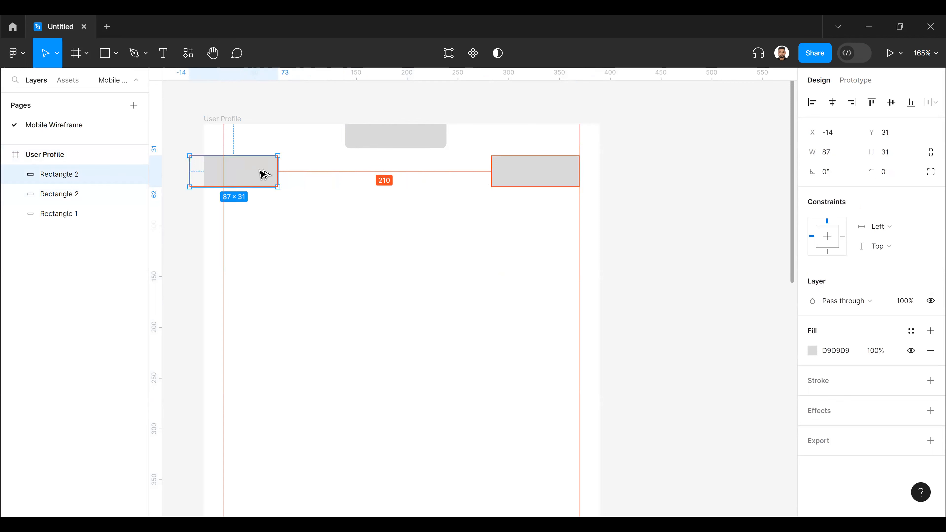
key(alt+a)
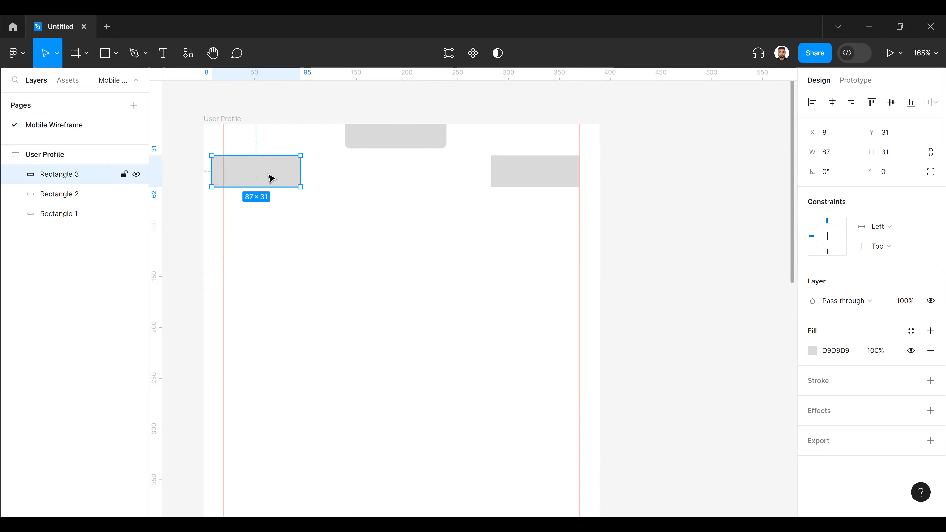
key(Right)
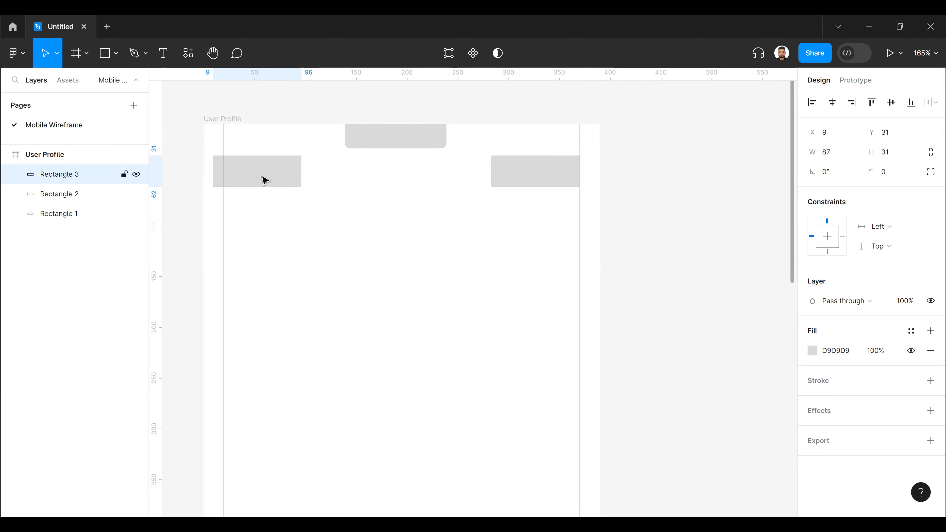
key(Escape)
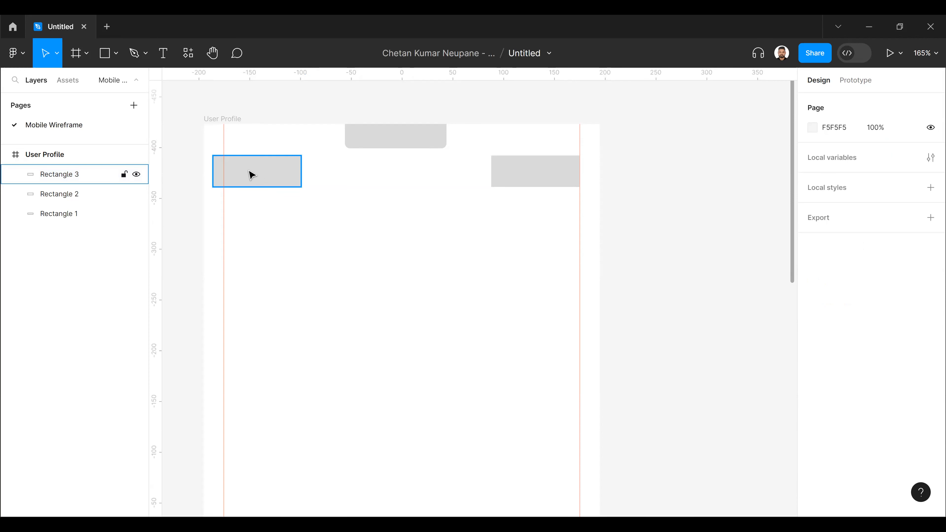
- Move the duplicated rectangle to X 20, Y 31 so its left edge sits on the vertical guide
click(252, 175)
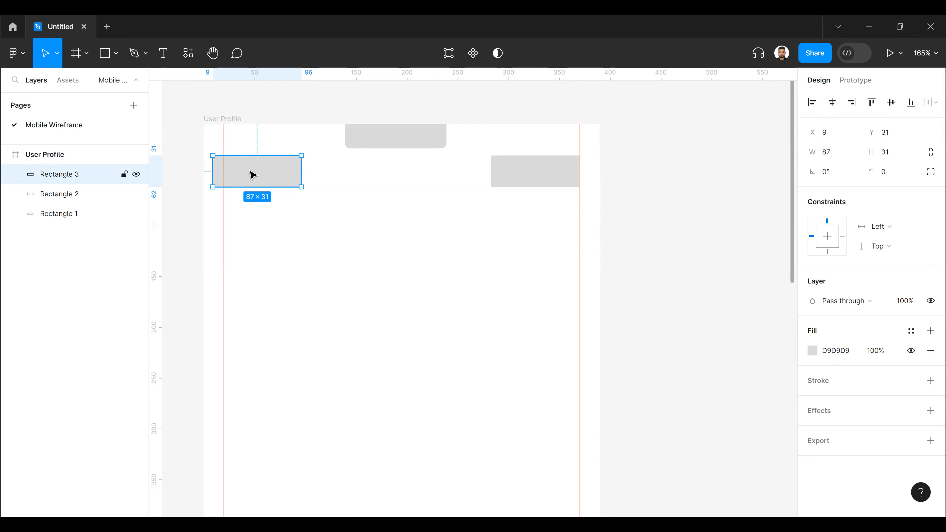
drag(252, 176, 253, 175)
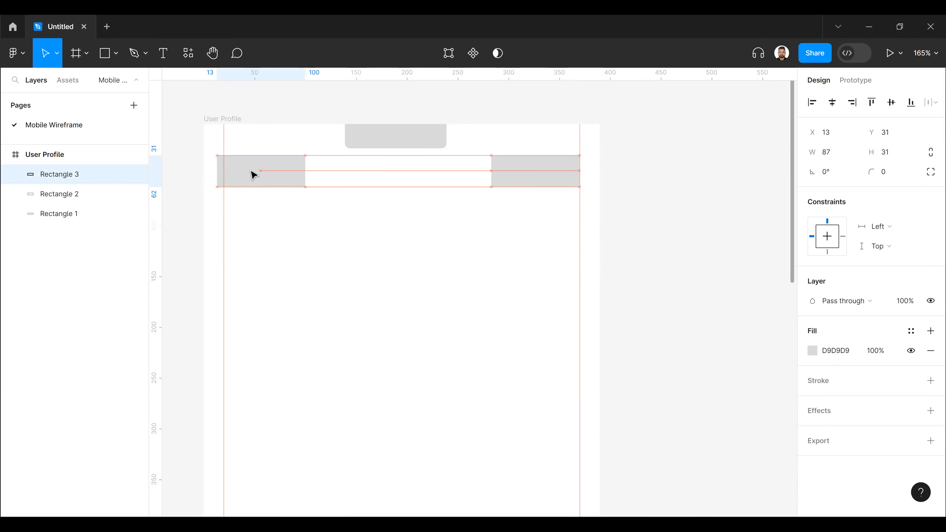
key(Right)
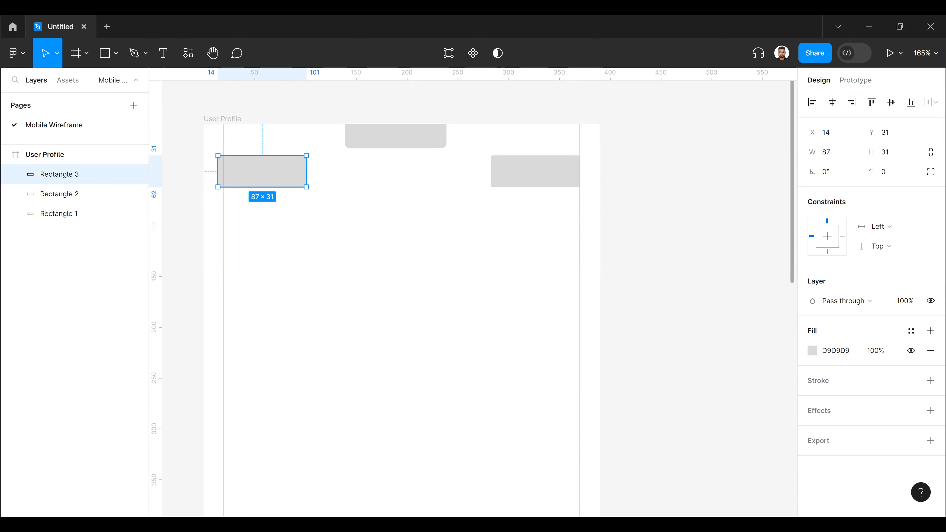
click(434, 160)
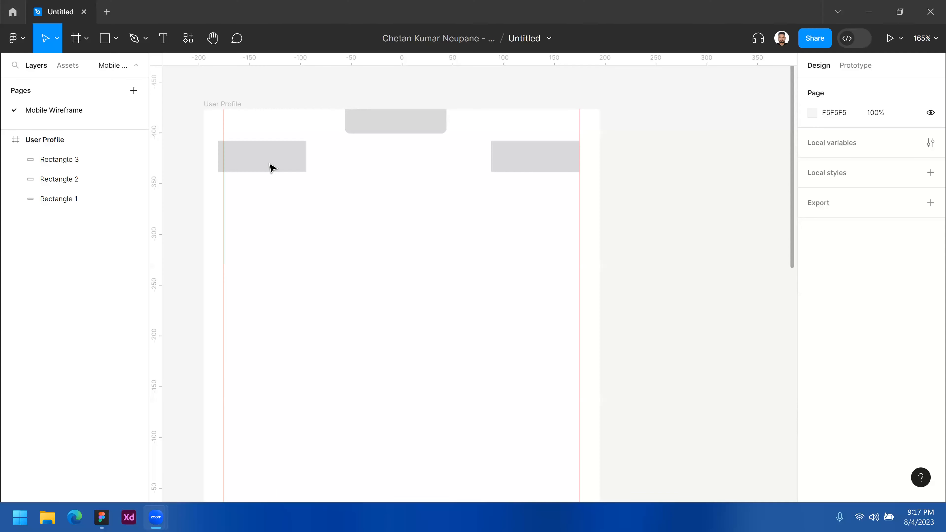
click(260, 162)
key(alt)
drag(289, 153, 262, 158)
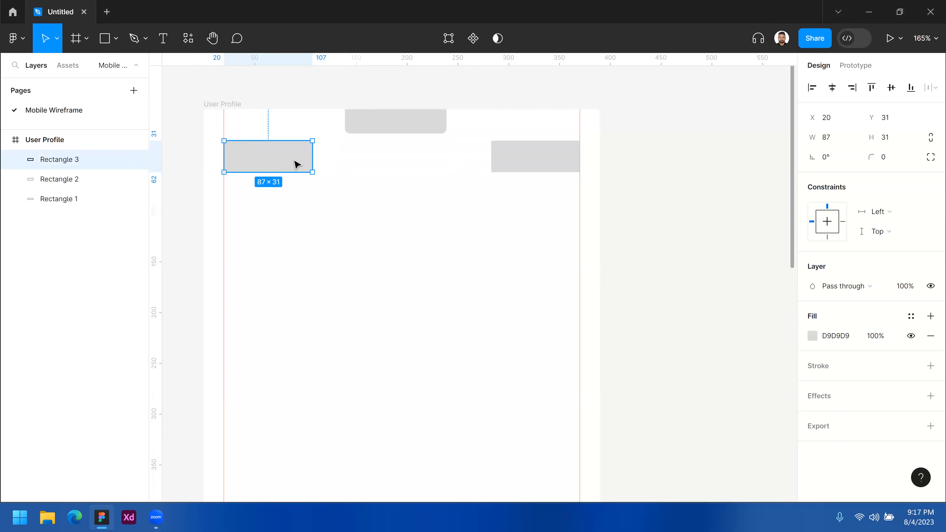
drag(294, 162, 289, 160)
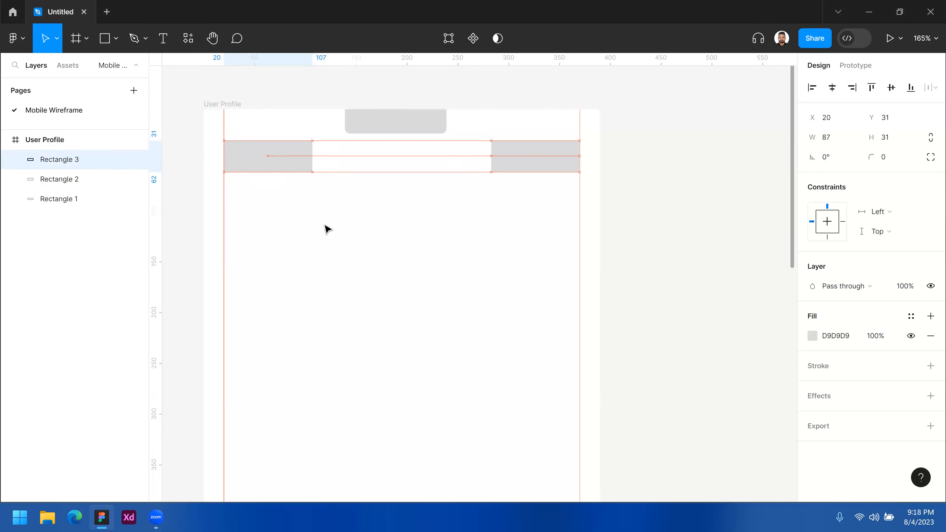
click(343, 212)
- Narrow the left rectangle to about 63 wide and the right one to about 59, keeping their outer edges on the guides
click(280, 165)
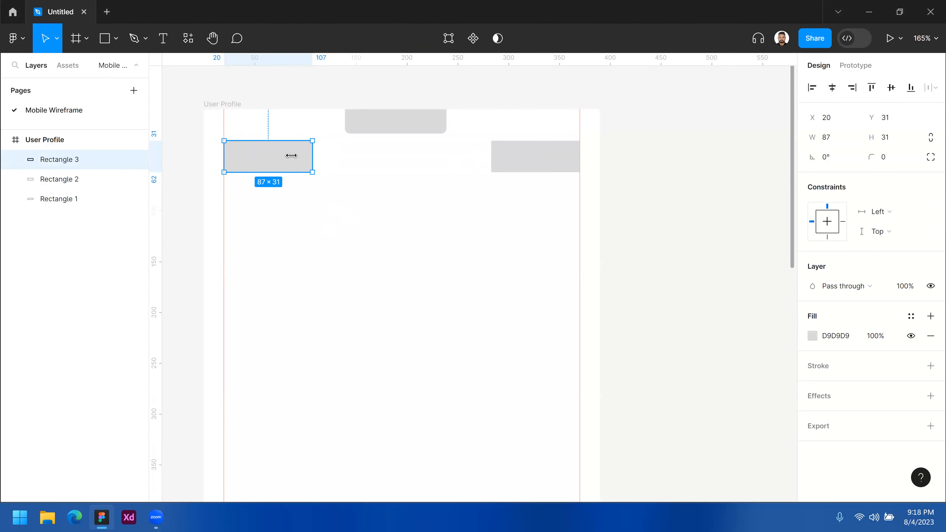
drag(312, 157, 289, 157)
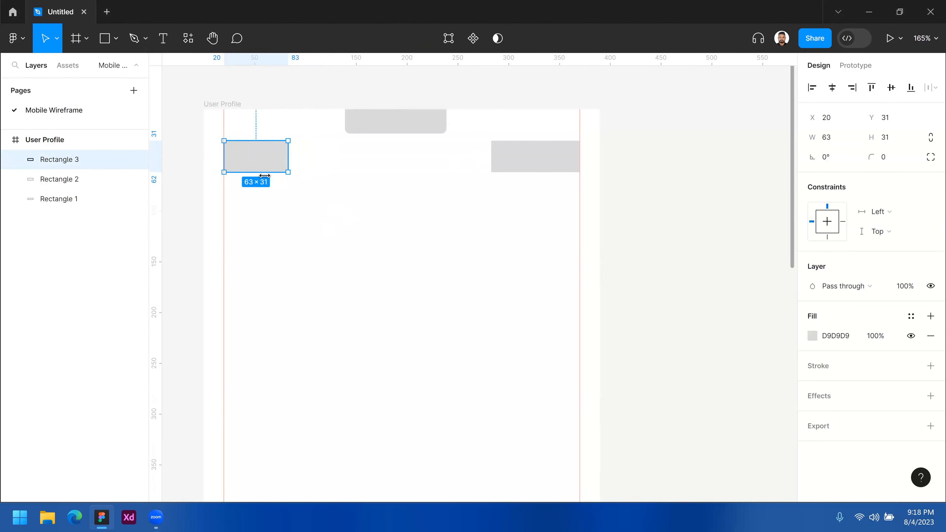
click(513, 169)
drag(492, 156, 519, 156)
- Reduce the height of the left and right rectangles together to 21, and deselect them
drag(548, 192, 261, 160)
drag(402, 162, 401, 161)
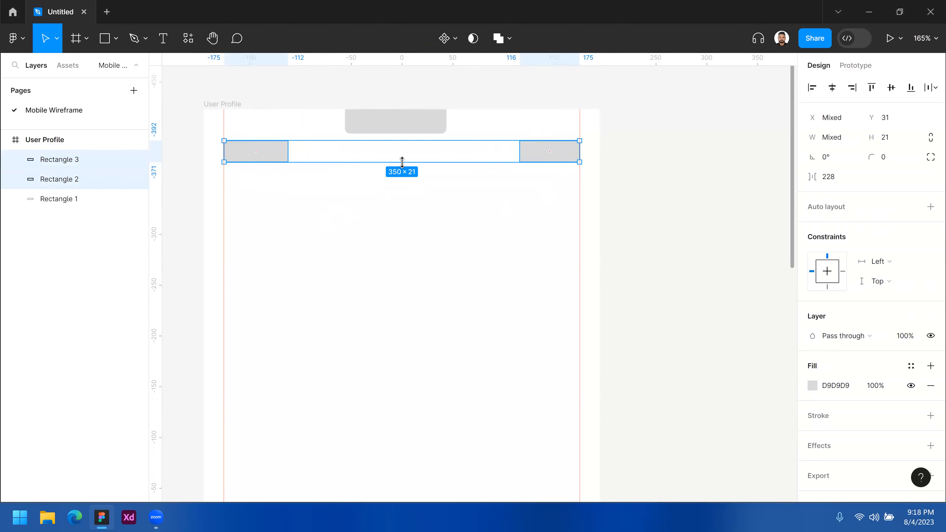
click(351, 206)
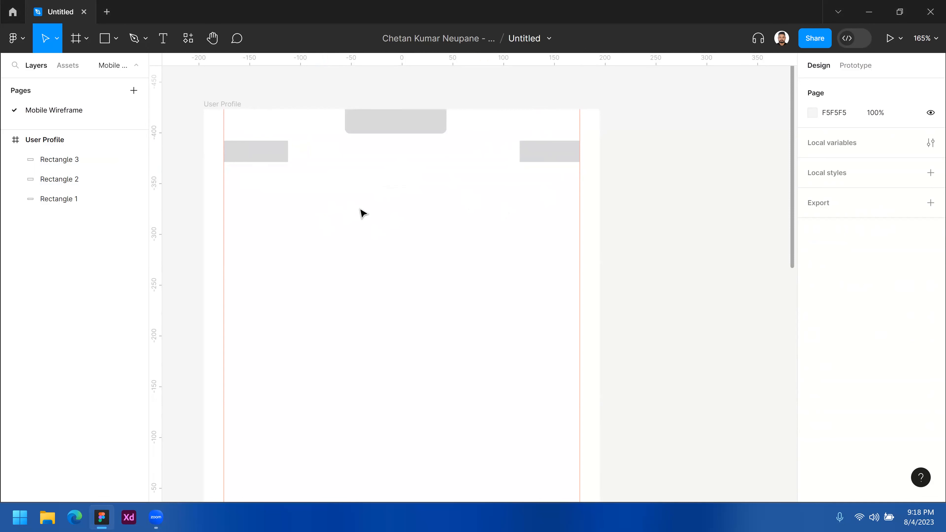
- Draw a circle with the Ellipse tool beneath the top notch and size it to about 98 × 98 at X 141, Y 66
click(106, 39)
click(117, 37)
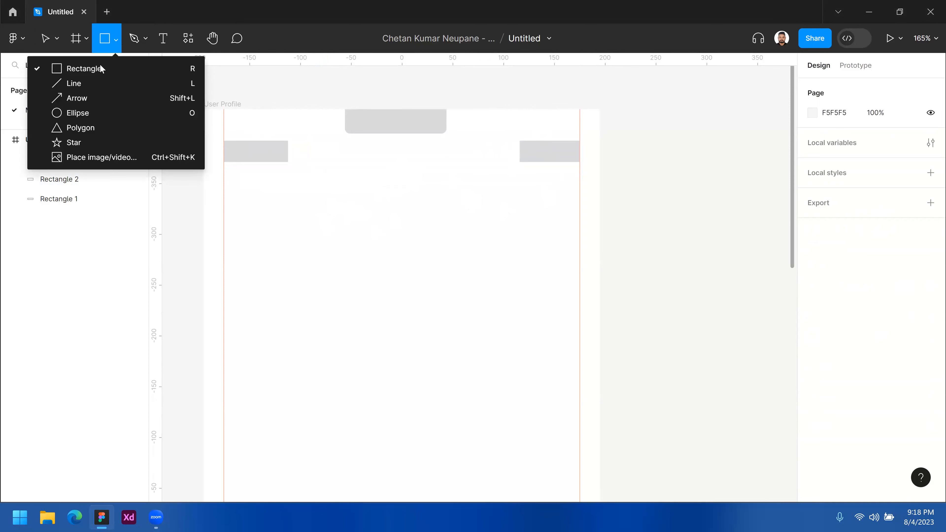
click(75, 112)
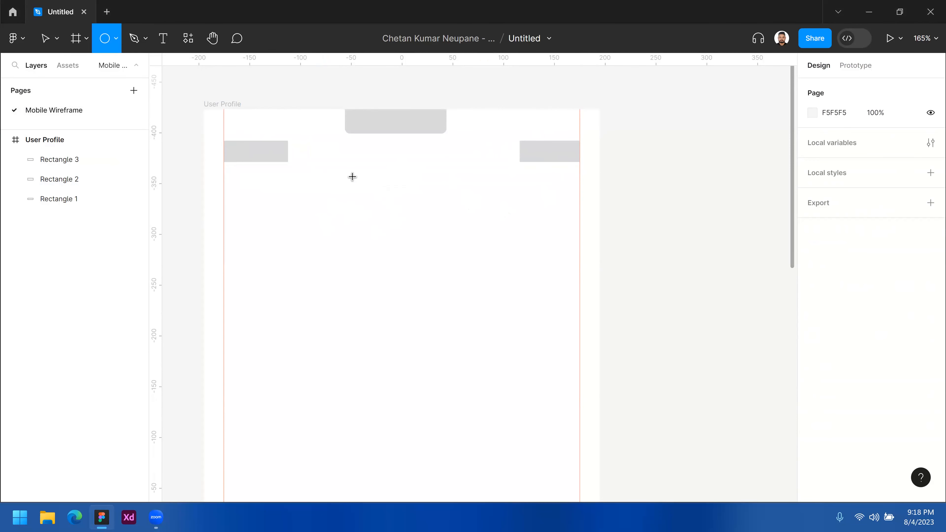
drag(354, 194, 433, 253)
mouse_move(403, 222)
mouse_down()
mouse_move(403, 209)
mouse_move(436, 224)
mouse_up()
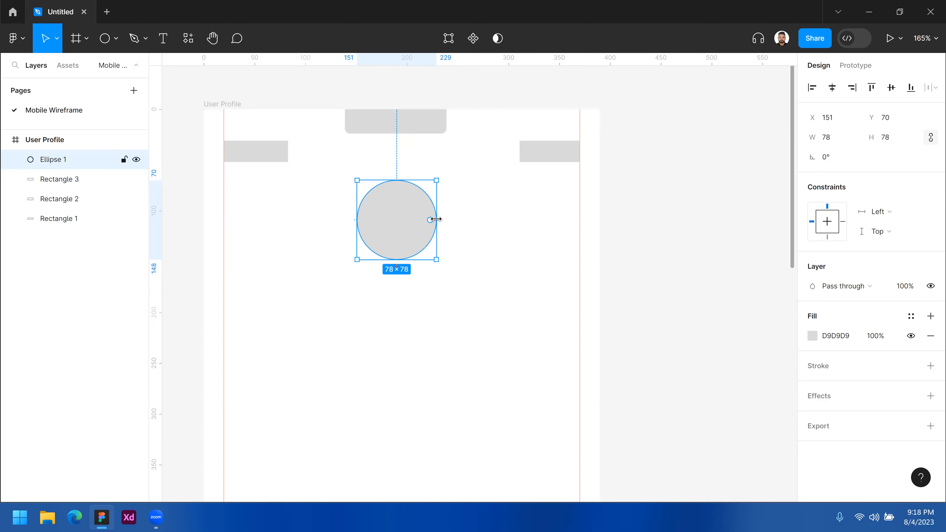
drag(447, 218, 446, 219)
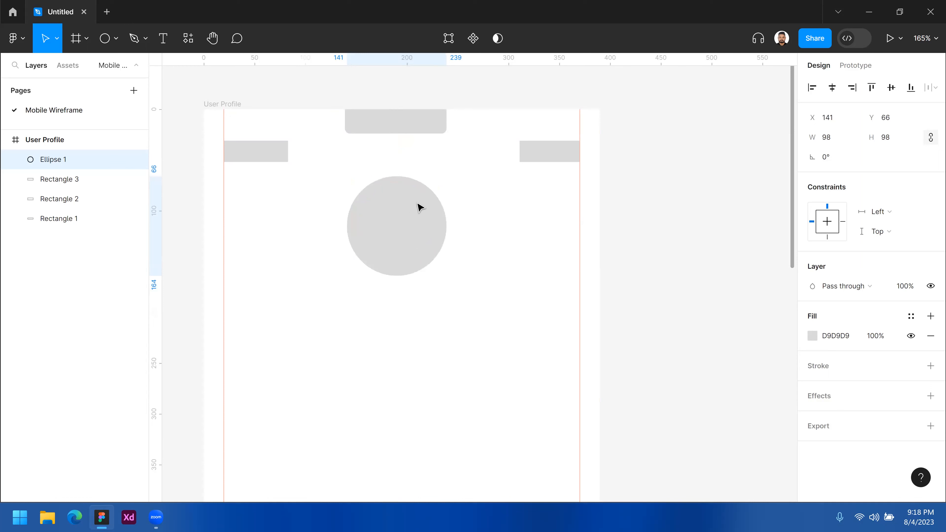
- Draw a thin bar about 223 × 13 horizontally centred just below the circle, and deselect it
scroll(394, 242, down, 1)
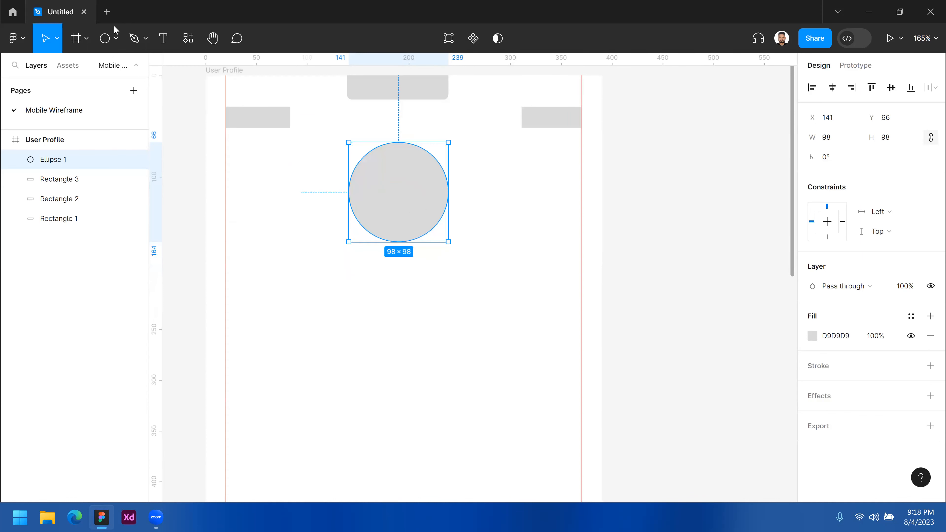
click(264, 118)
drag(264, 118, 511, 266)
drag(405, 278, 397, 257)
click(414, 322)
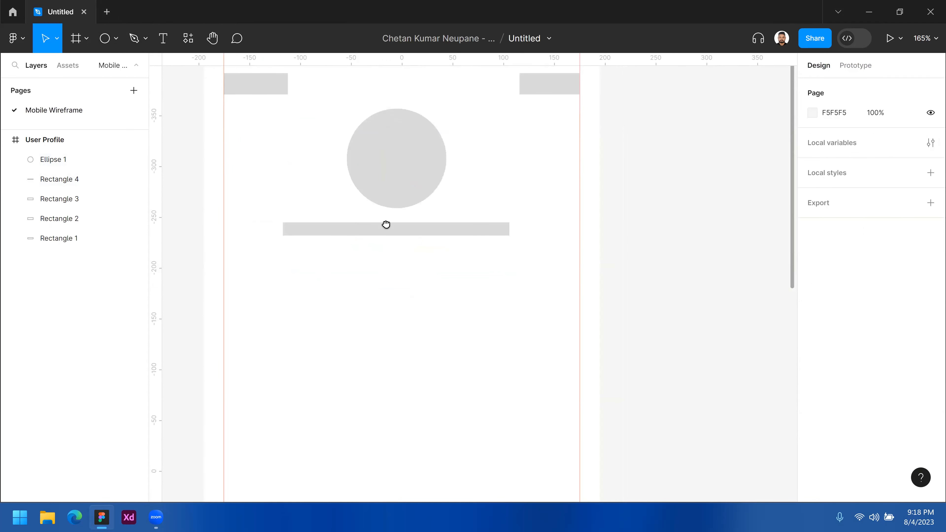
- Duplicate the thin bar twice straight downward, placing the copies at Y 198 and Y 218 with X kept at 78
click(418, 230)
drag(401, 243, 405, 253)
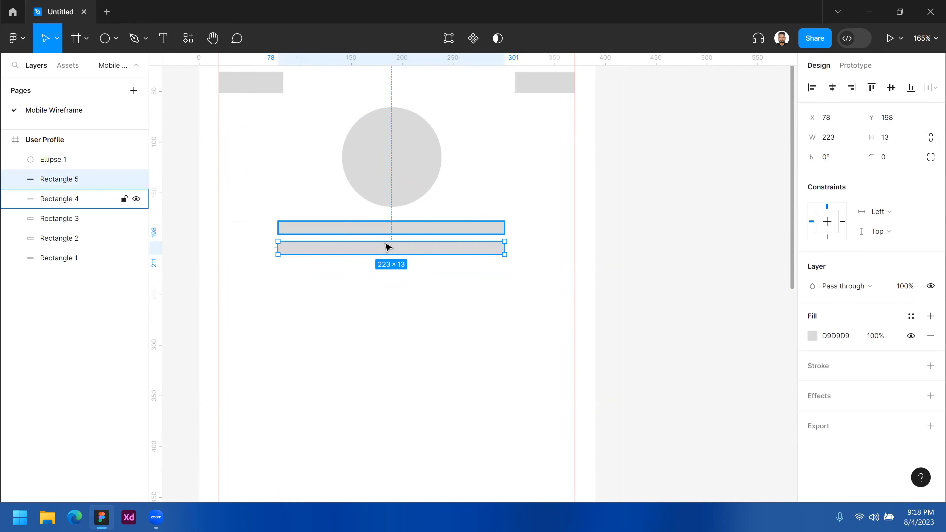
drag(400, 256, 398, 275)
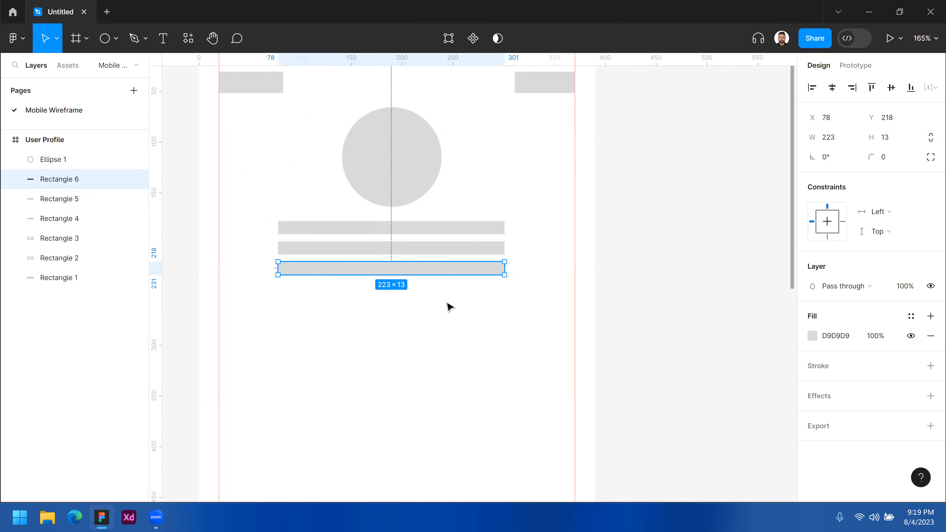
- Draw a 175 × 30 heading rectangle below the three bars at X 20, Y 302, starting on the left guide
ctrl+alt+click(420, 328)
scroll(395, 285, down, 2)
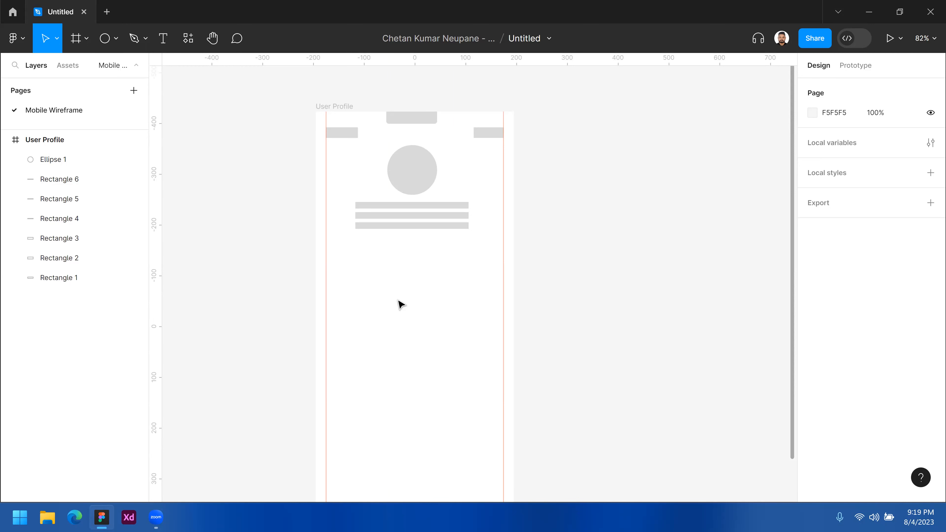
ctrl+click(394, 278)
scroll(447, 323, up, 3)
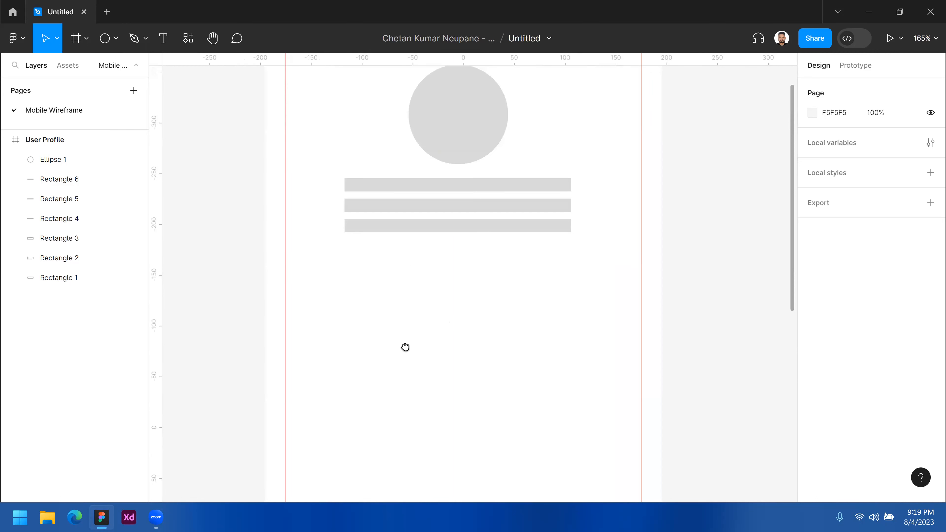
scroll(418, 282, down, 1)
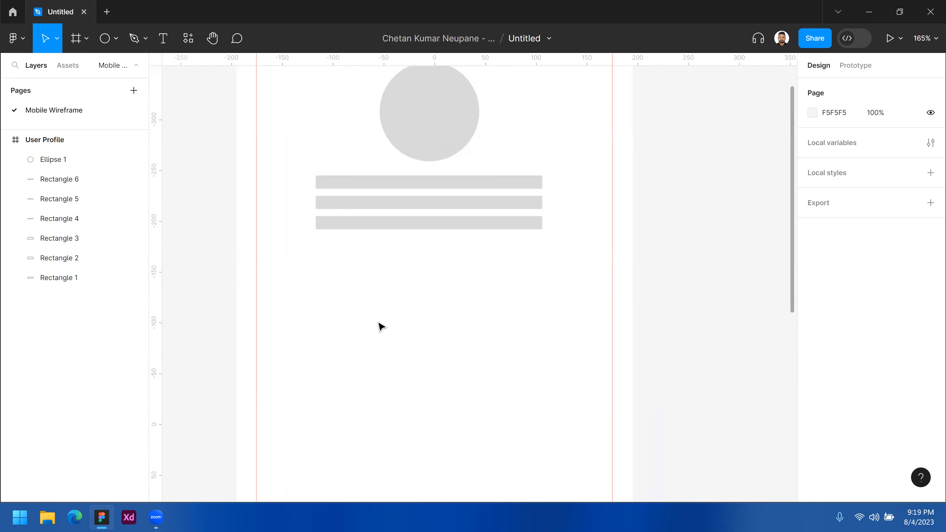
ctrl+alt+click(450, 280)
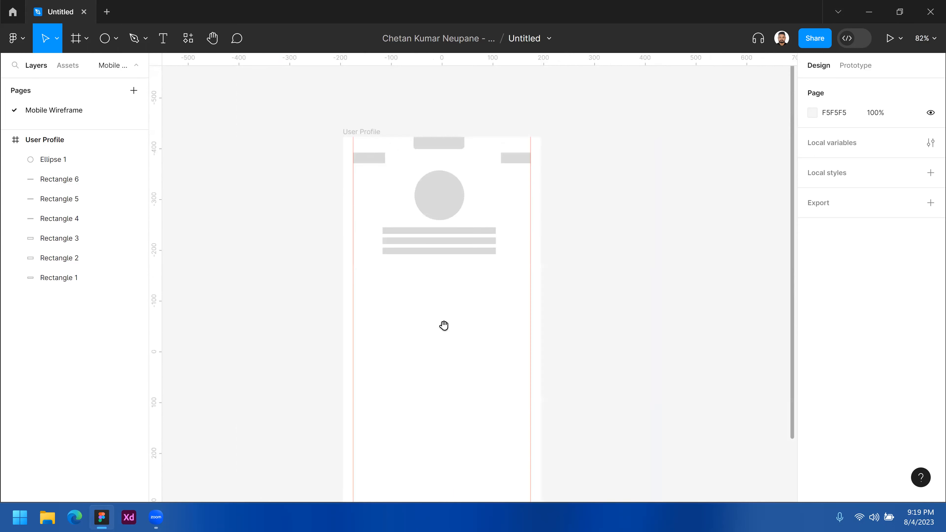
scroll(393, 304, down, 2)
scroll(392, 304, right, 2)
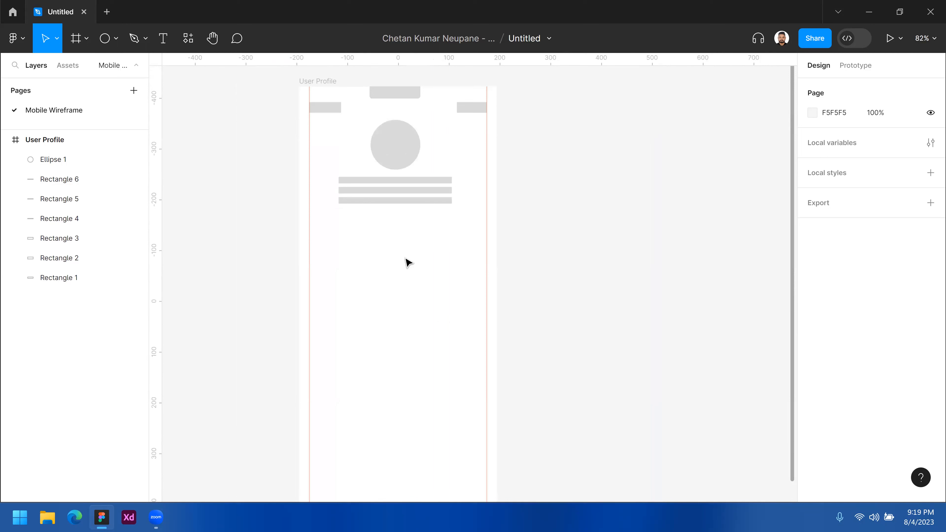
click(116, 38)
click(83, 68)
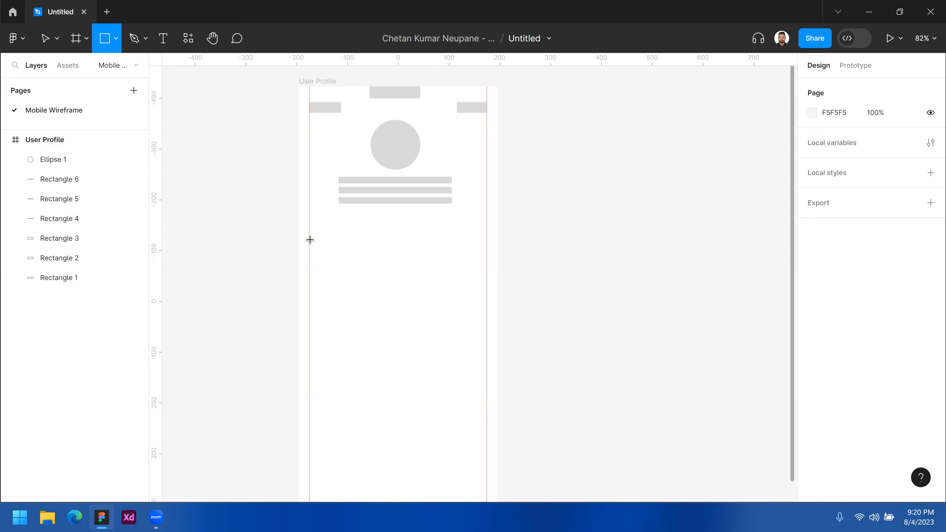
mouse_move(310, 239)
mouse_down()
mouse_move(373, 272)
mouse_move(392, 254)
mouse_move(401, 257)
mouse_up()
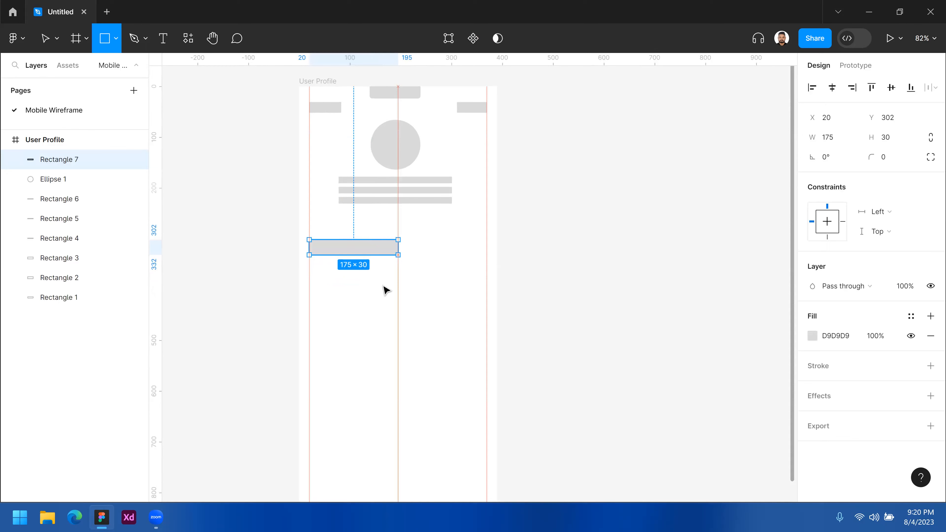
- Move the heading rectangle slightly upward and draw a card about 193 × 101 below it at X 20, Y 342
click(385, 287)
click(385, 274)
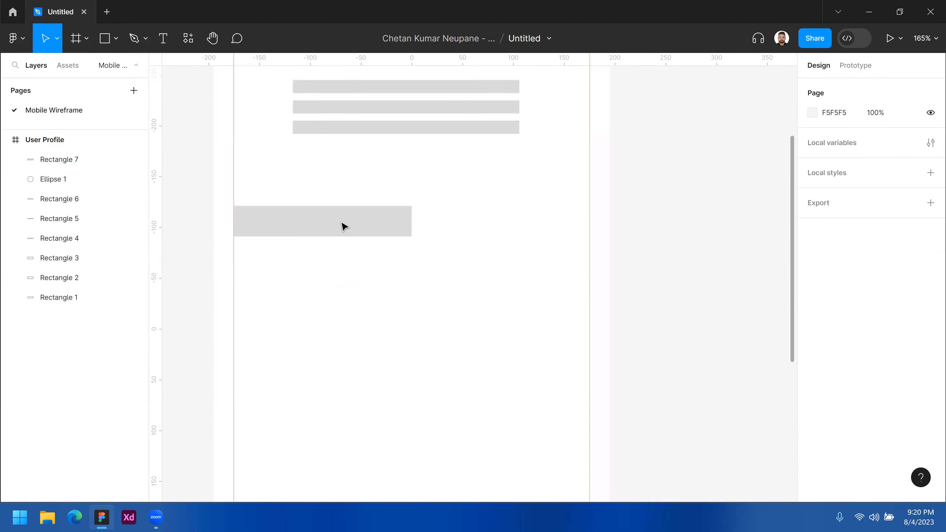
drag(344, 226, 430, 349)
click(421, 386)
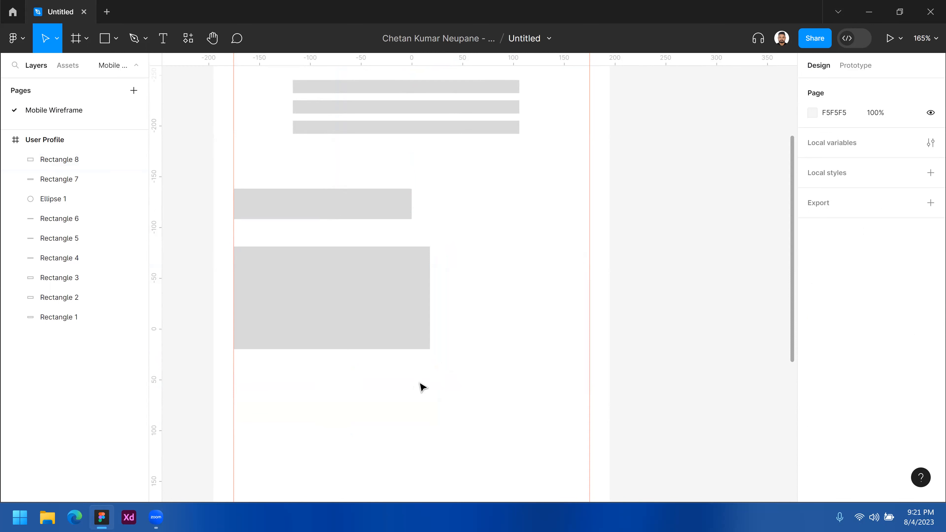
- Move the card to X -106, Y 336 and duplicate it twice across the frame with 11 gaps, the last copy at X 302
click(357, 321)
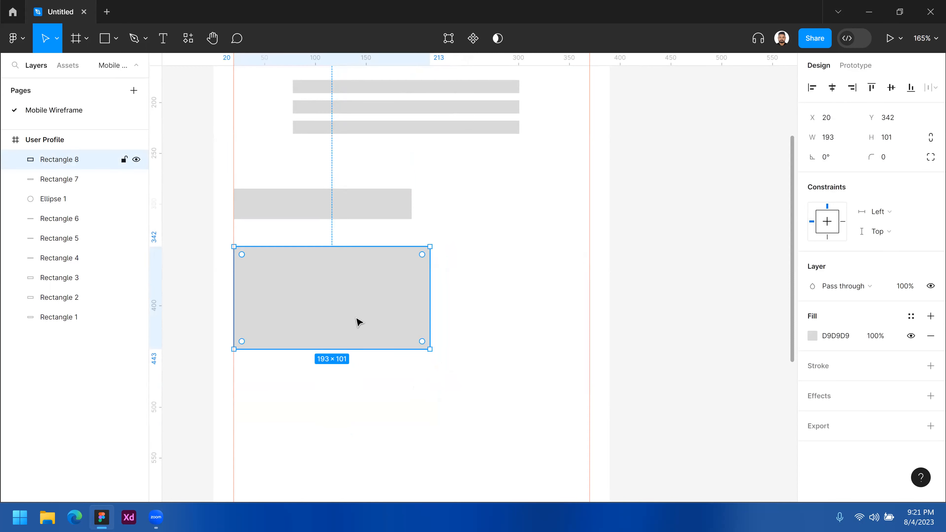
drag(331, 313, 548, 284)
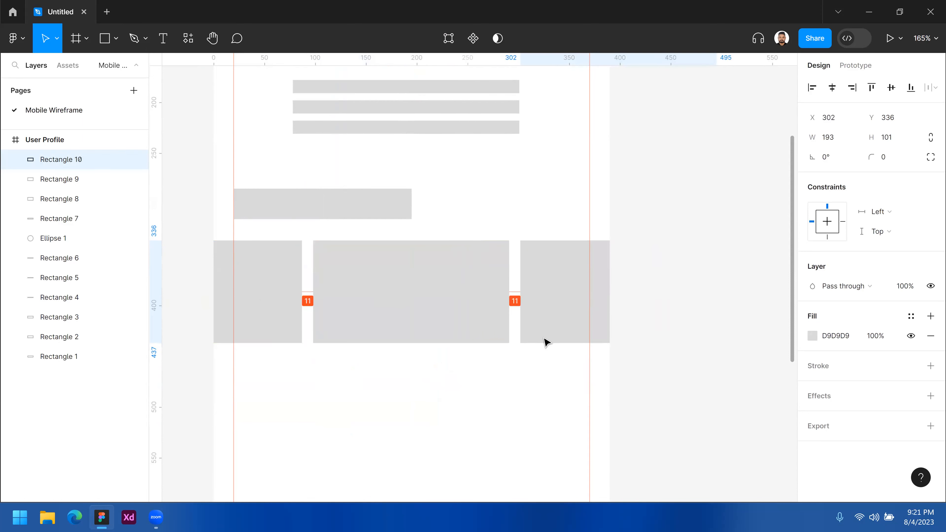
click(521, 376)
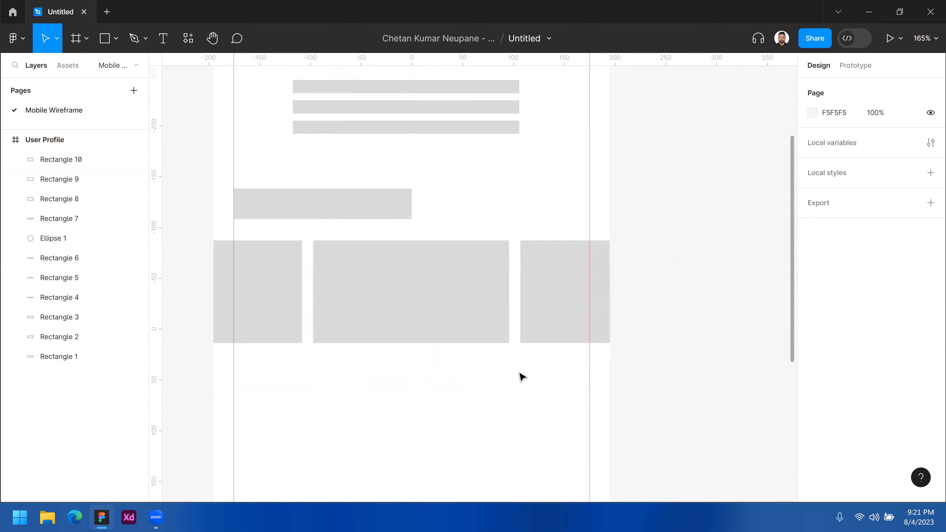
drag(544, 366, 276, 294)
click(399, 416)
click(542, 380)
drag(540, 371, 300, 332)
click(303, 347)
click(262, 343)
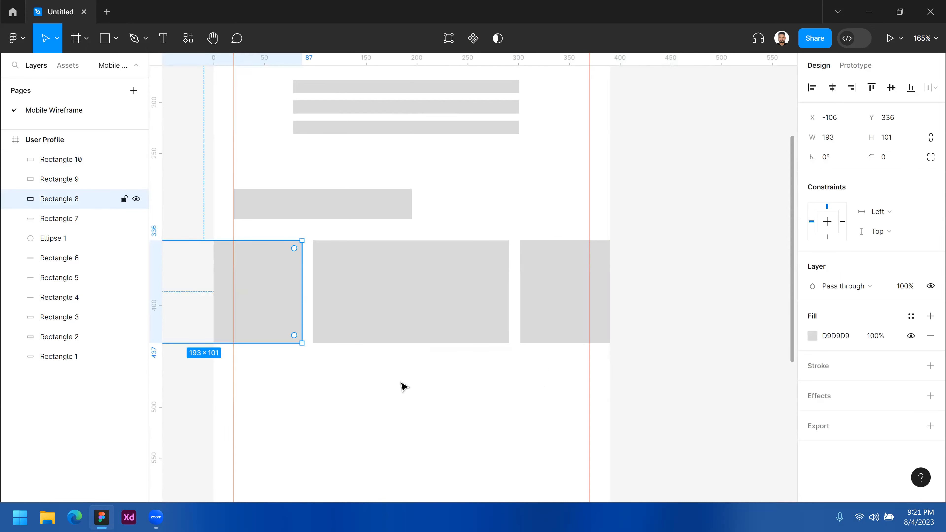
click(405, 374)
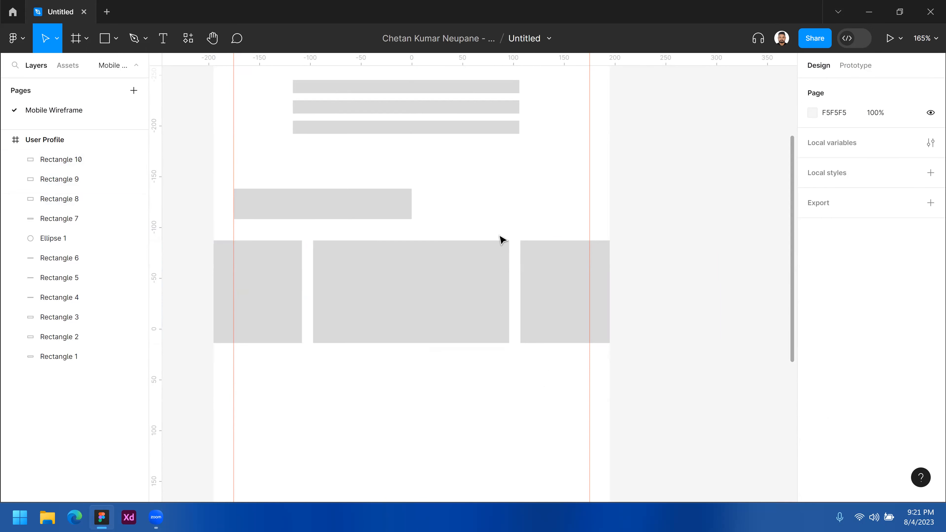
- Duplicate the 175 × 30 heading rectangle below the row of cards at X 20, Y 491
drag(384, 332, 388, 263)
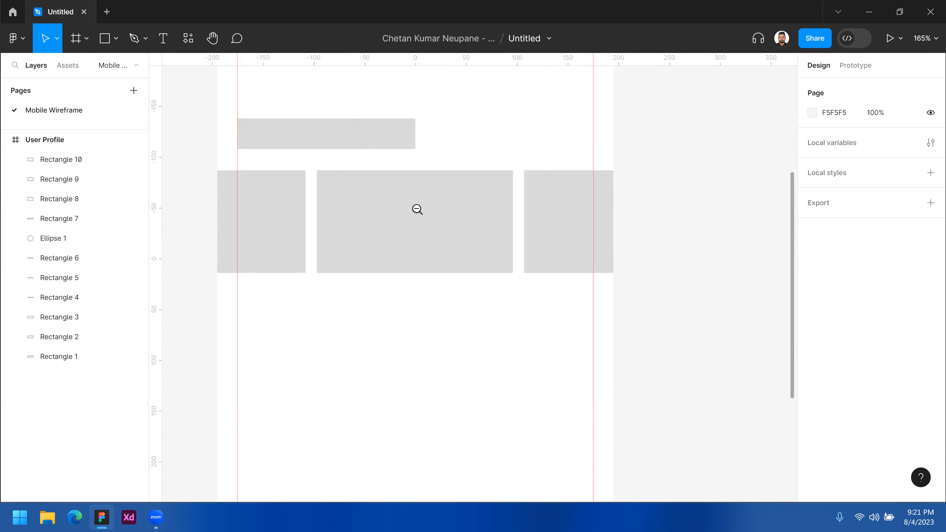
ctrl+alt+click(417, 208)
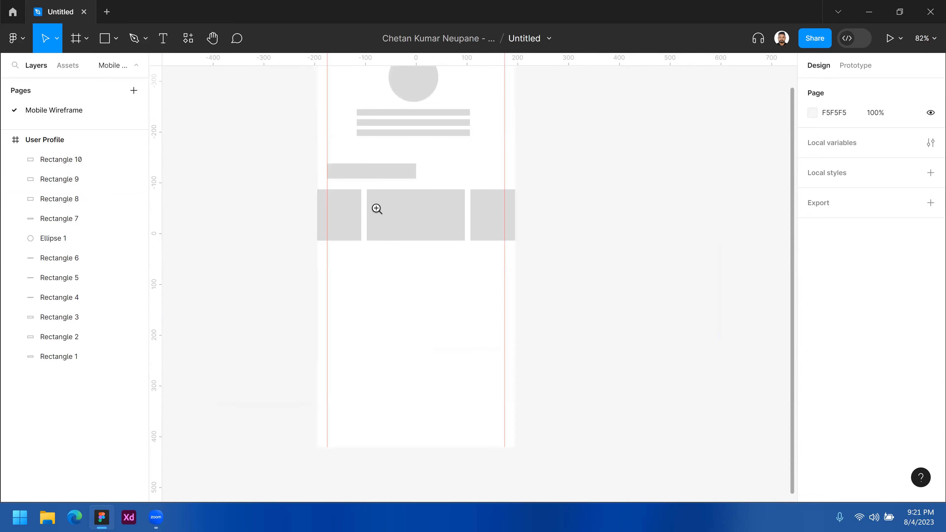
ctrl+click(346, 186)
drag(420, 297, 359, 338)
drag(439, 387, 418, 327)
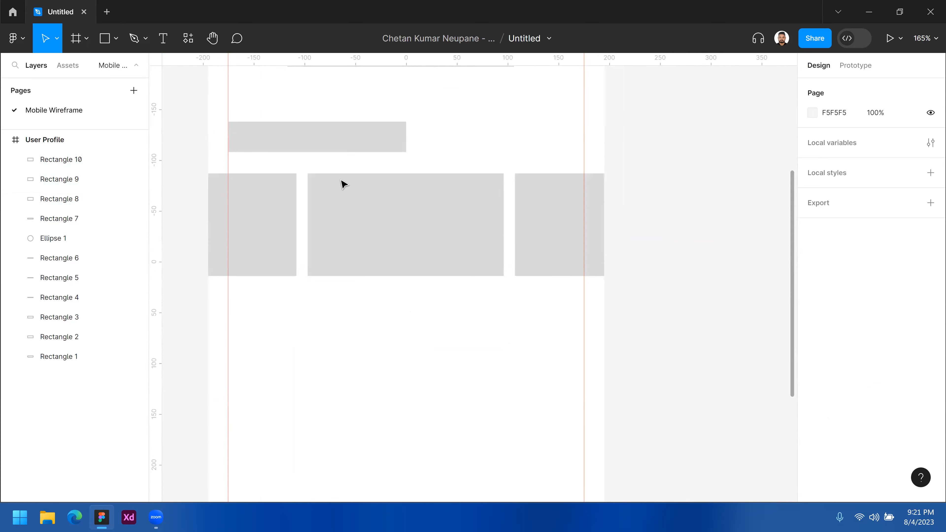
drag(275, 143, 272, 354)
drag(326, 308, 414, 264)
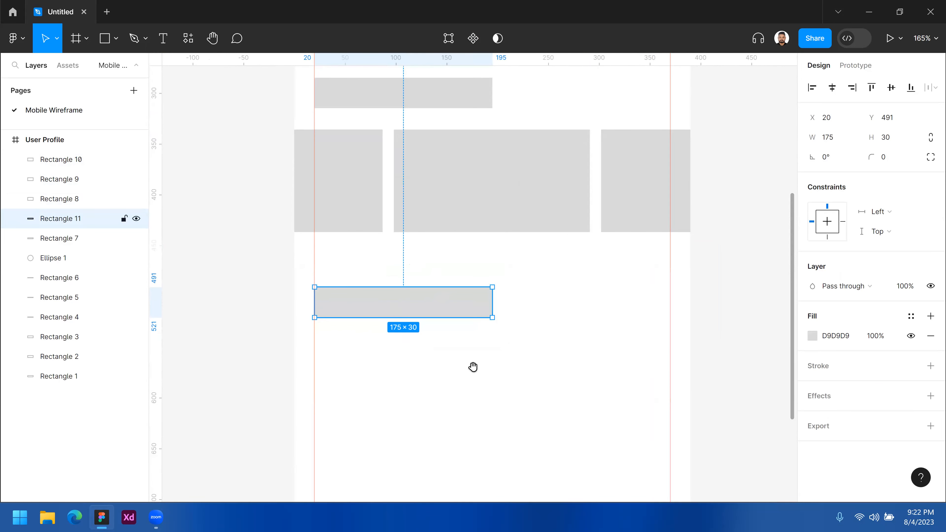
- Duplicate the lower heading rectangle beneath itself and resize the copy to 350 × 63 at X 20, Y 541, spanning both guides
scroll(451, 312, down, 5)
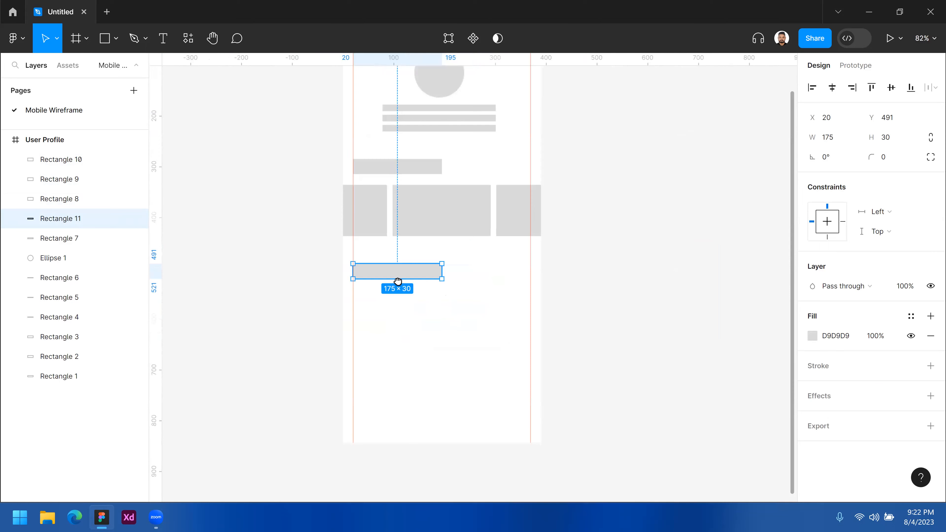
scroll(415, 315, up, 5)
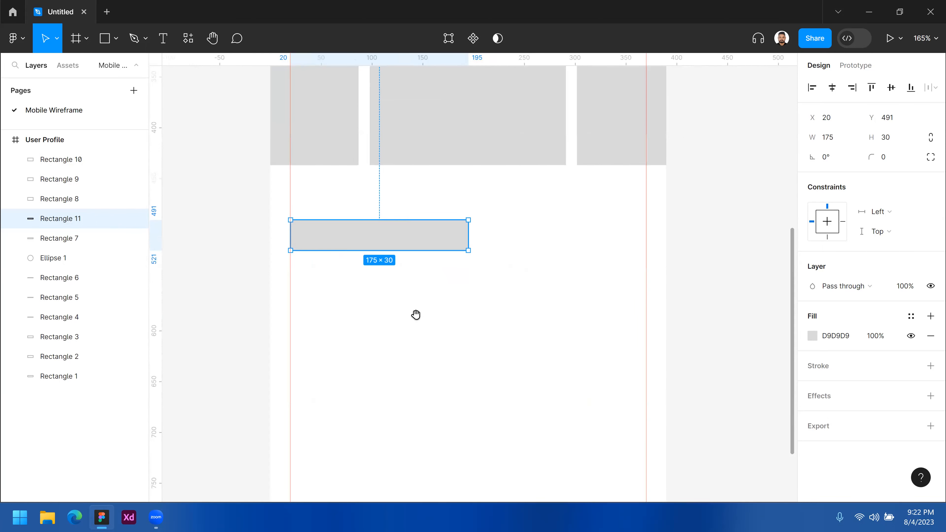
scroll(405, 291, down, 1)
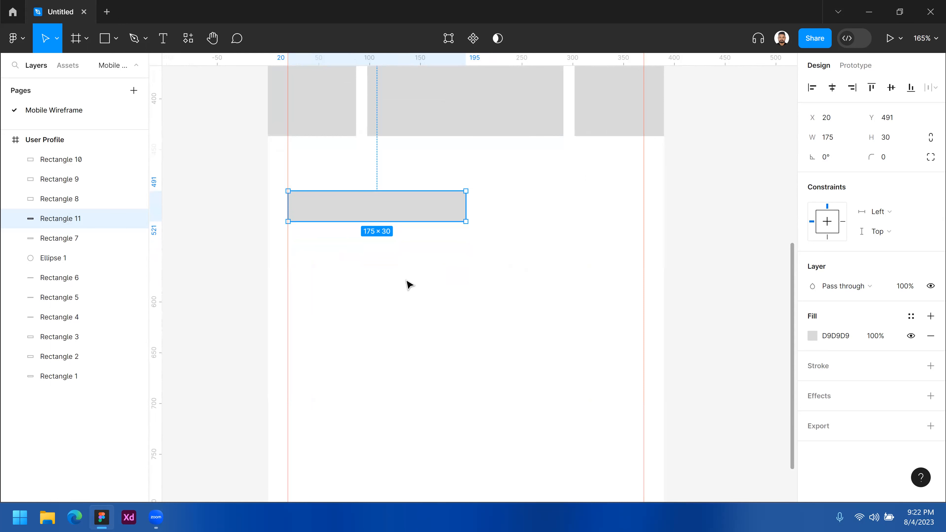
key(ctrl+d)
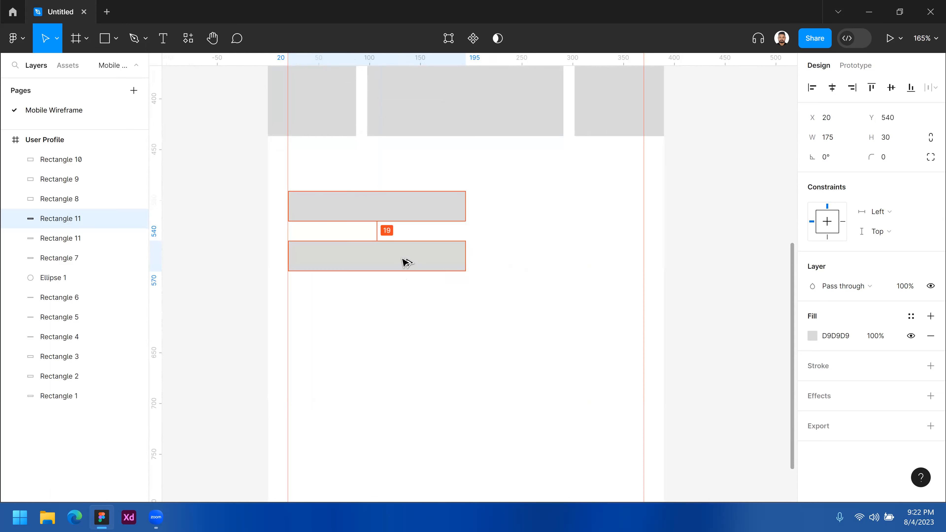
drag(465, 272, 641, 315)
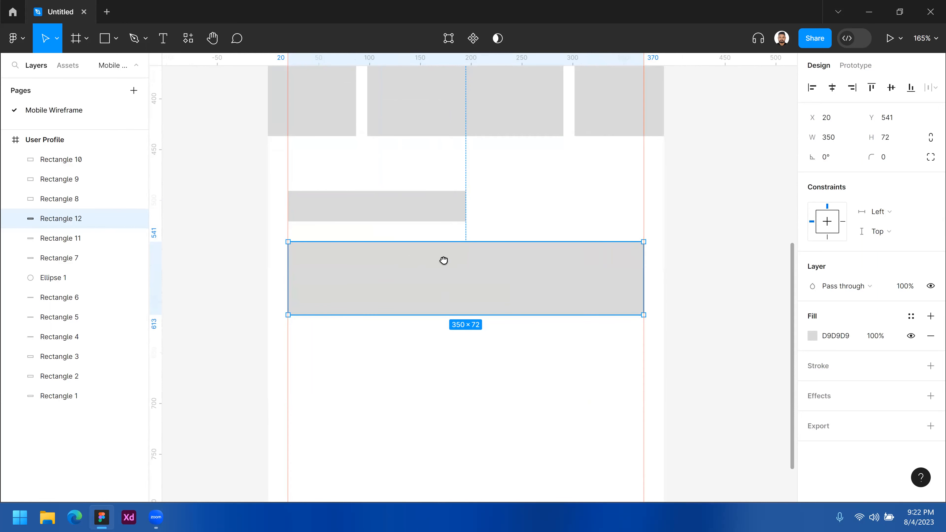
scroll(444, 260, down, 2)
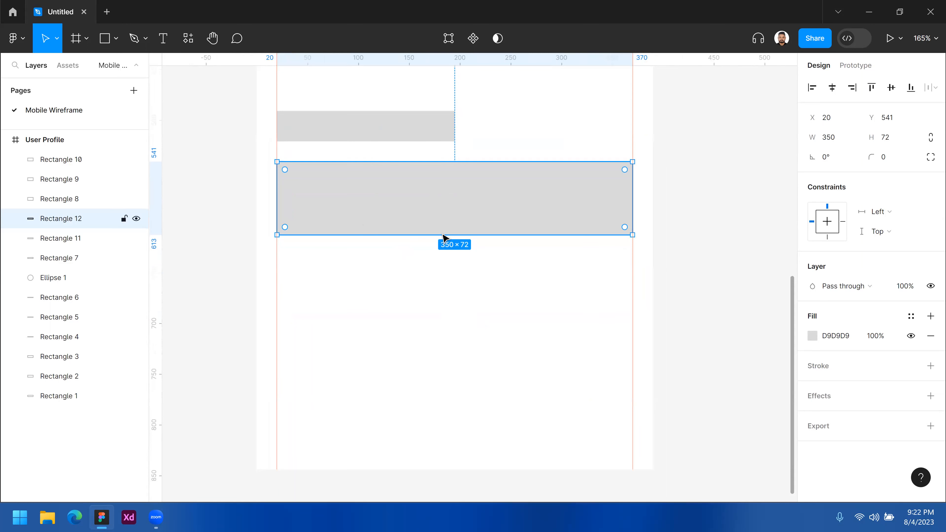
drag(442, 233, 442, 225)
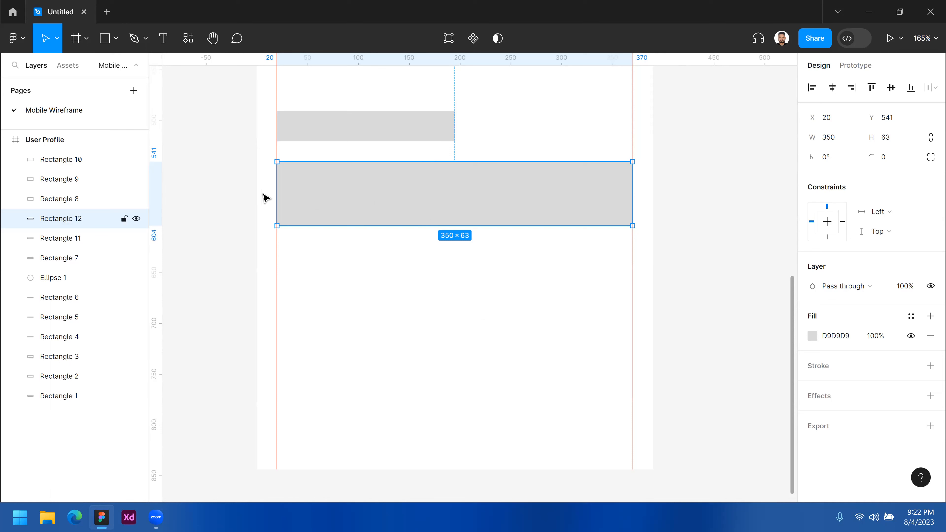
- Draw a horizontal line about 193 wide at X 32 inside the wide rectangle and duplicate it twice downward, the last at Y 574
click(115, 38)
click(77, 85)
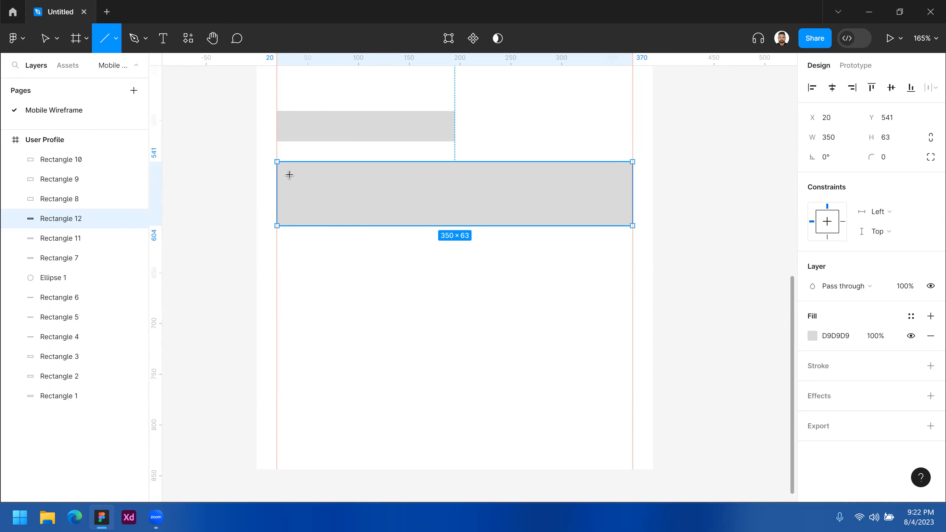
mouse_move(289, 174)
mouse_down()
mouse_move(485, 174)
mouse_move(449, 183)
mouse_move(453, 201)
mouse_up()
key(Down)
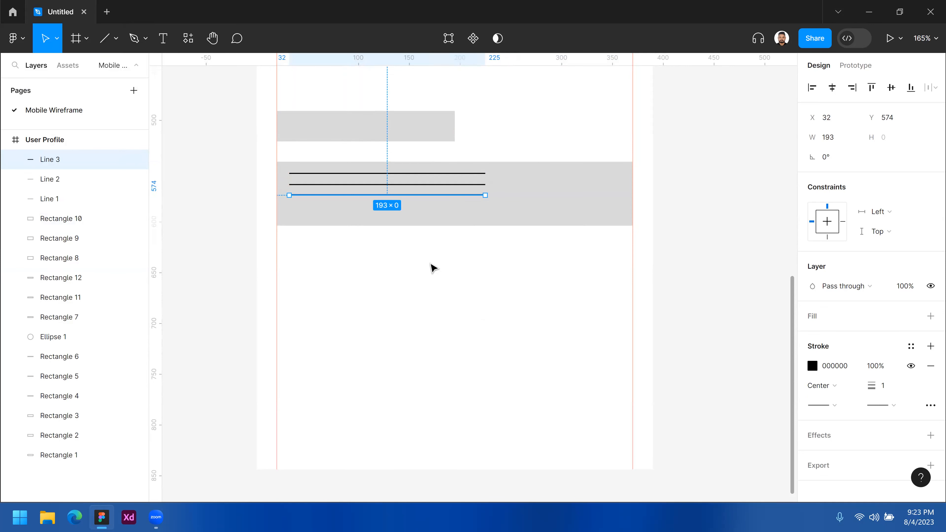
- Duplicate the lowest line in the wide rectangle downward to Y 584 as a fourth line
shift+click(447, 183)
shift+click(448, 174)
click(463, 234)
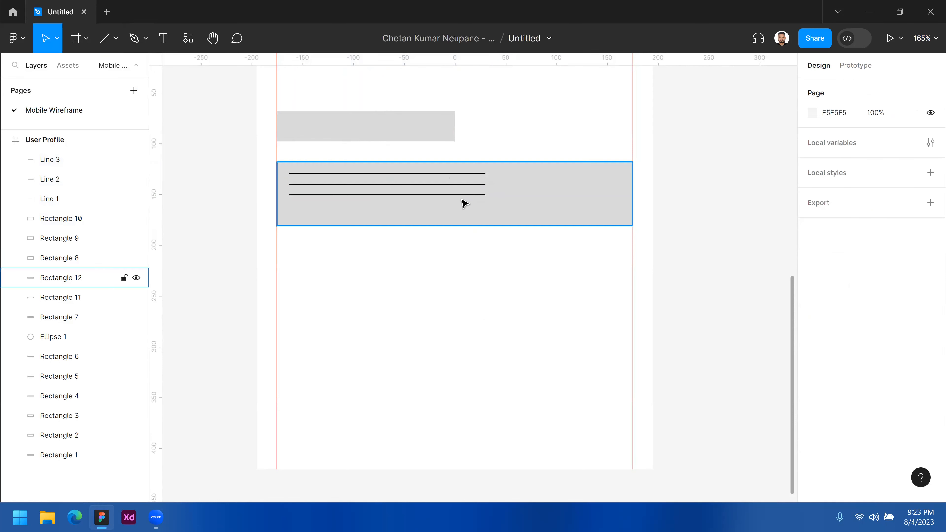
drag(463, 195, 463, 205)
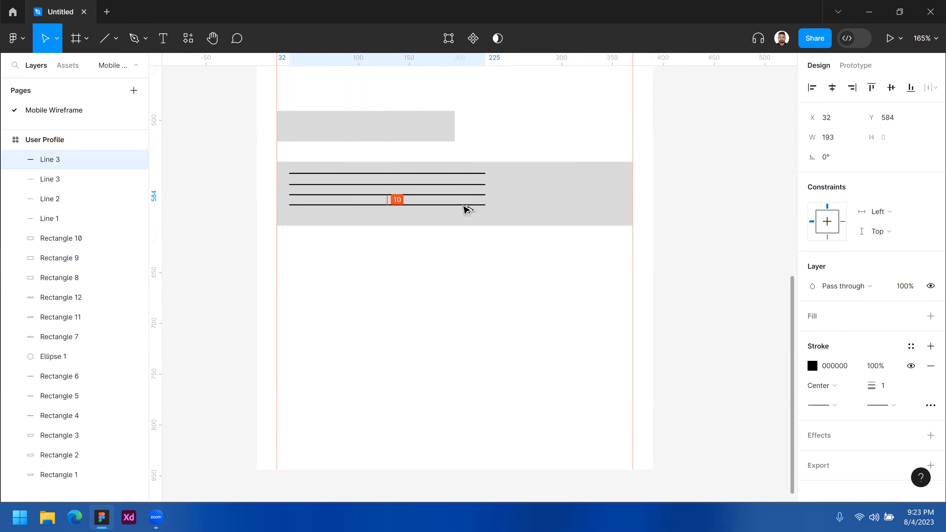
- Select all four lines together and centre them vertically within the wide rectangle
shift+click(465, 193)
shift+click(466, 184)
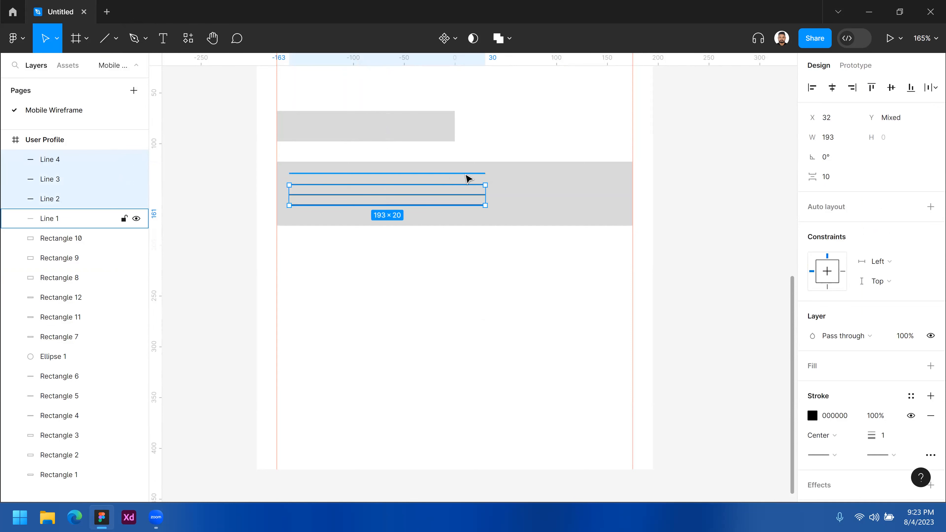
shift+click(468, 178)
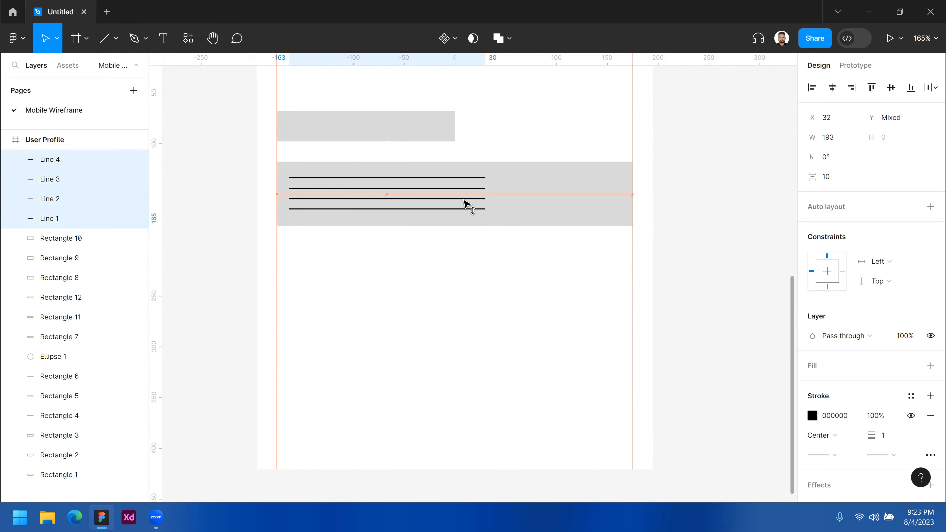
click(462, 266)
click(541, 202)
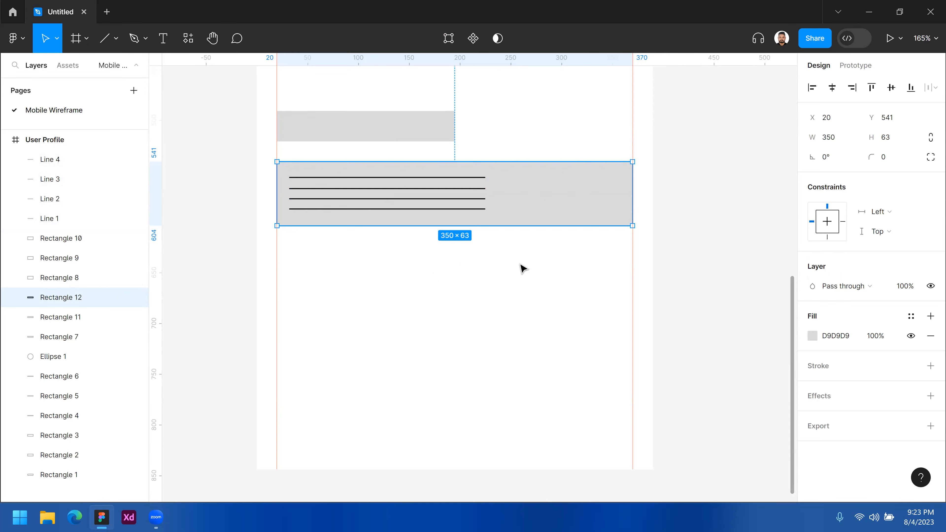
click(502, 306)
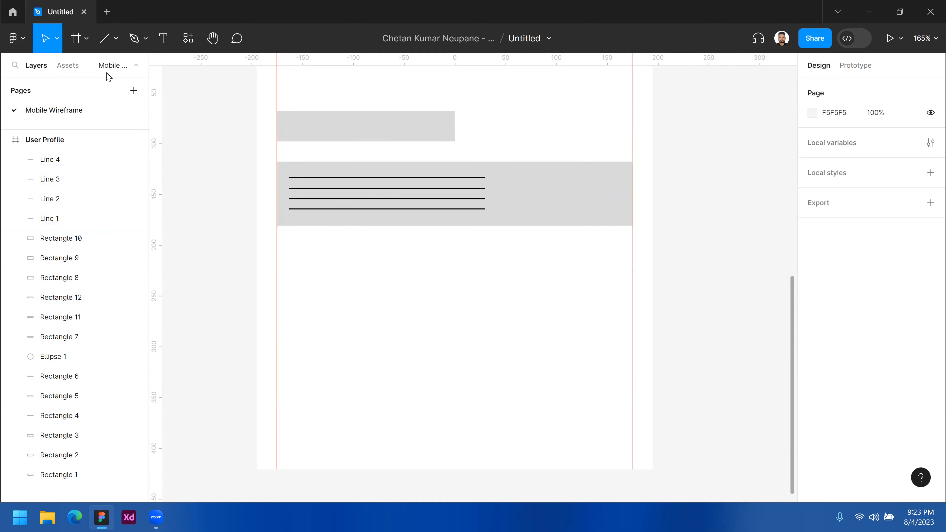
- Draw a 103 × 31 rectangle at X 256, Y 553 beside the lines inside the wide rectangle
click(117, 39)
key(r)
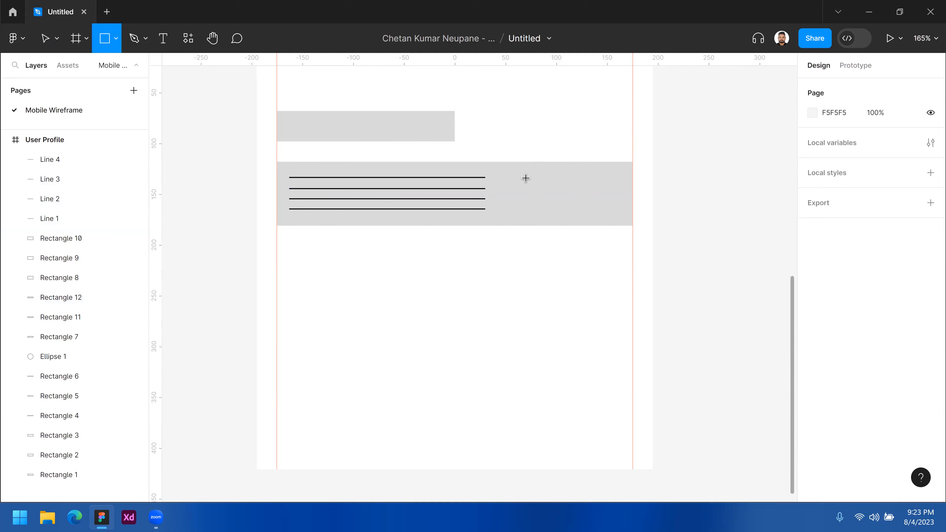
drag(516, 173, 621, 206)
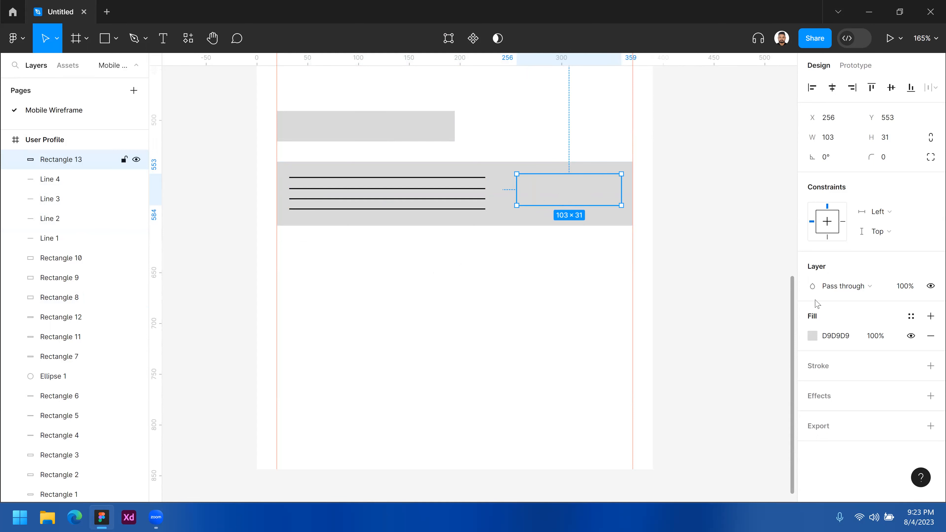
- Fill the small rectangle with A8A7A7 and centre it vertically in the wide rectangle at Y 557
click(813, 335)
drag(656, 238, 548, 283)
click(549, 283)
drag(588, 191, 581, 194)
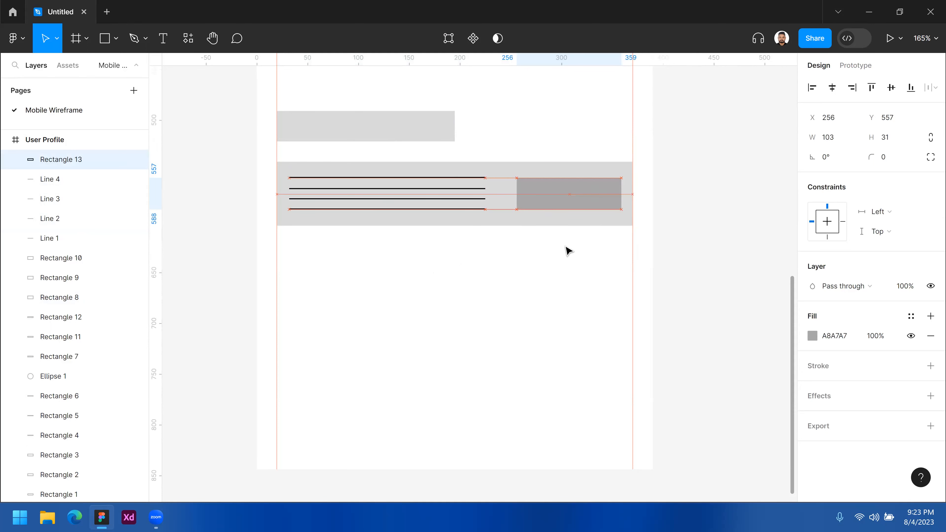
click(565, 266)
- Select the wide rectangle with its lines and small rectangle and duplicate the set twice downward with gaps of about 10
drag(605, 256, 275, 160)
drag(563, 206, 569, 338)
drag(490, 299, 490, 299)
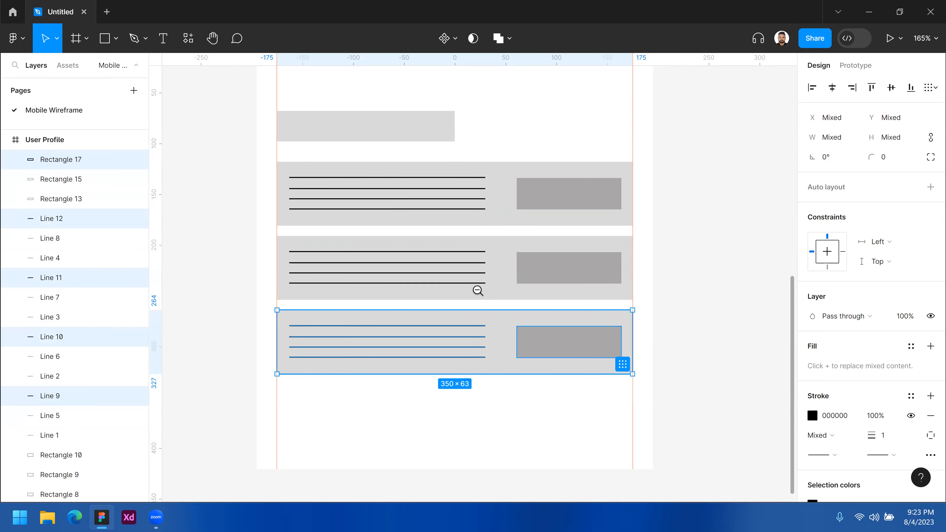
- Look over the whole User Profile wireframe, from the header shapes down to the three list rows
scroll(475, 289, down, 5)
scroll(454, 298, up, 6)
drag(441, 216, 460, 228)
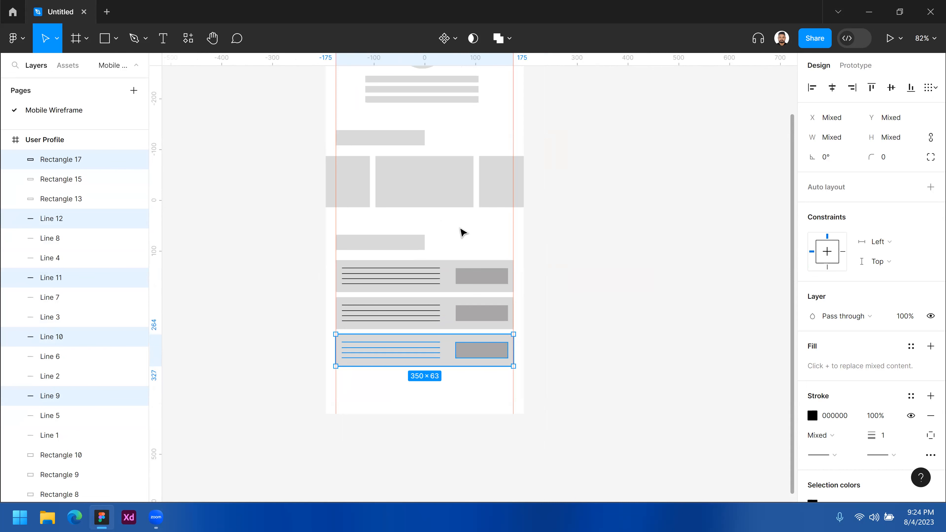
drag(472, 229, 496, 194)
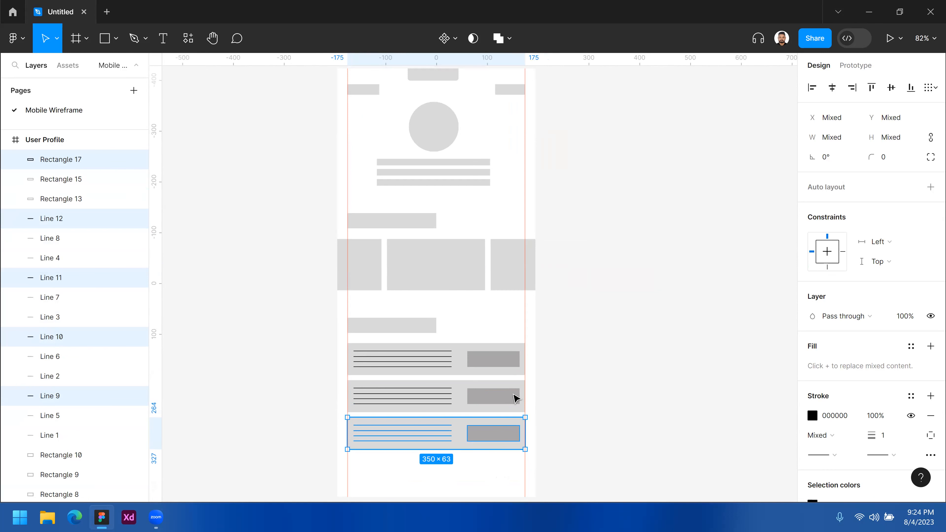
mouse_move(490, 114)
mouse_down()
mouse_move(502, 168)
mouse_move(489, 119)
mouse_up()
ctrl+alt+click(486, 154)
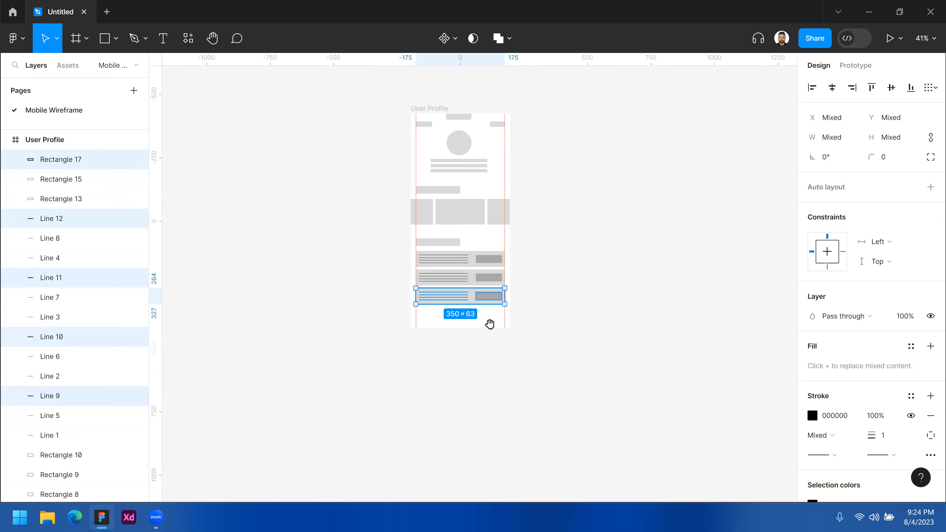
click(489, 324)
- Draw a full-width 390 × 57 rectangle at X 0, Y 787 along the bottom edge of the frame
scroll(437, 332, up, 2)
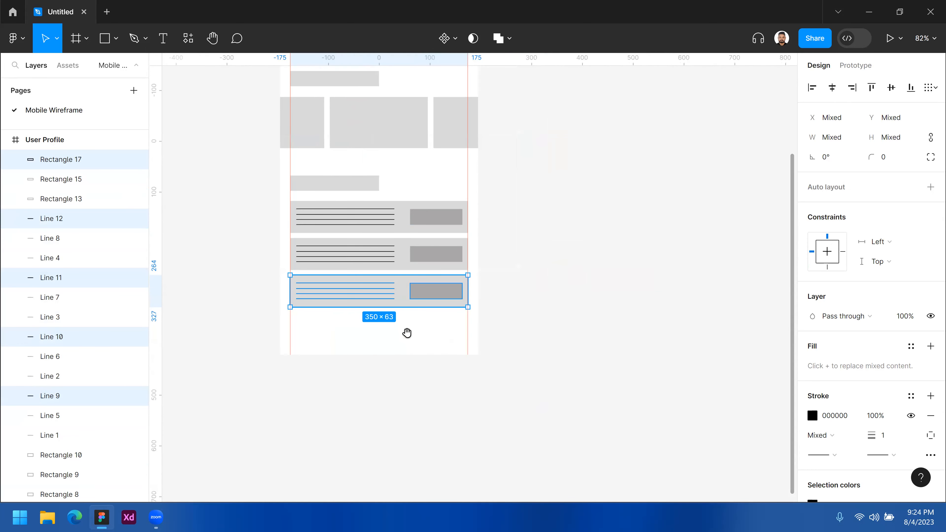
click(407, 332)
drag(408, 333, 481, 323)
click(115, 39)
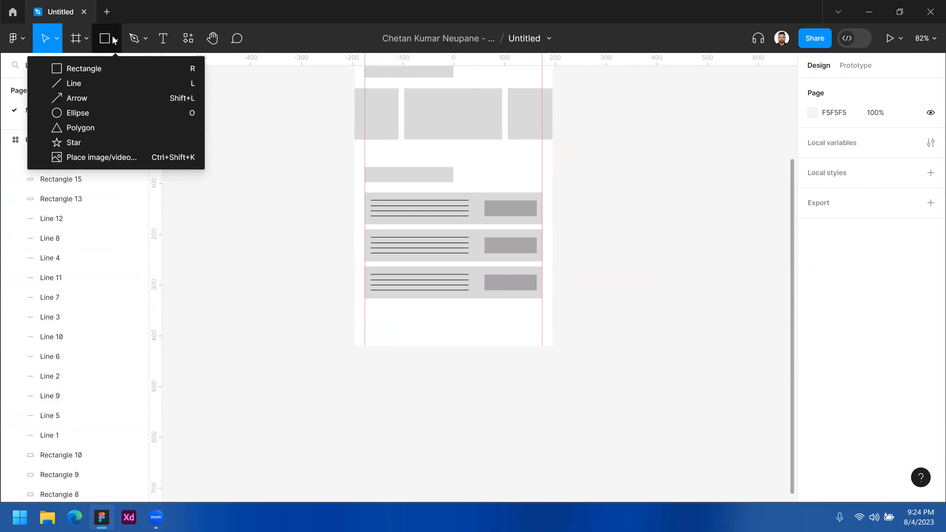
click(73, 69)
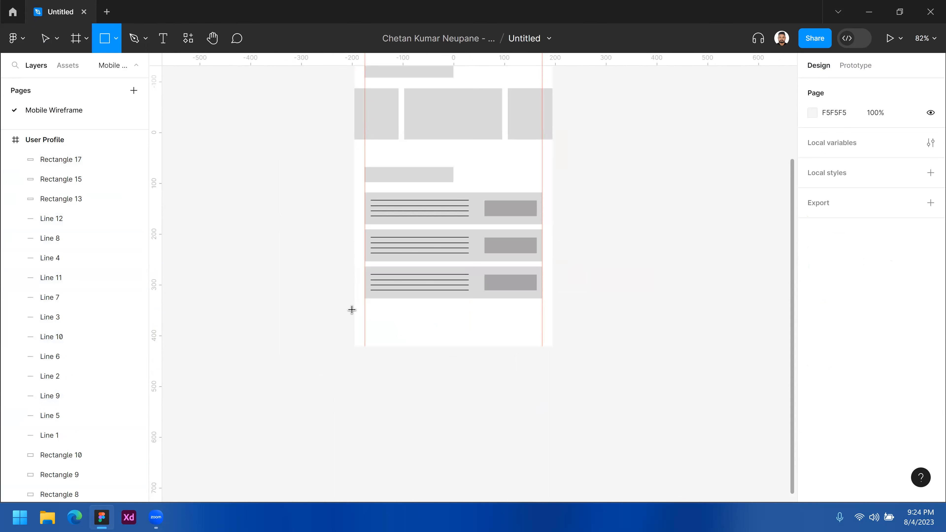
mouse_move(354, 309)
mouse_down()
mouse_move(494, 349)
mouse_move(553, 346)
mouse_up()
drag(453, 311, 453, 317)
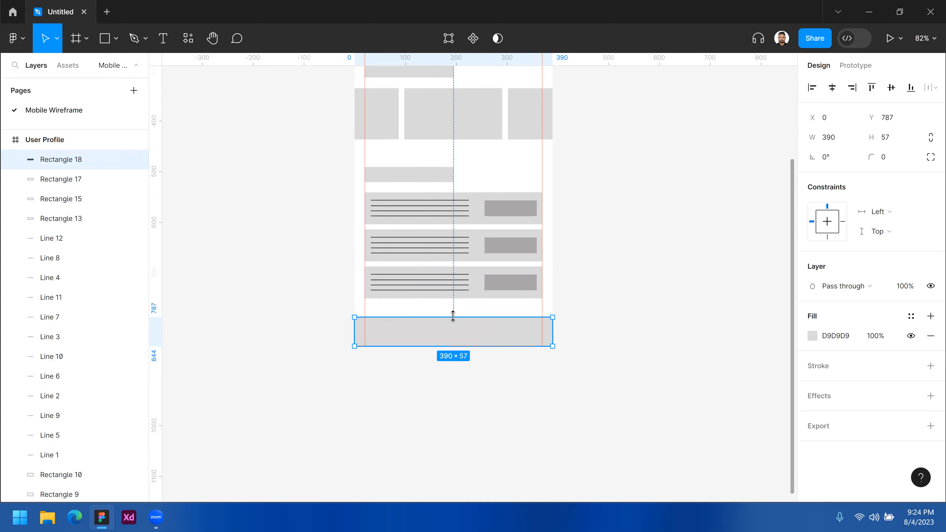
- Draw a 54 × 54 circle at X 305, Y 770 overlapping the upper edge of the bottom bar
ctrl+click(441, 328)
ctrl+click(441, 328)
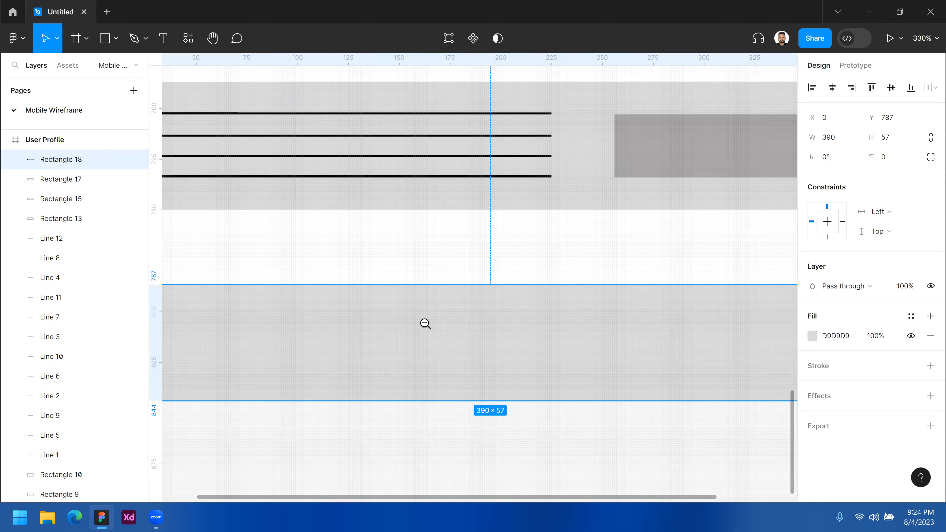
scroll(376, 320, down, 1)
click(354, 282)
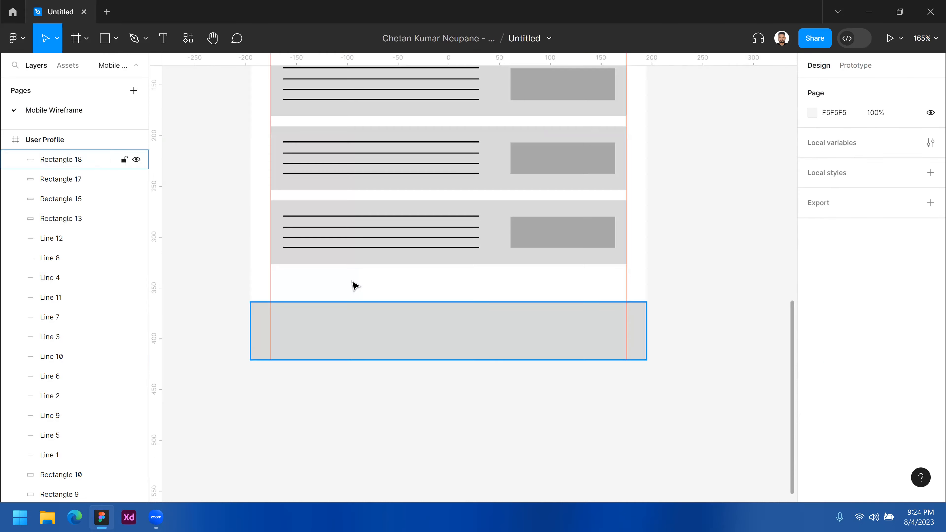
click(115, 39)
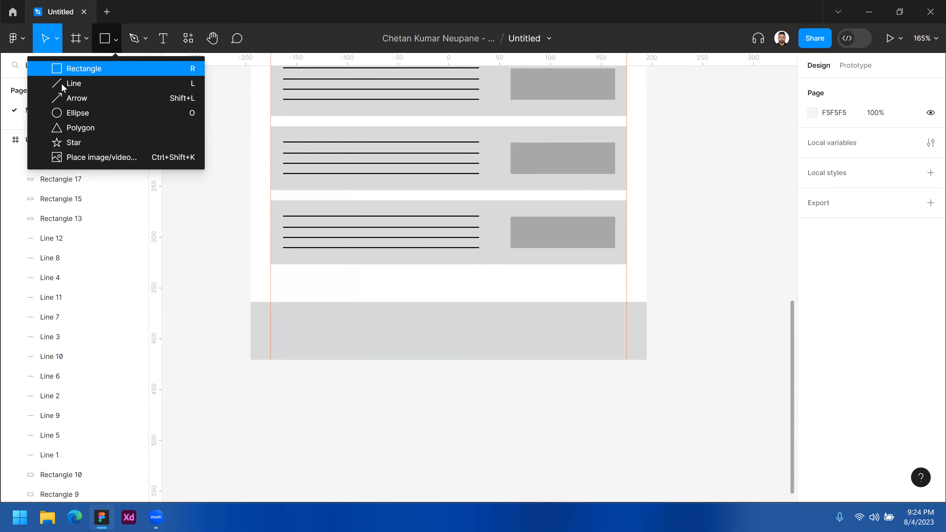
click(82, 111)
mouse_move(455, 322)
mouse_down()
mouse_move(481, 327)
mouse_move(468, 313)
mouse_move(586, 319)
mouse_up()
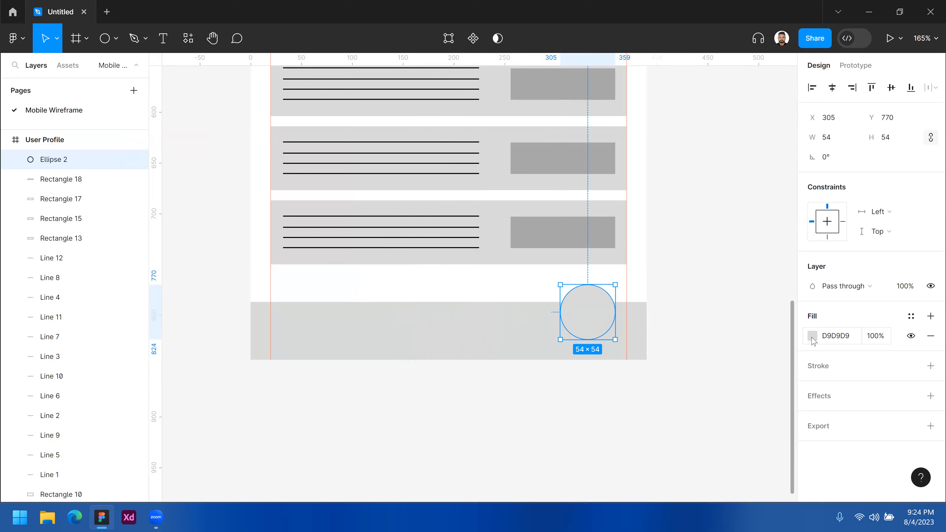
- Fill the circle with 706868 and move it up to Y 760
click(812, 335)
drag(659, 272, 659, 272)
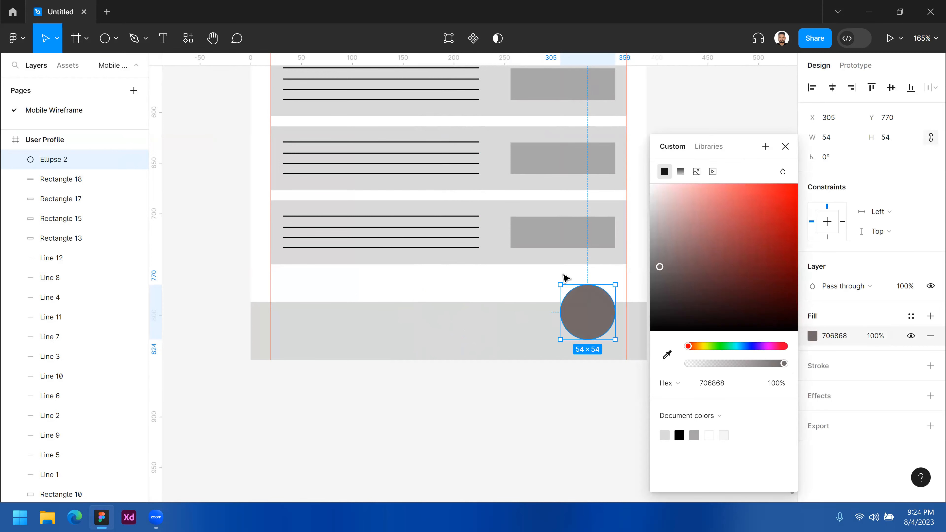
drag(587, 306, 587, 298)
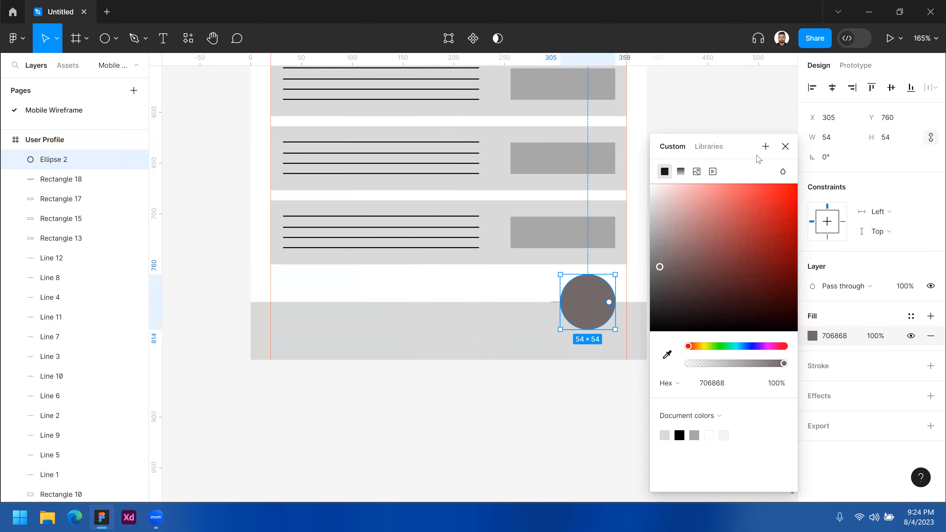
click(785, 146)
- Align the large circle to the right guide at X 316 and add 34 × 34 copies at Y 797, at X 248, 20 and 134
drag(601, 312, 537, 331)
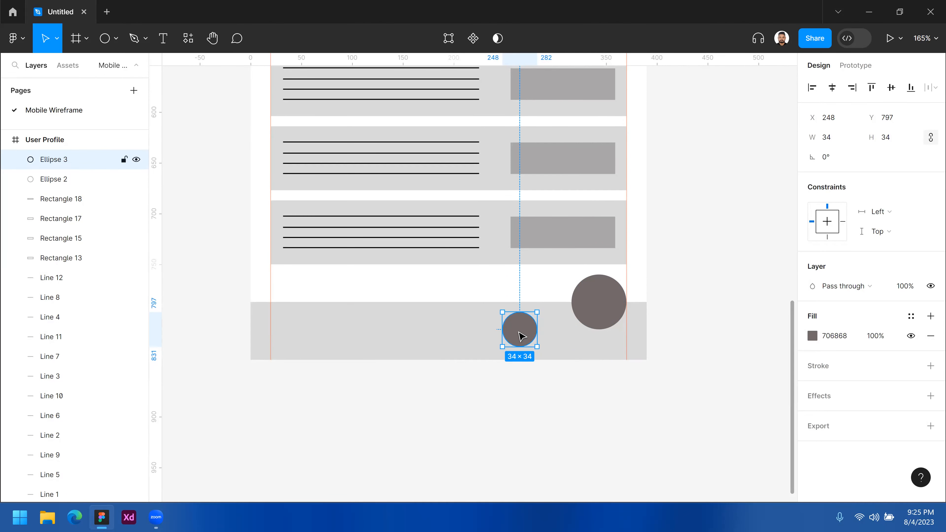
click(601, 302)
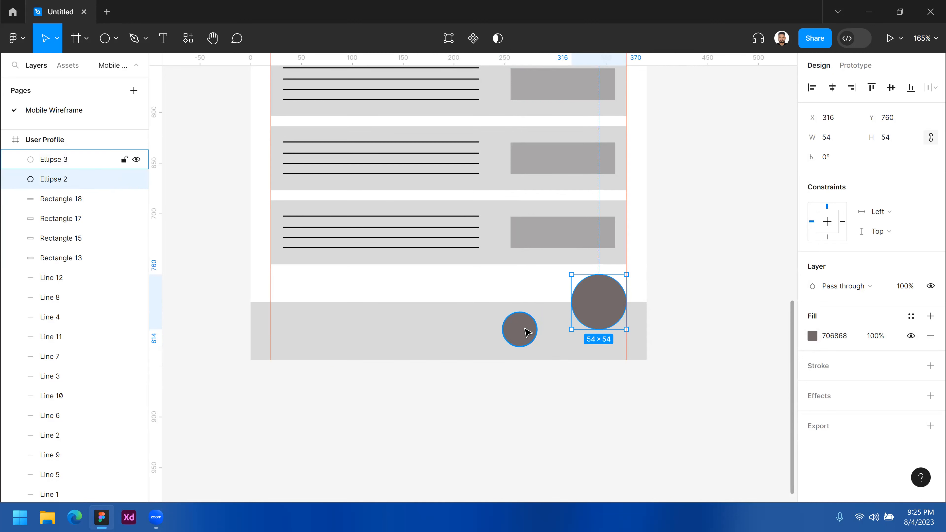
drag(528, 332, 406, 331)
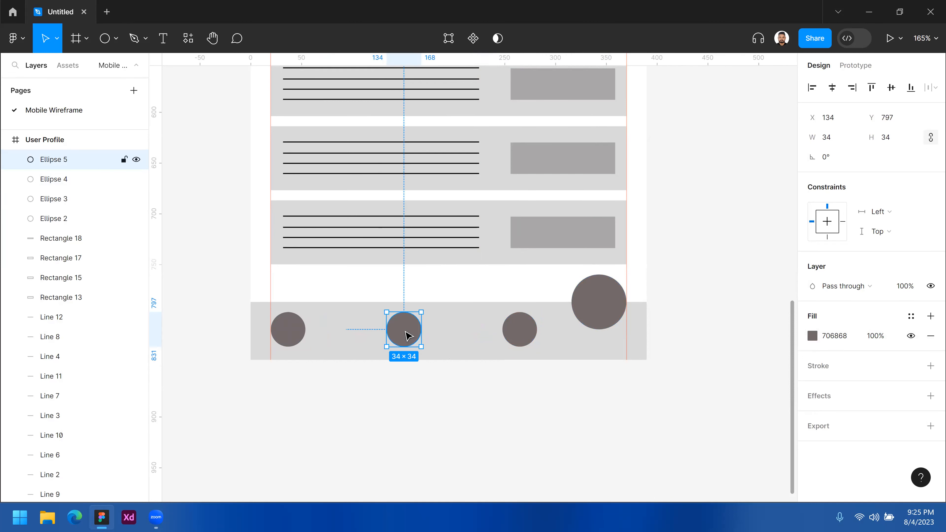
click(294, 335)
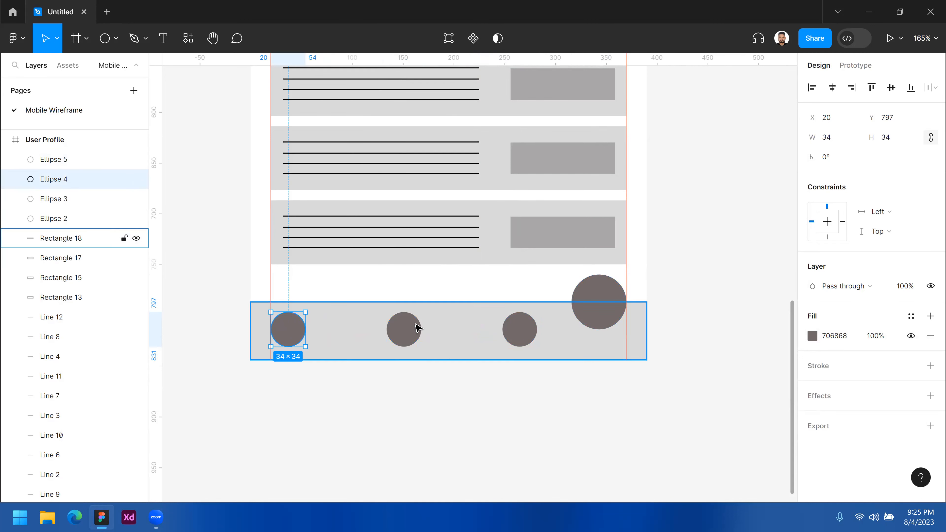
- Adjust the spacing of the small circles in the bottom bar, moving the second to X 111 and the third to X 225
drag(392, 333, 448, 329)
click(522, 329)
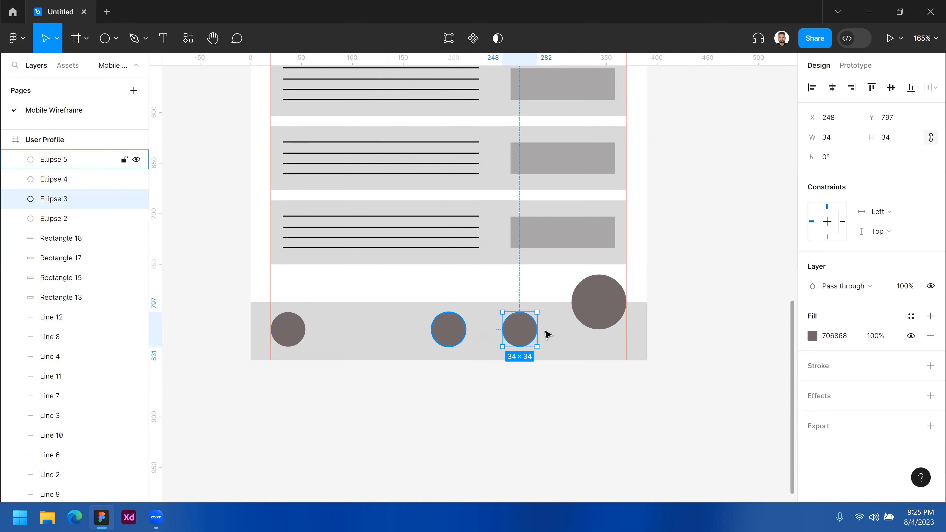
drag(450, 330, 372, 326)
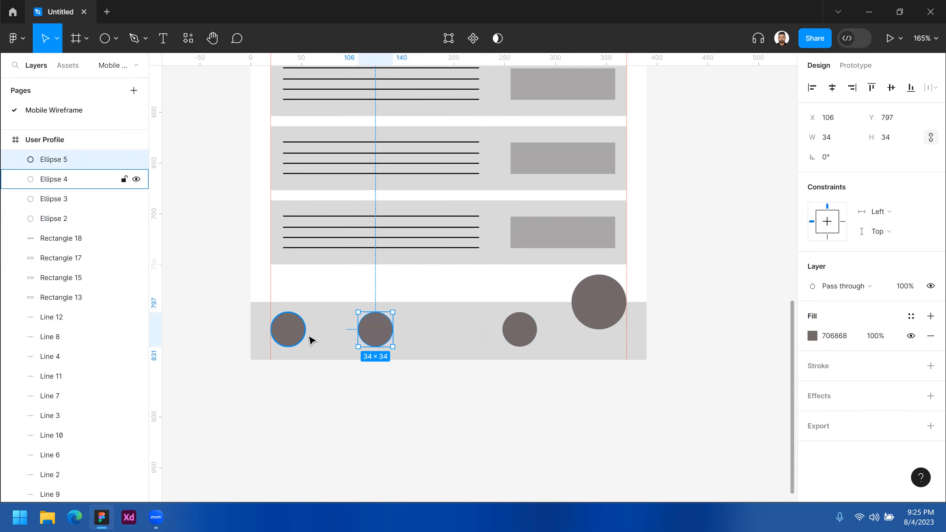
drag(521, 330, 497, 333)
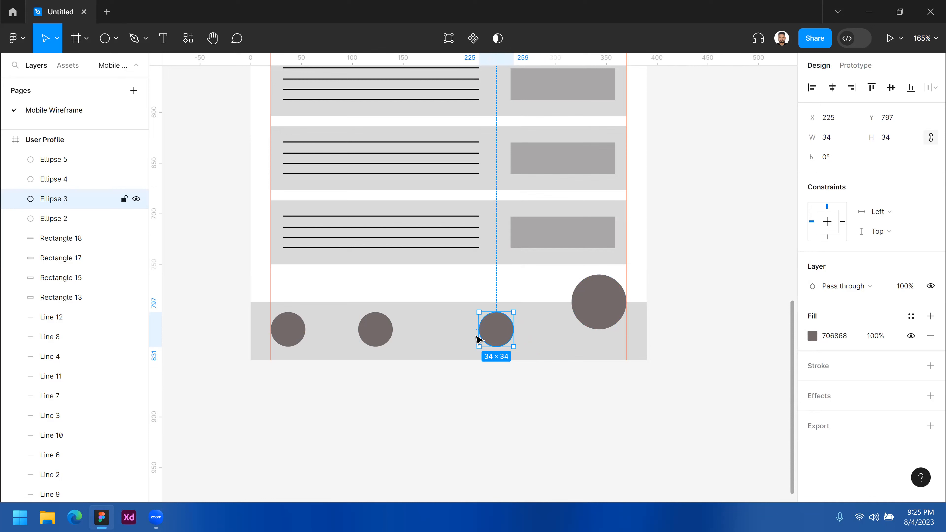
click(379, 332)
drag(379, 332, 383, 333)
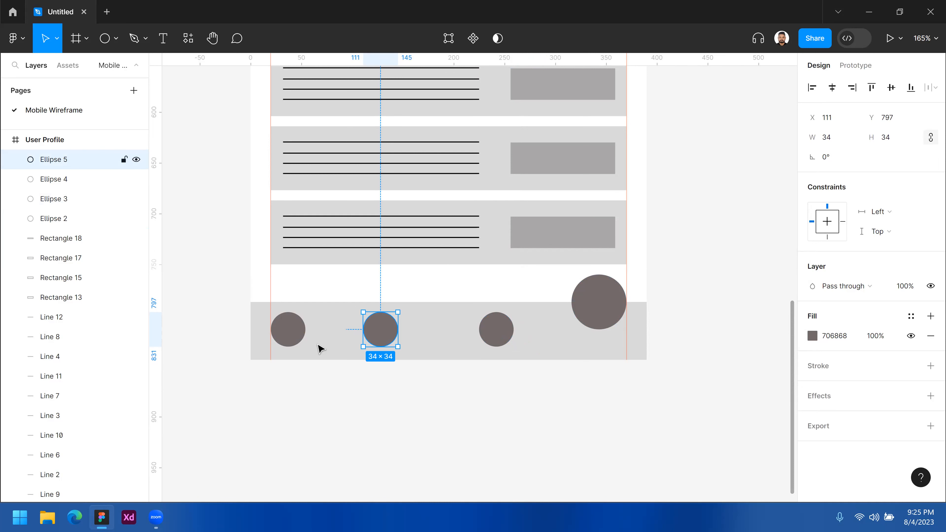
click(294, 333)
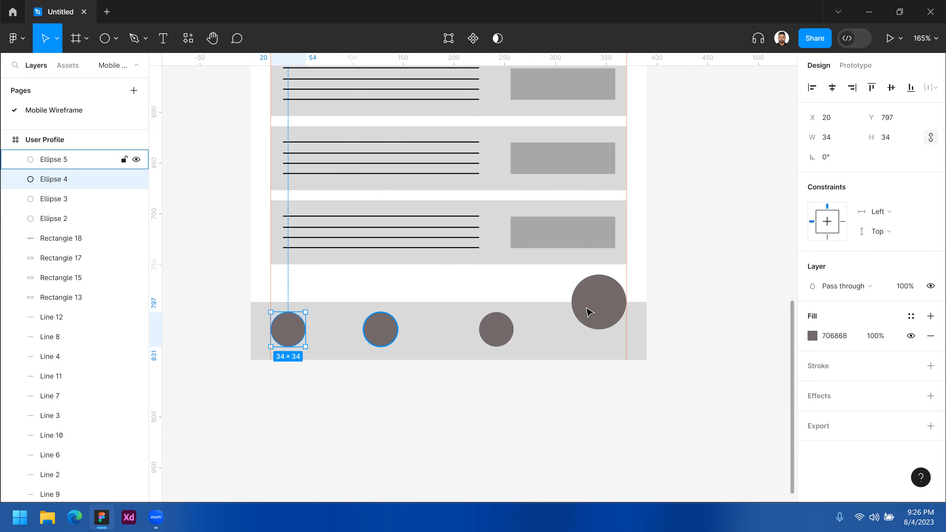
click(598, 292)
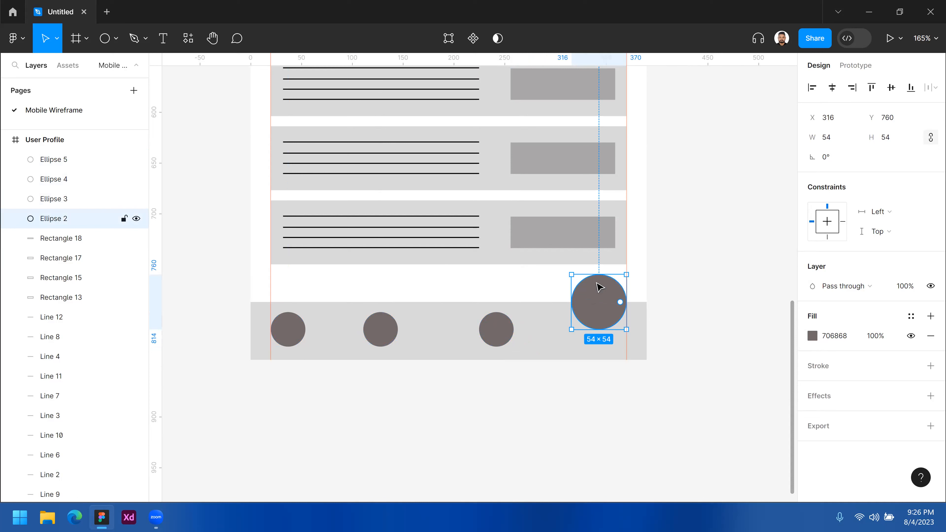
click(381, 337)
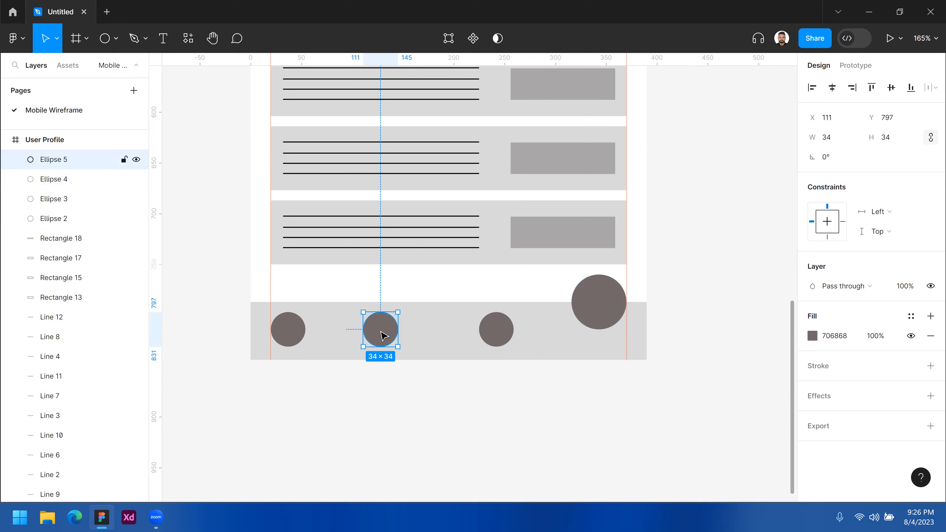
click(446, 290)
key(z)
alt+click(419, 296)
click(420, 295)
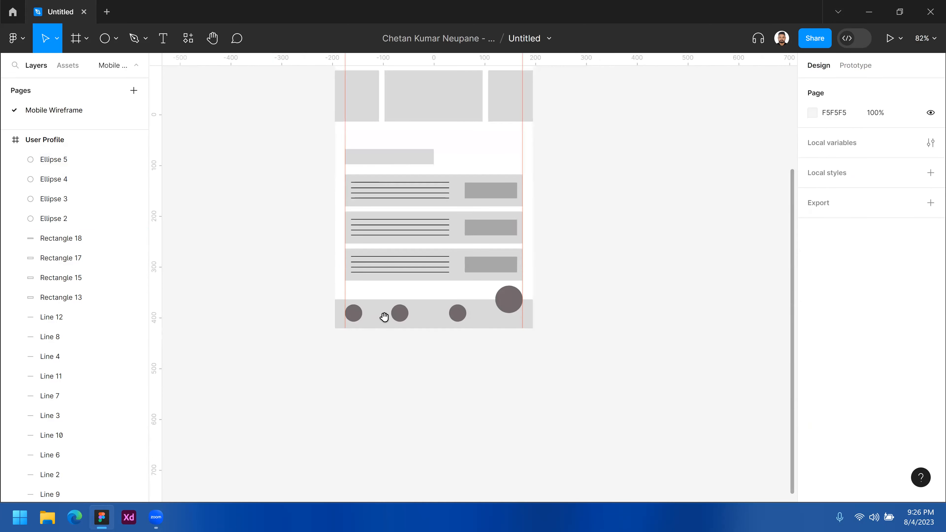
- Distribute the horizontal spacing evenly between the three small circles in the bottom bar
click(281, 332)
shift+click(383, 330)
shift+click(491, 333)
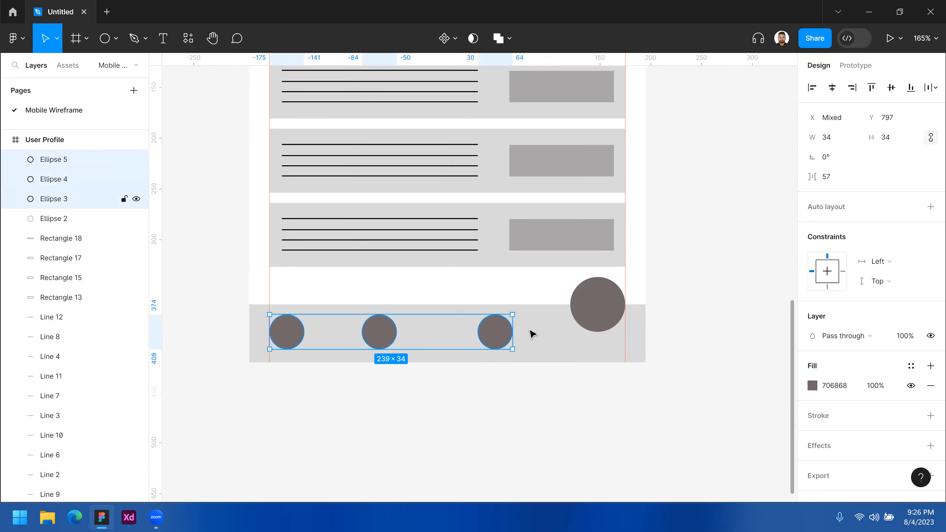
click(931, 88)
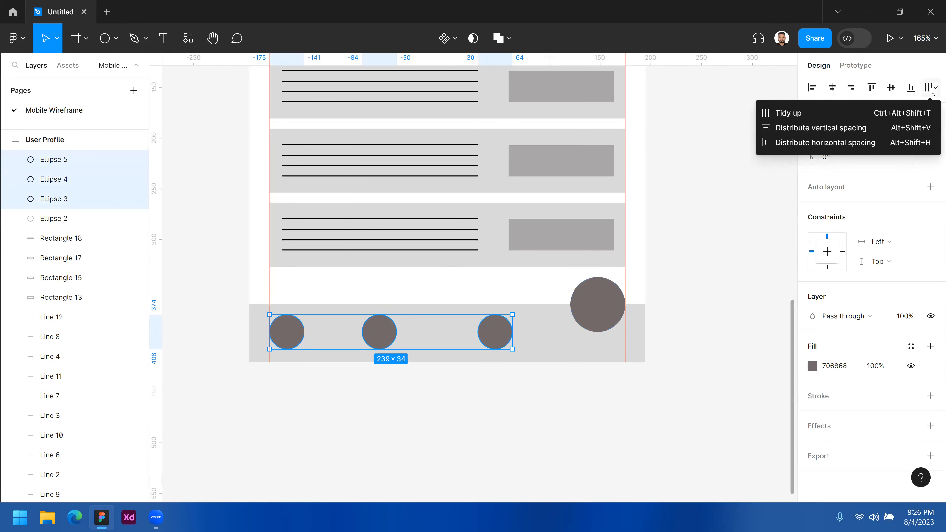
click(777, 143)
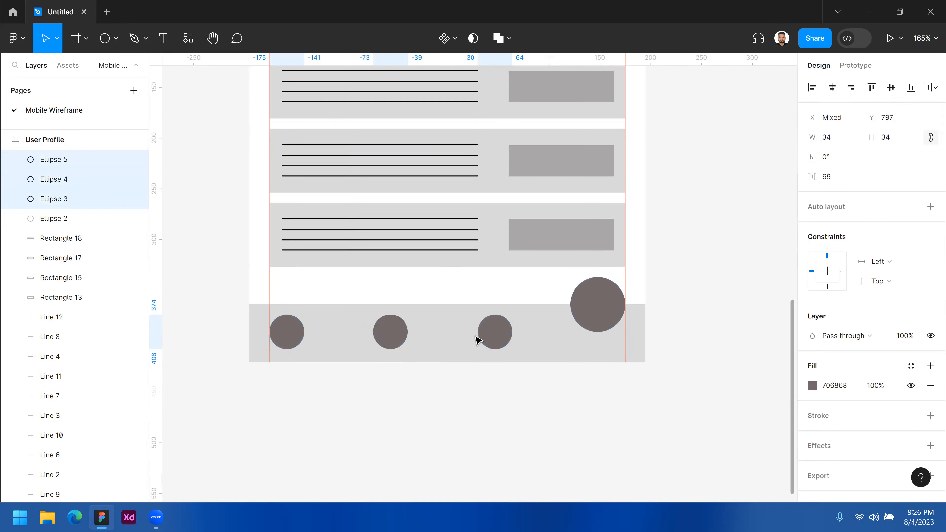
alt+click(417, 406)
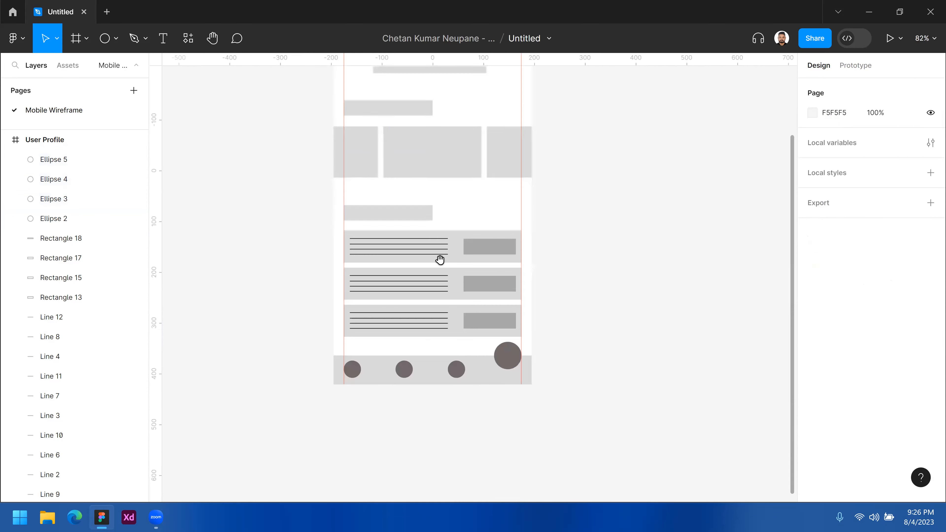
- Review the whole User Profile wireframe, from the bottom bar circles up to the header shapes
scroll(450, 264, up, 5)
alt+click(446, 227)
ctrl+click(446, 228)
drag(443, 336, 392, 283)
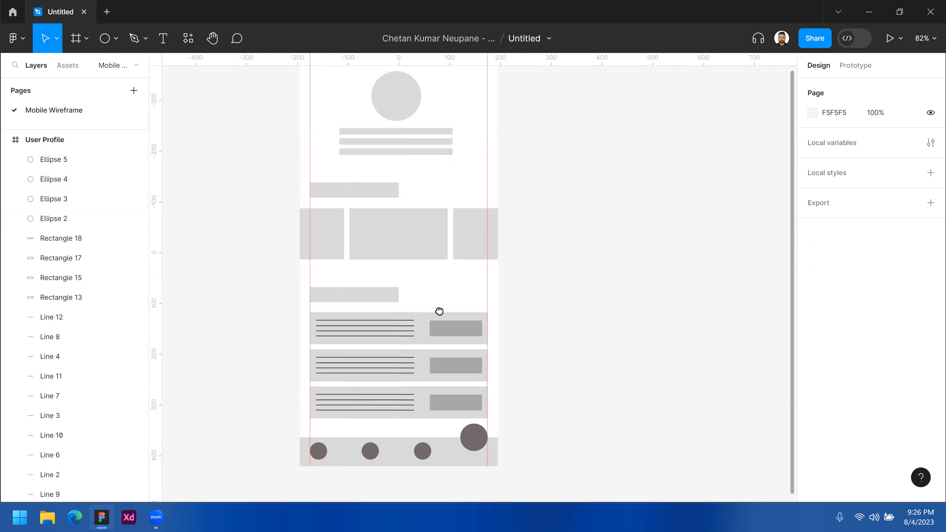
scroll(439, 289, up, 2)
scroll(438, 289, down, 1)
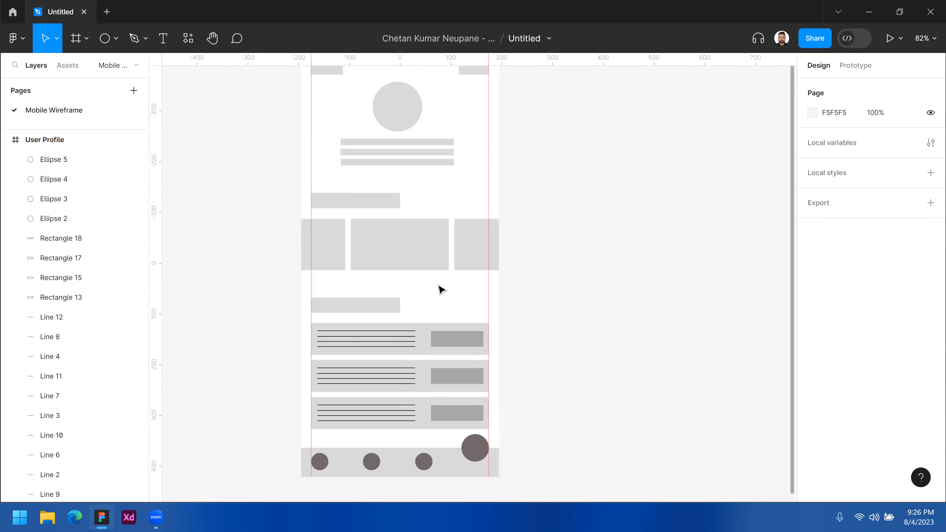
scroll(440, 289, up, 1)
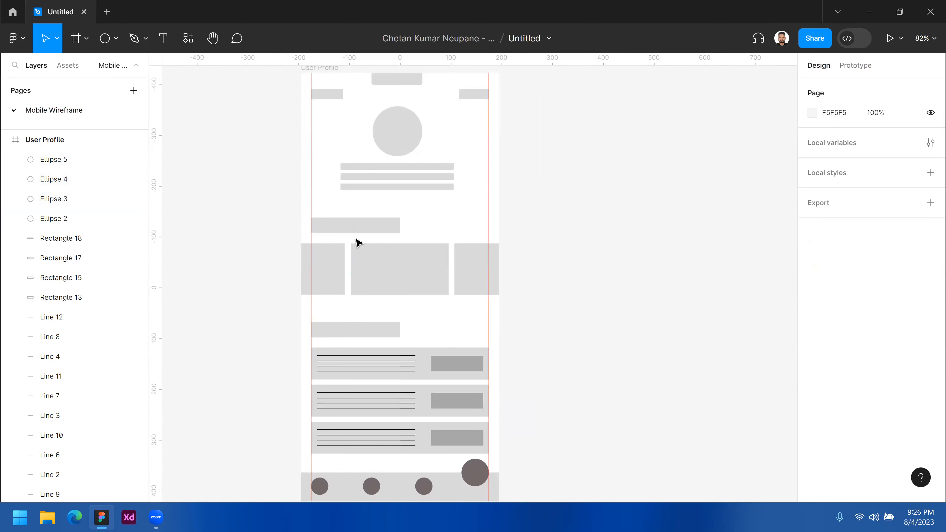
scroll(360, 244, up, 1)
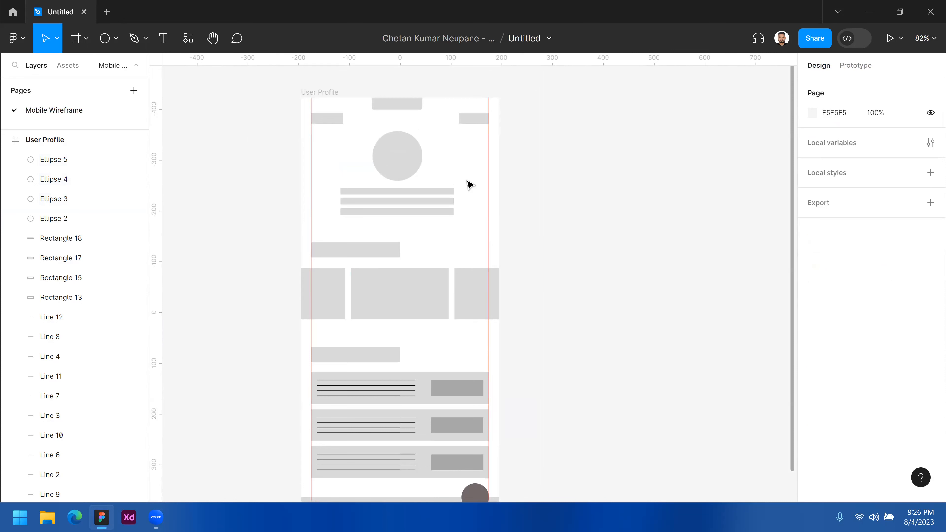
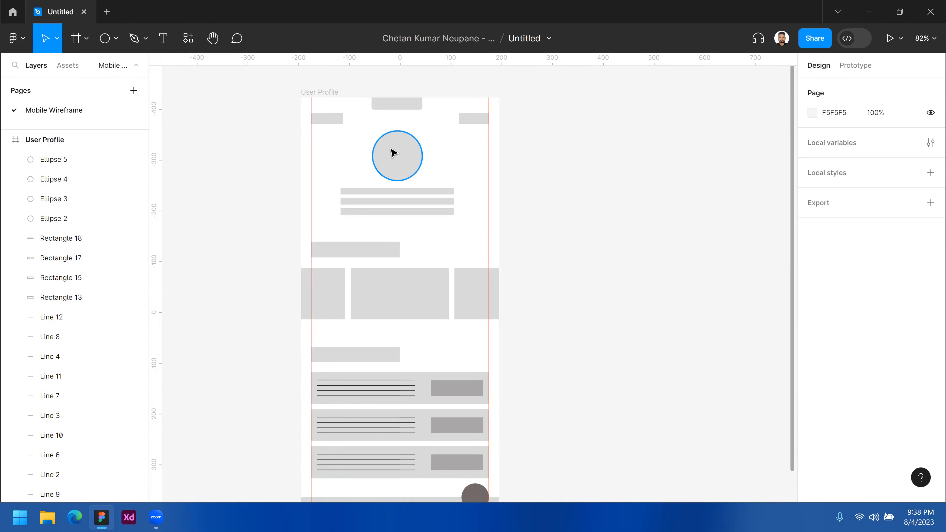
- Replace the profile circle's fill with a black (000000) inside stroke and set its weight to 50
click(397, 154)
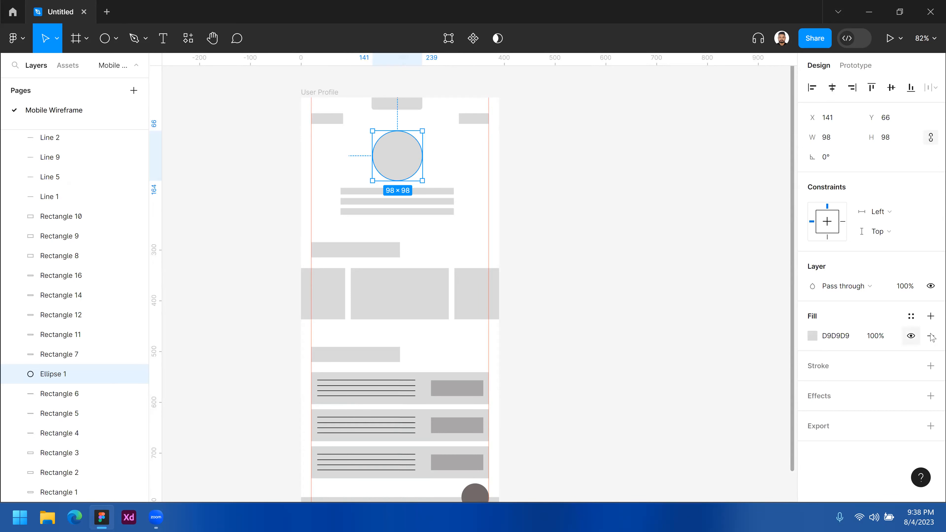
click(931, 336)
click(893, 386)
key(BackSpace)
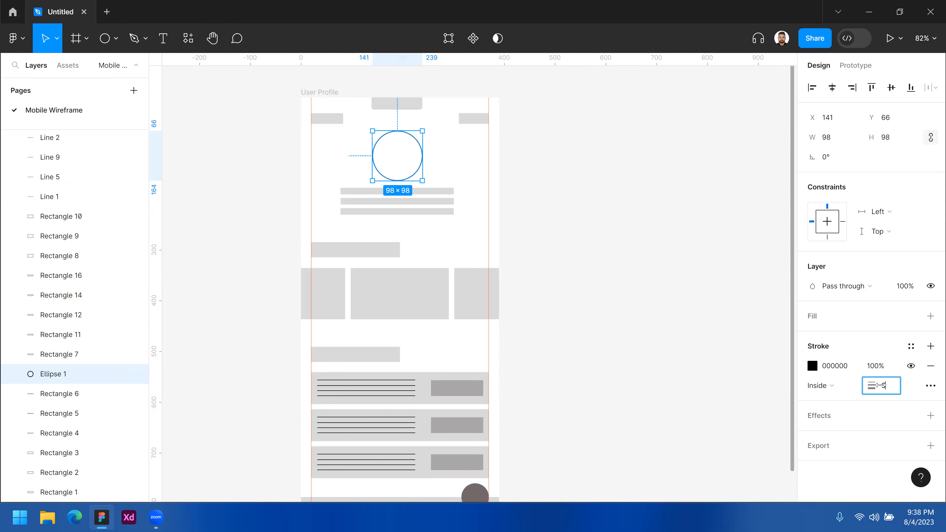
drag(891, 391, 879, 387)
text(50)
key(Return)
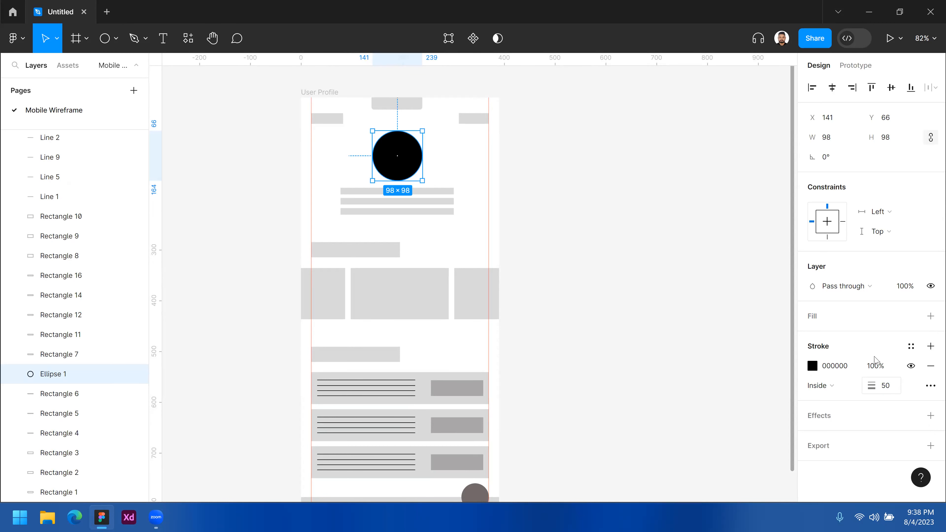
- Set the profile circle's stroke weight to 5
click(892, 394)
text(5)
key(Return)
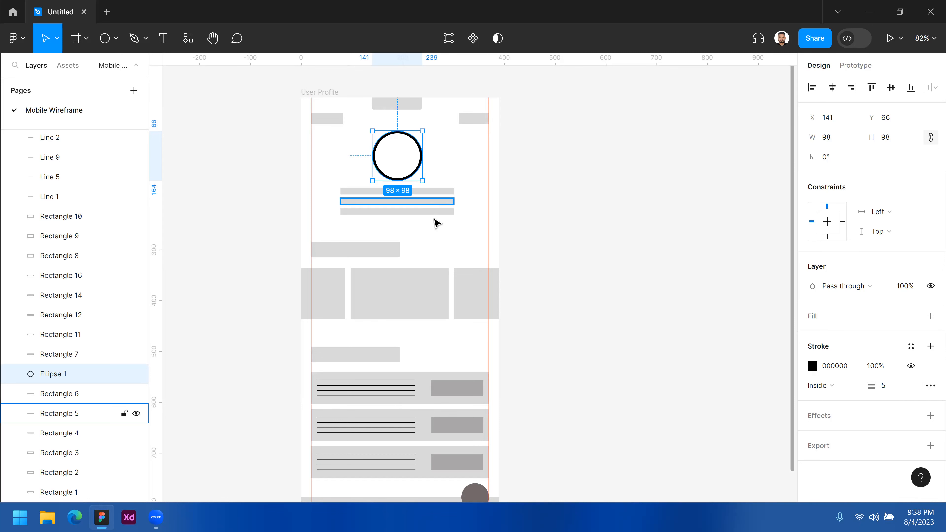
- Delete the lower two of the three bars beneath the profile circle and set the remaining bar's width to 100
drag(434, 212, 433, 198)
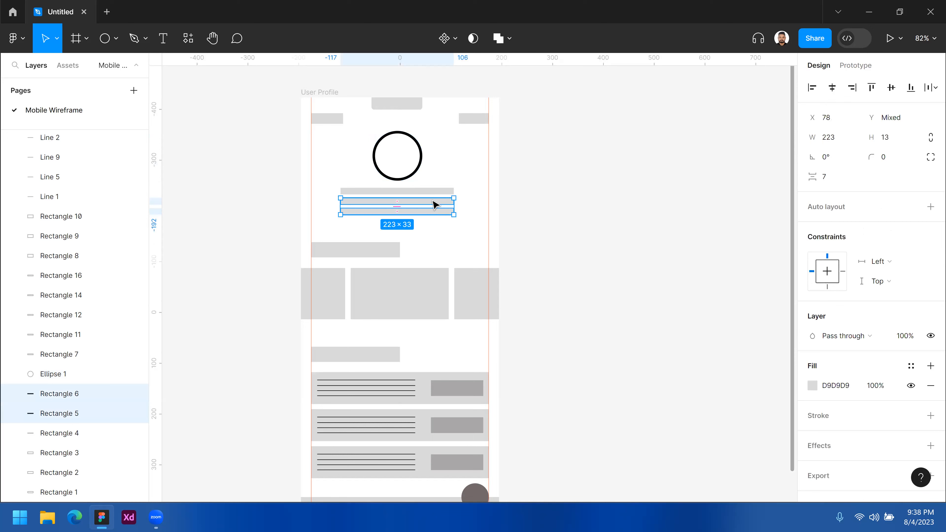
key(Delete)
click(447, 191)
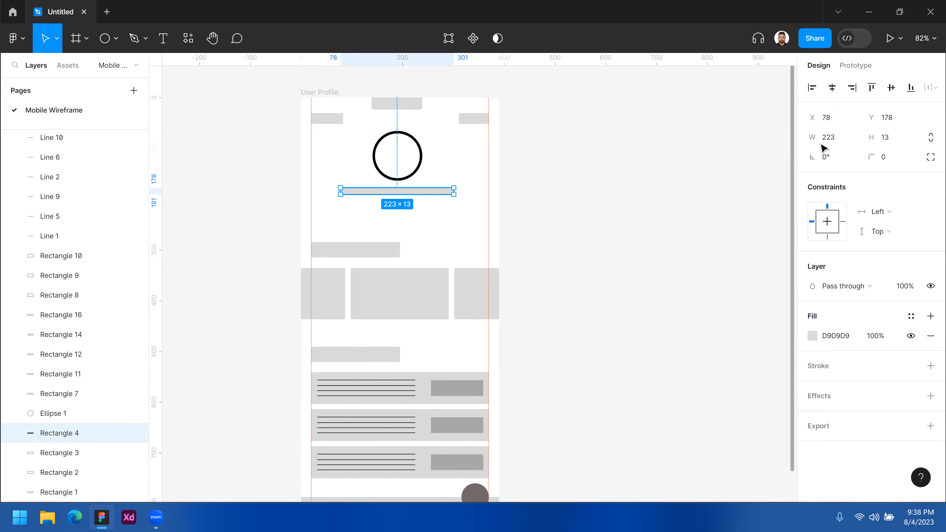
click(836, 143)
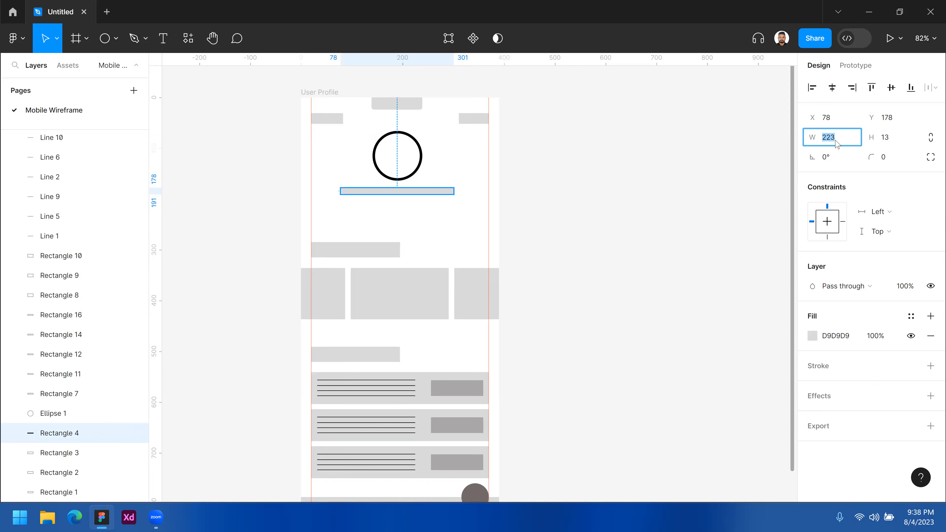
text(100)
key(Return)
- Center the shortened bar beneath the profile circle at X 140, Y 174, leaving a gap of 10 between them
drag(393, 192, 352, 166)
click(348, 162)
click(441, 195)
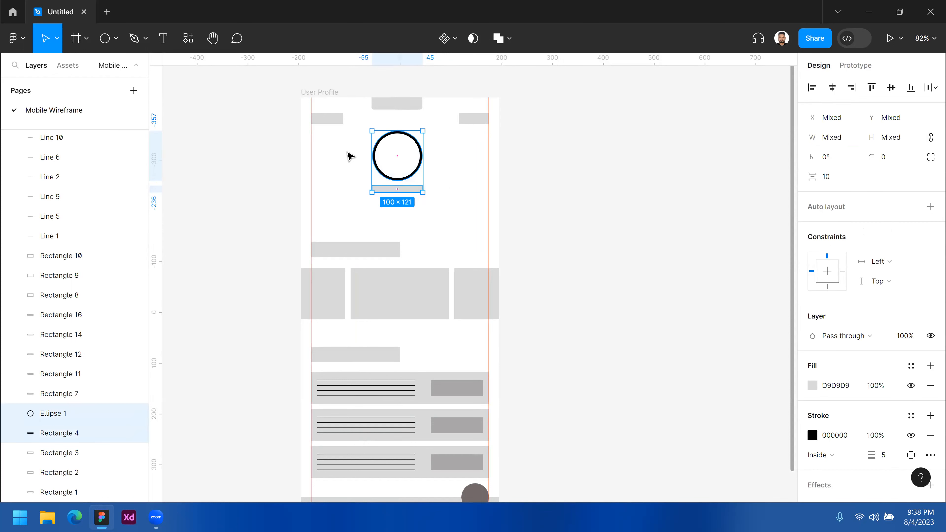
click(350, 156)
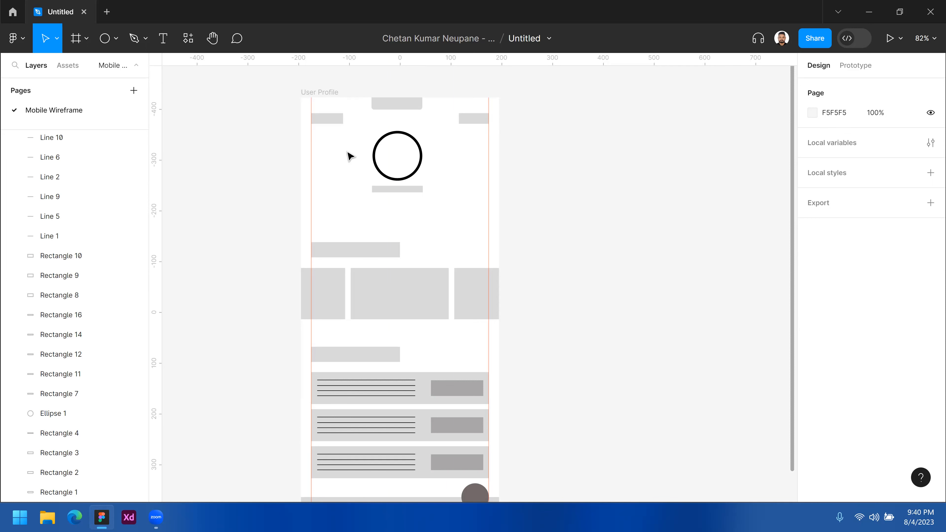
click(414, 189)
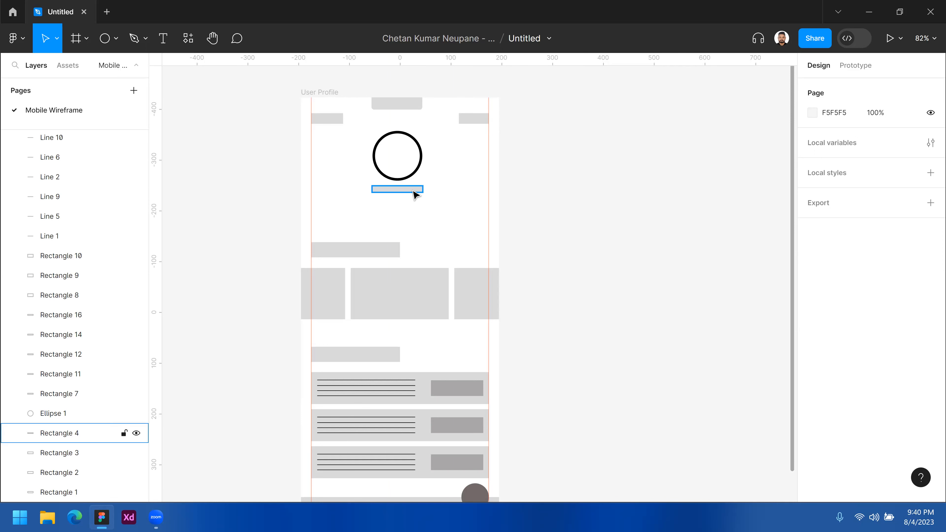
click(431, 214)
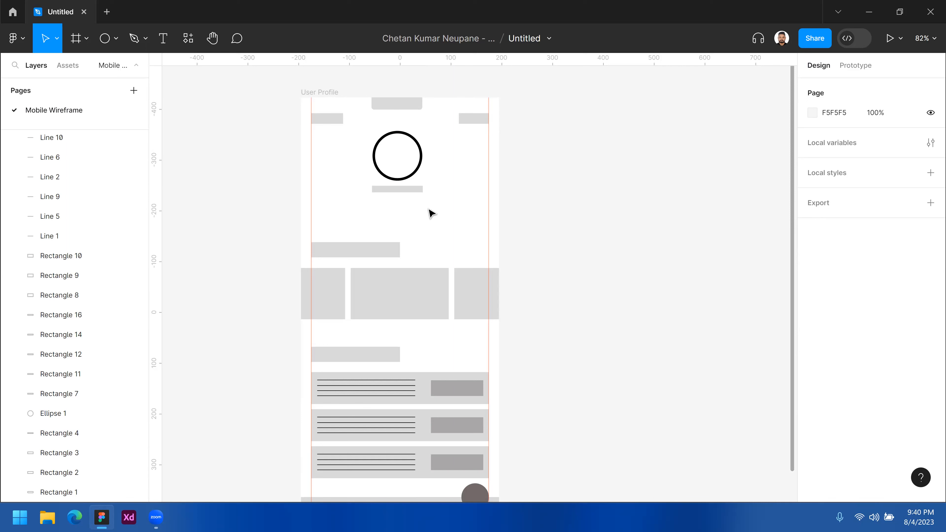
drag(359, 144, 442, 154)
click(442, 156)
click(411, 193)
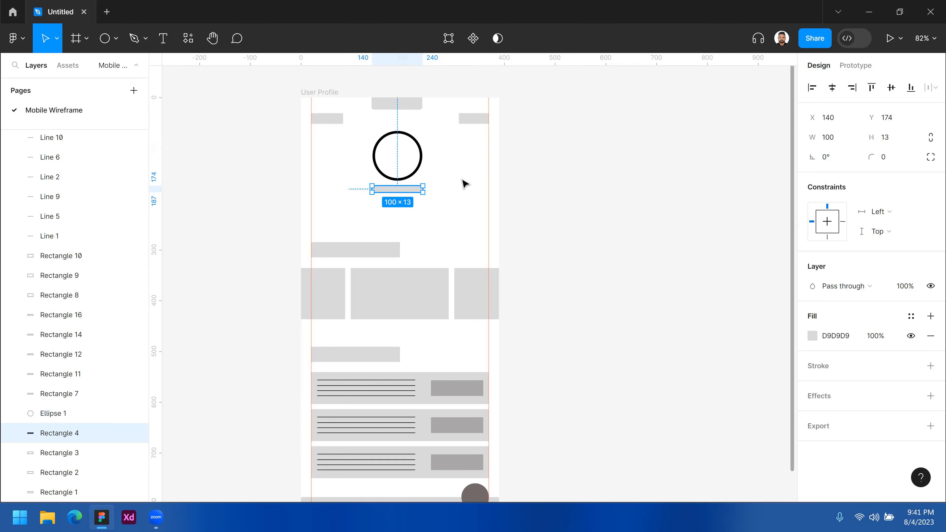
click(462, 196)
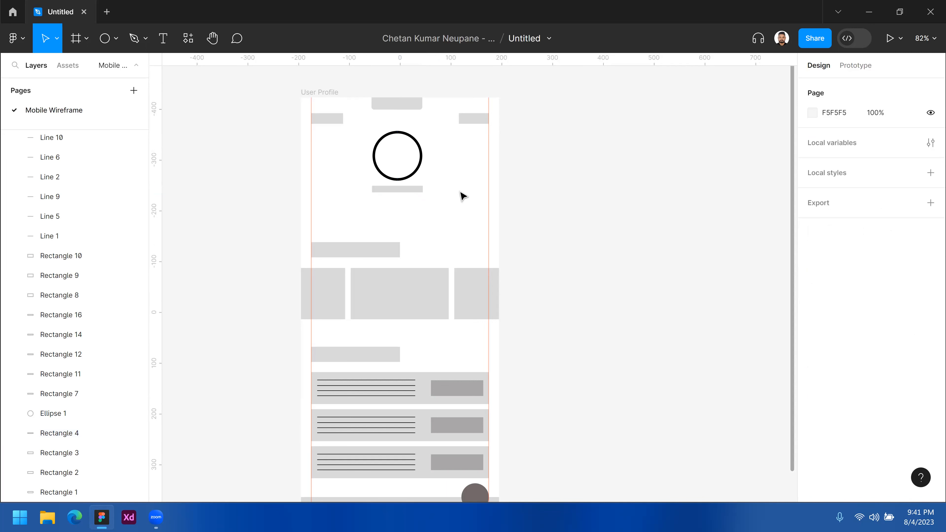